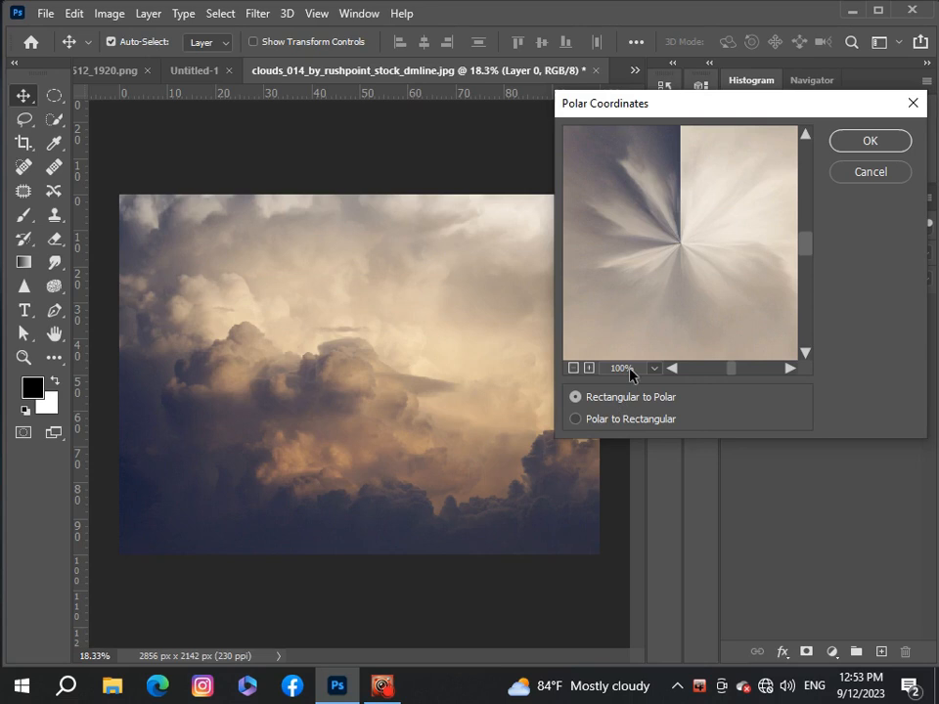
Apply the Polar Coordinates filter to the clouds with the Rectangular to Polar option.
click(630, 371)
click(641, 346)
click(884, 140)
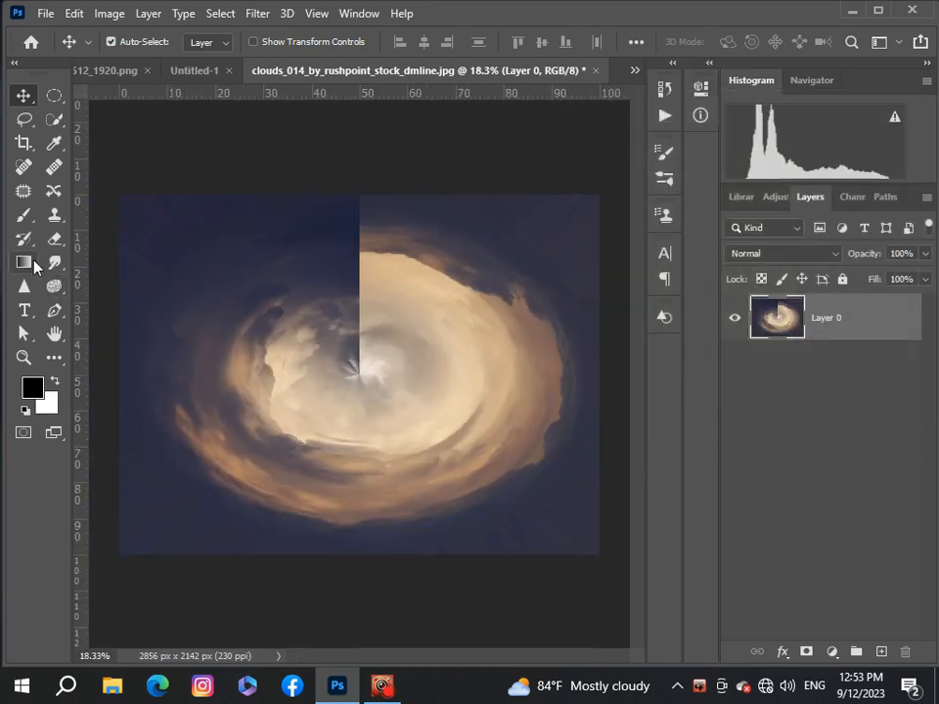
Lasso the hard seam just above the swirl's centre and fill it with Content-Aware, then clear the selection.
click(24, 119)
scroll(367, 380, up, 2)
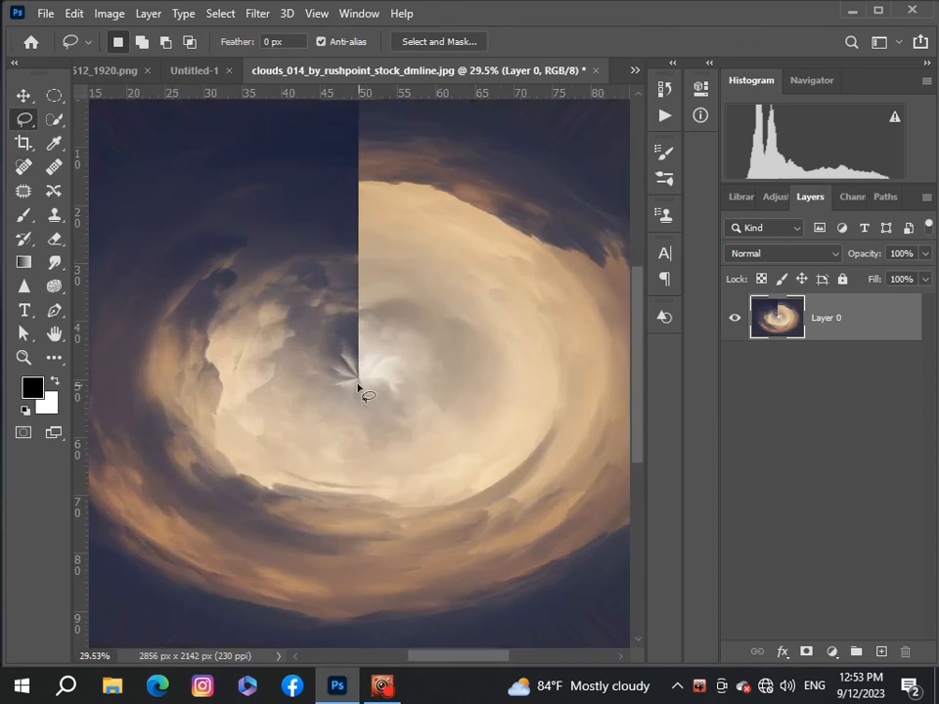
drag(362, 386, 356, 385)
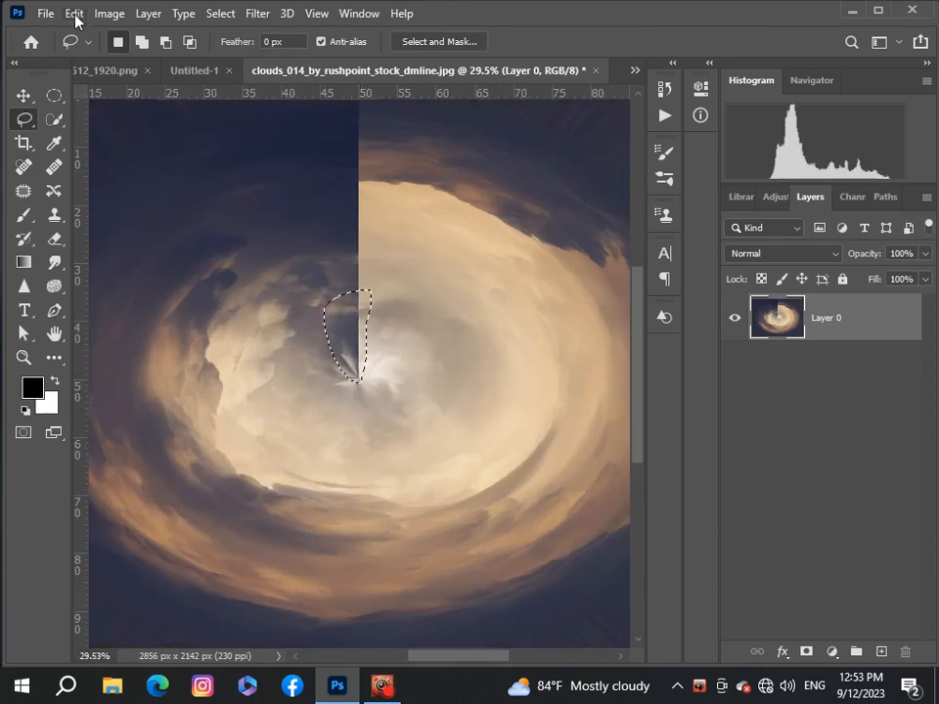
click(75, 16)
click(161, 293)
click(573, 161)
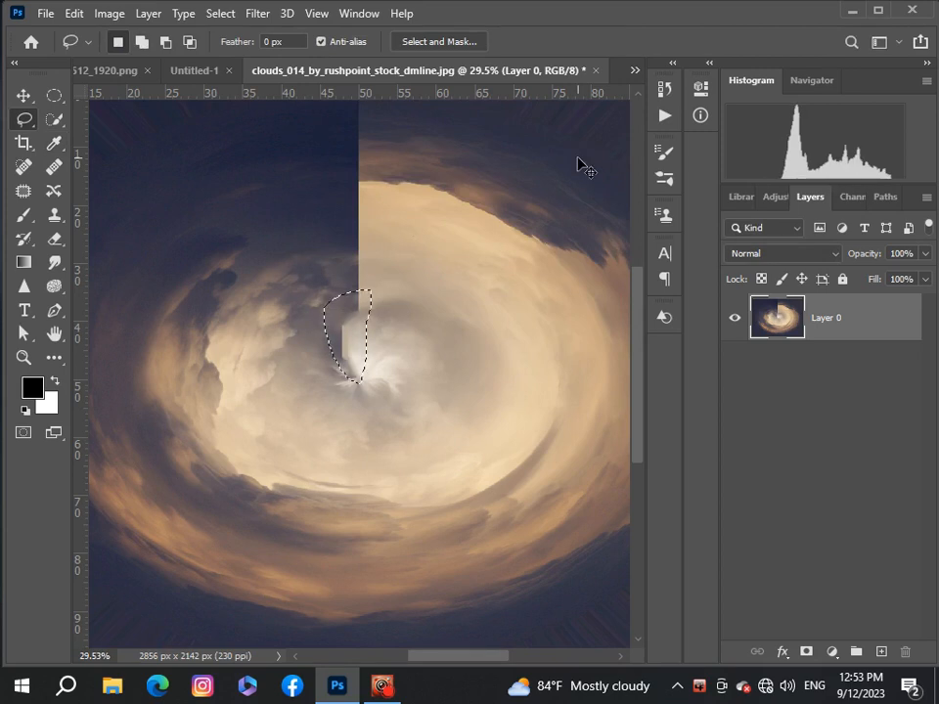
key(ctrl+d)
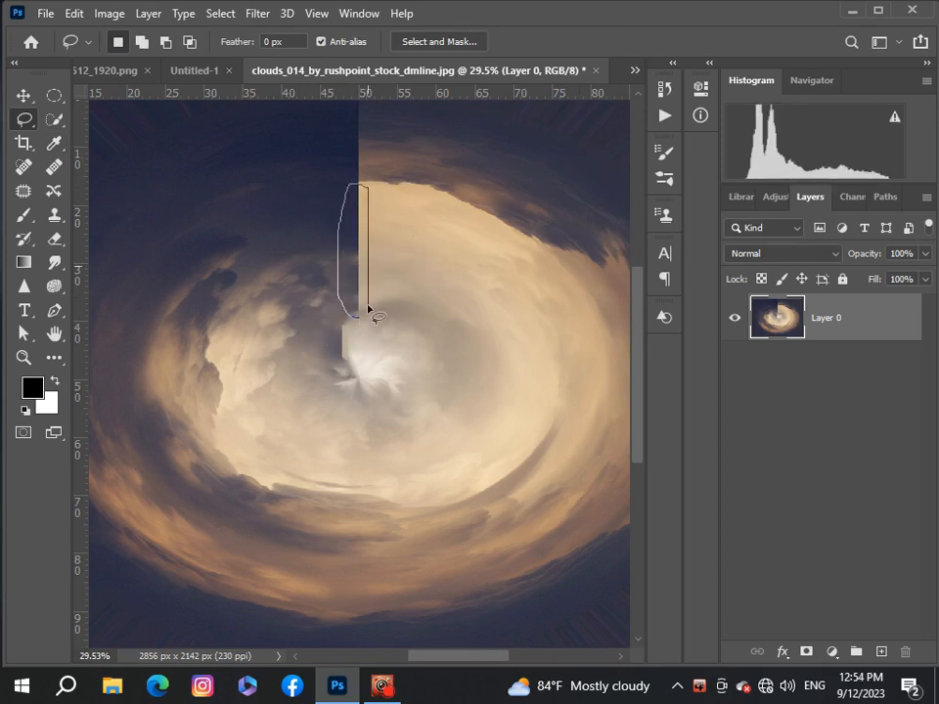
Lasso the middle stretch of the vertical seam, fill it with Content-Aware and deselect.
drag(367, 309, 356, 323)
click(75, 15)
click(155, 291)
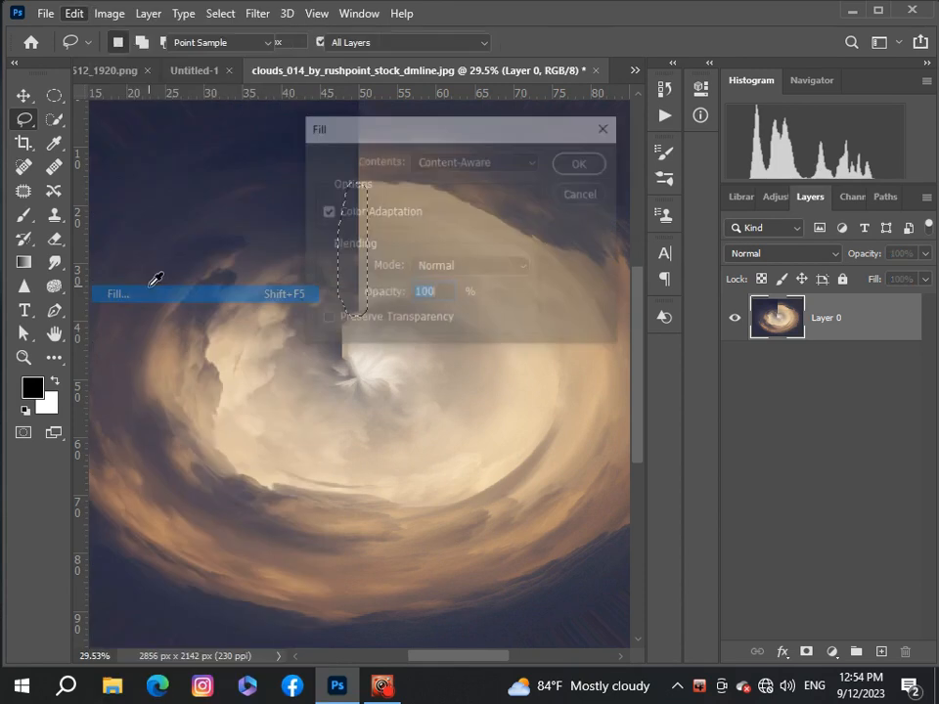
click(579, 163)
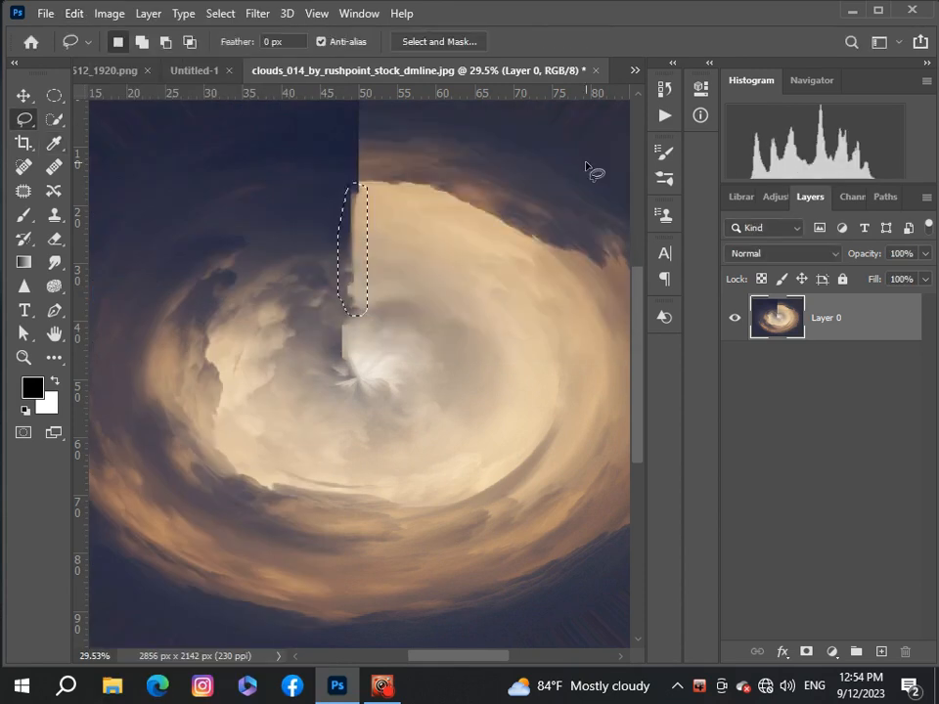
key(ctrl+d)
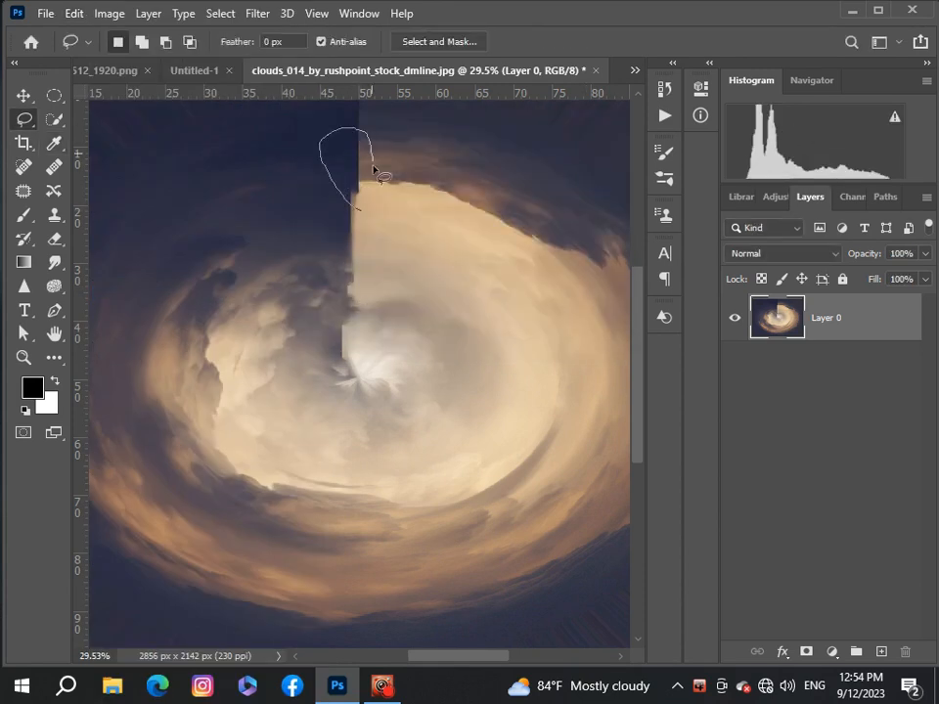
Lasso the seam at the swirl's upper outer edge, fill it with Content-Aware and deselect.
drag(373, 170, 362, 213)
click(75, 14)
click(140, 291)
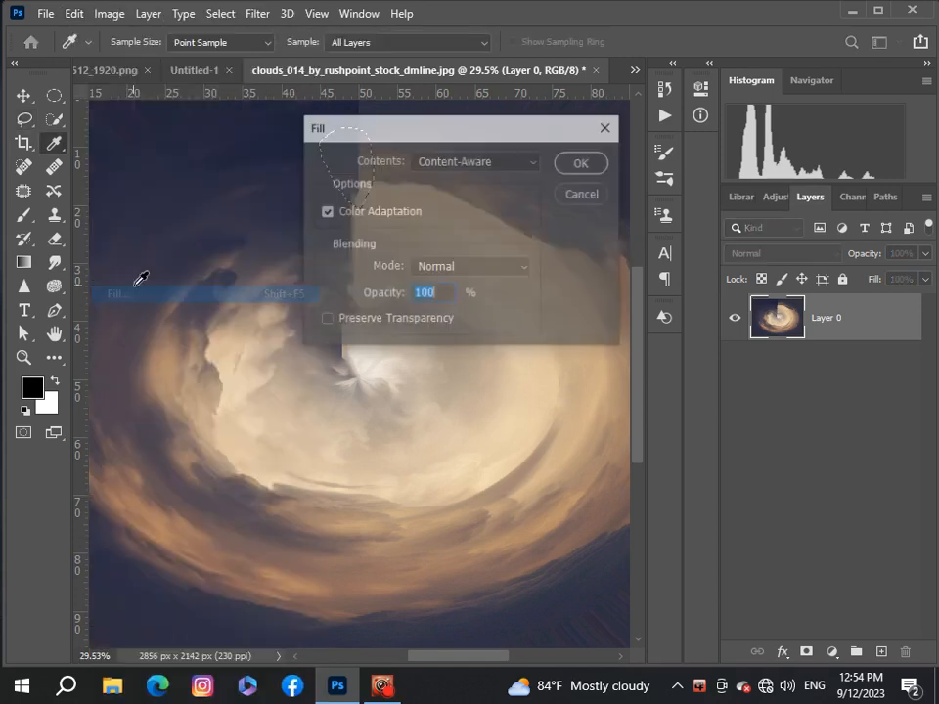
click(581, 161)
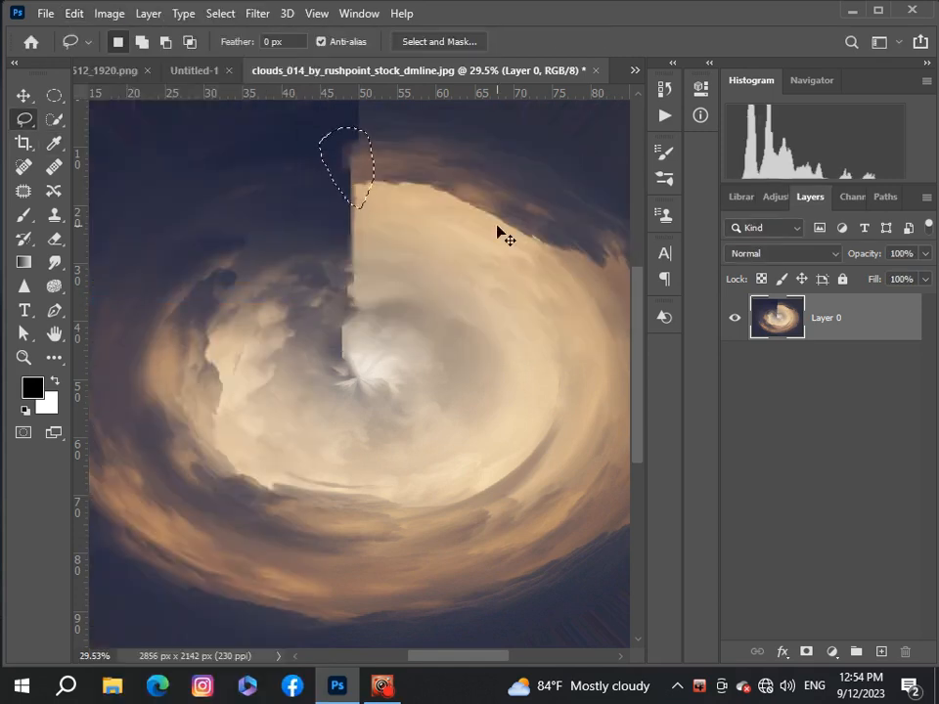
key(ctrl+d)
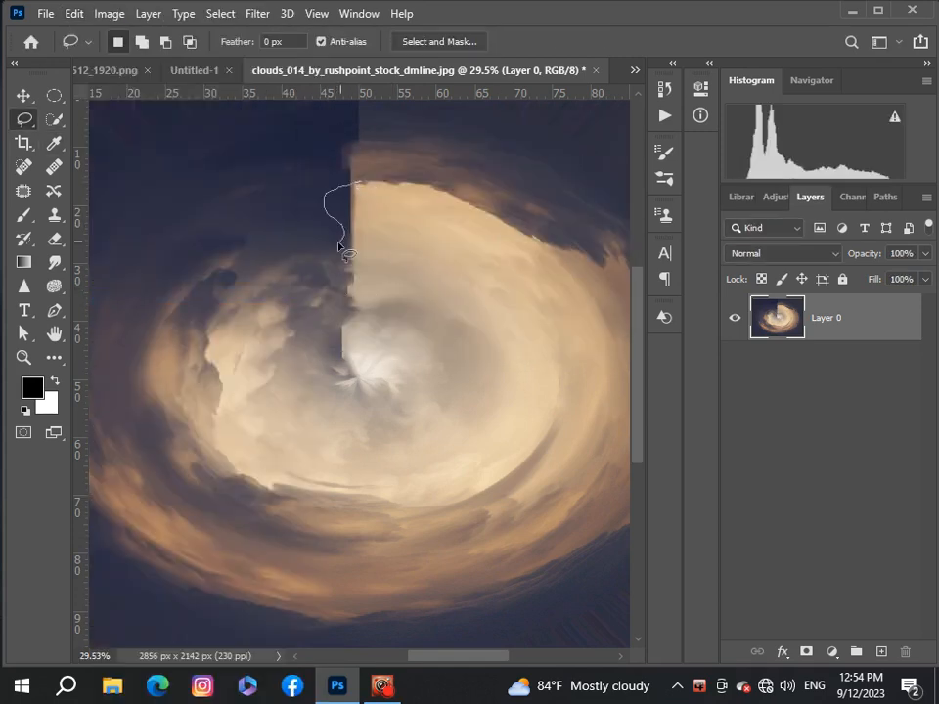
Reselect the remaining jagged seam between the outer edge and the inner swirl, fill it with Content-Aware and deselect.
drag(359, 183, 358, 182)
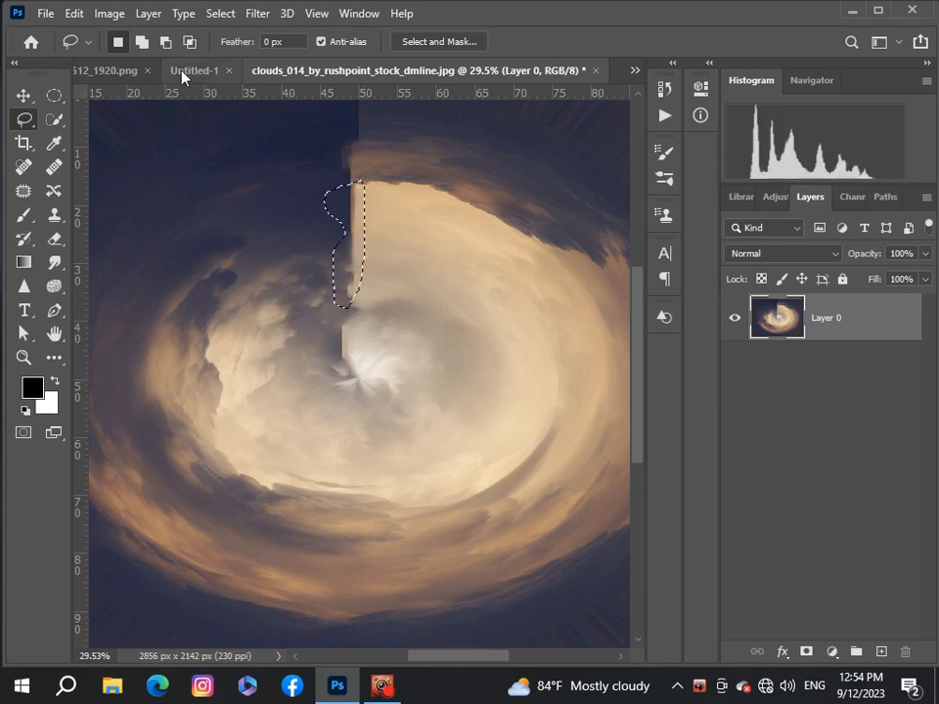
click(74, 14)
click(140, 291)
click(593, 169)
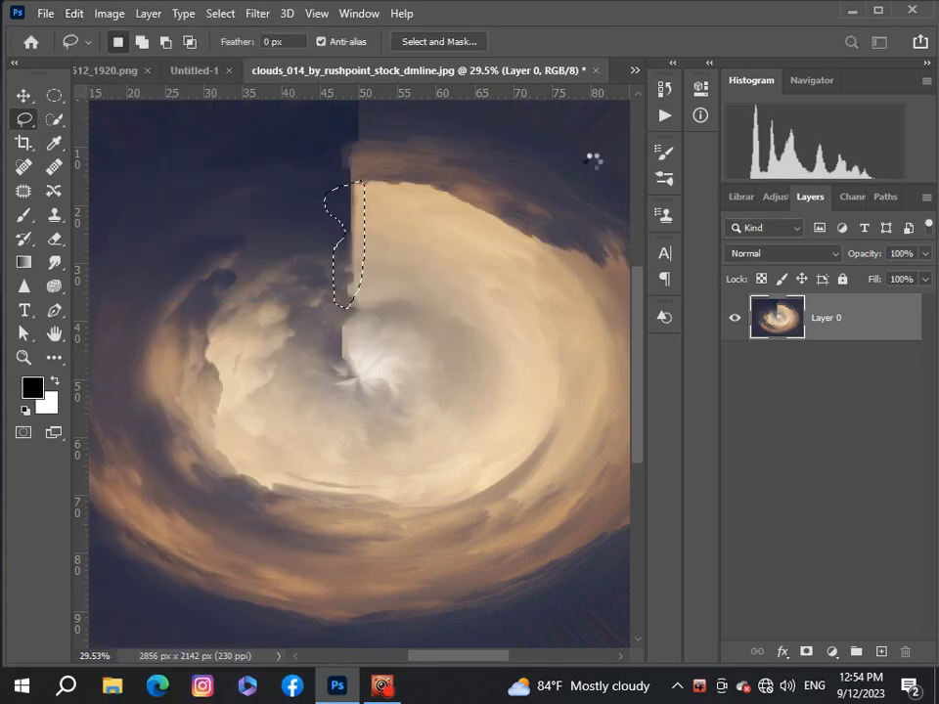
key(ctrl+d)
scroll(398, 248, down, 3)
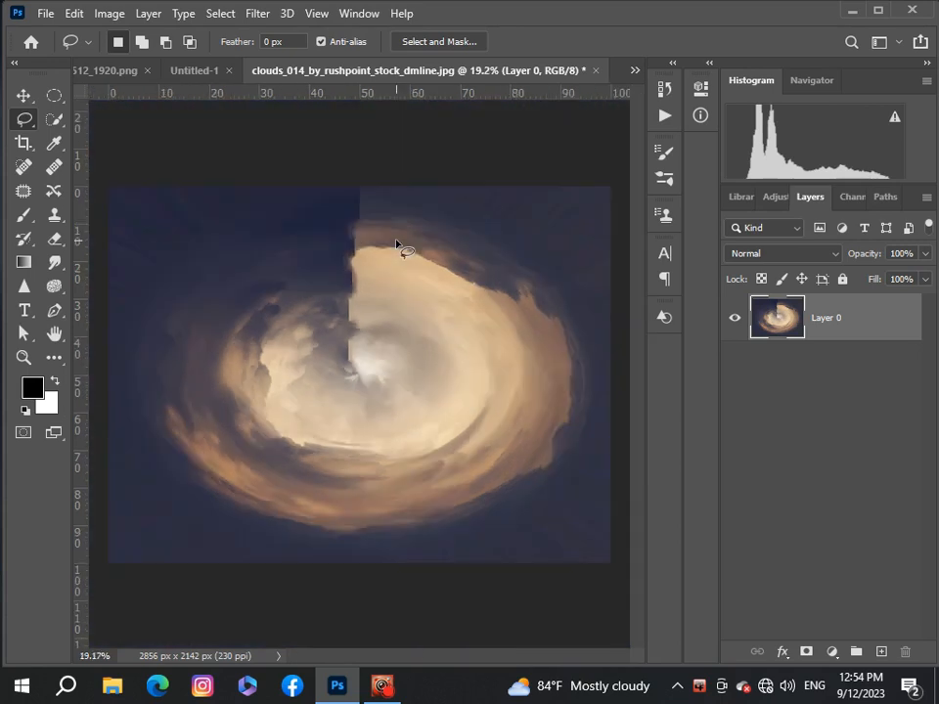
Lasso the inner part of the seam leading down to the swirl's centre, fill it with Content-Aware and deselect.
scroll(380, 293, up, 3)
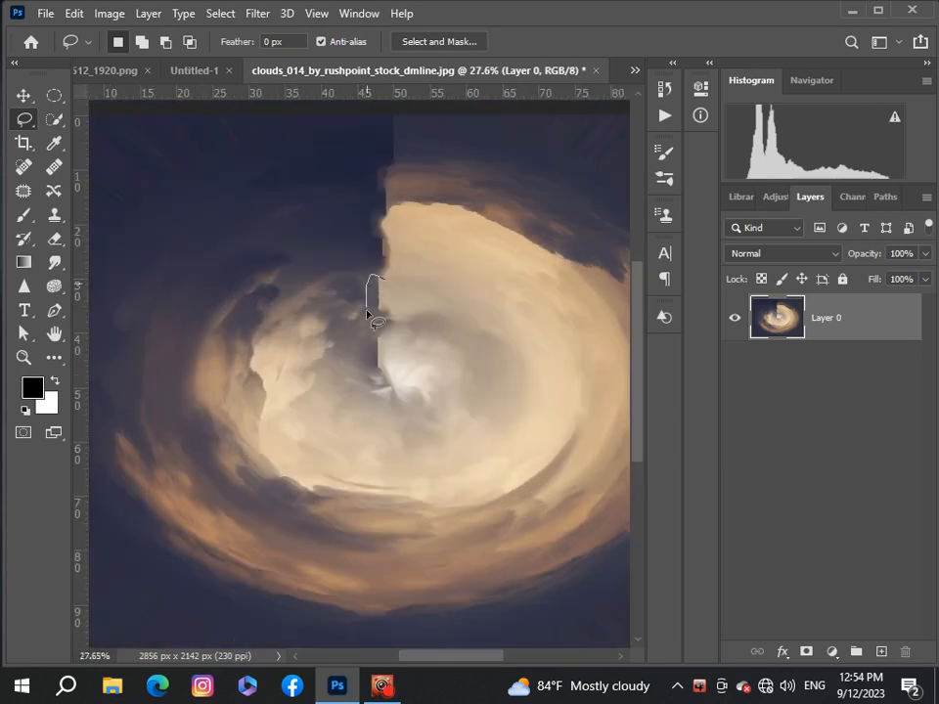
drag(382, 282, 380, 278)
click(73, 12)
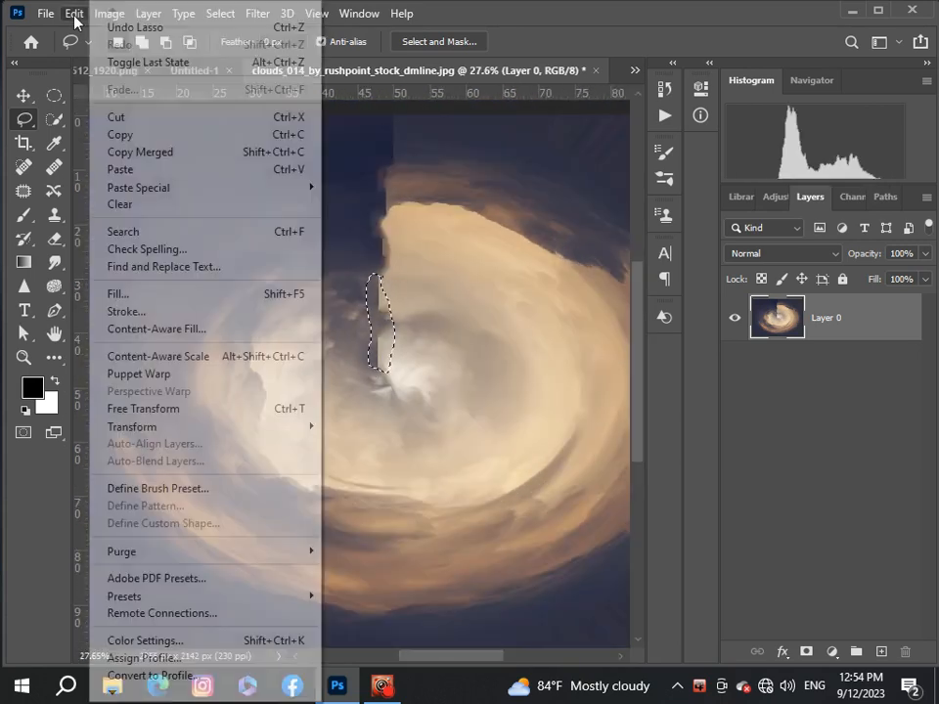
click(108, 294)
click(583, 163)
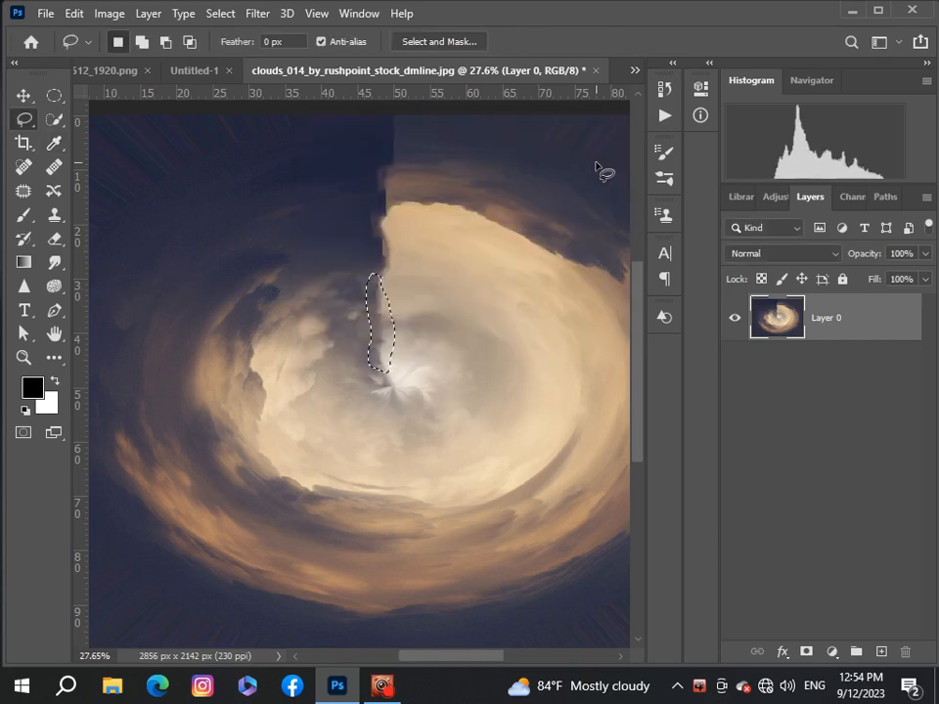
key(ctrl+d)
scroll(367, 279, down, 3)
Lasso the dark notch beside the upper part of the bright cloud, fill it with Content-Aware and deselect.
scroll(367, 279, up, 4)
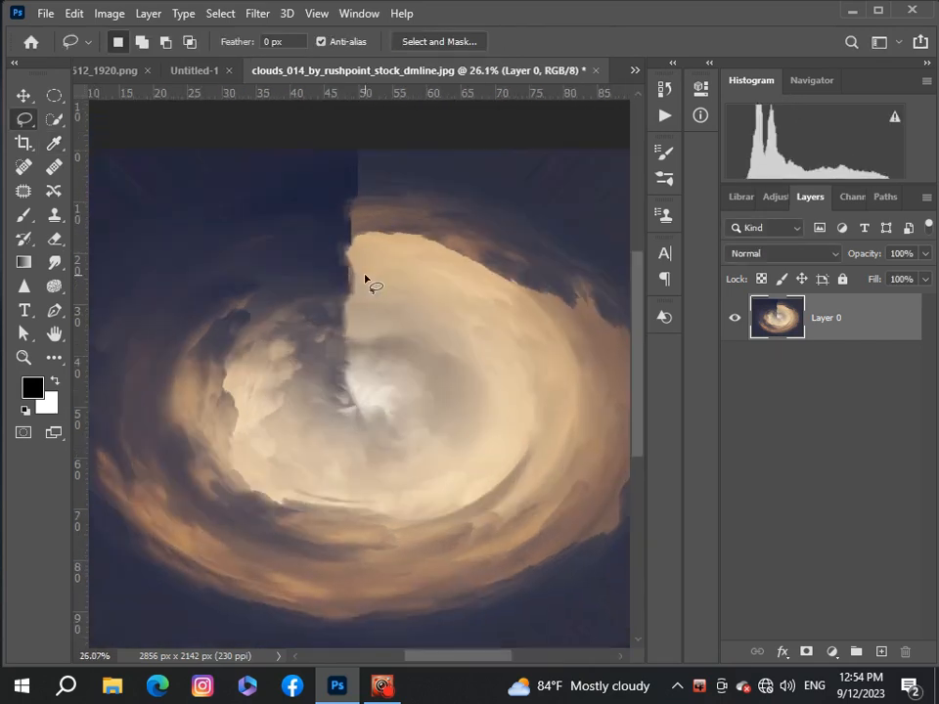
drag(361, 286, 360, 290)
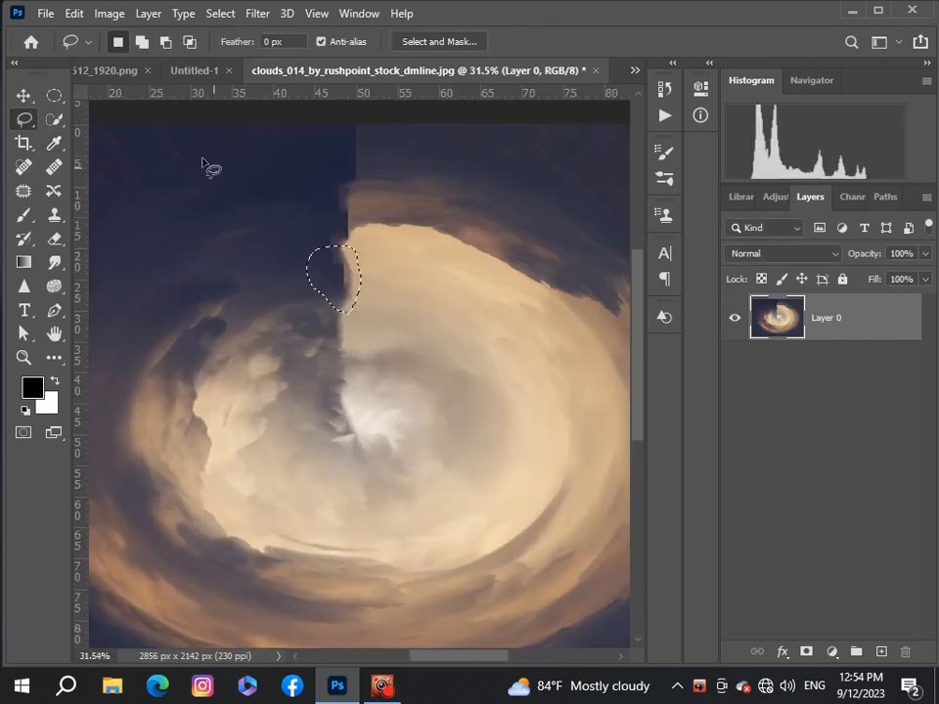
click(73, 13)
click(108, 293)
click(581, 162)
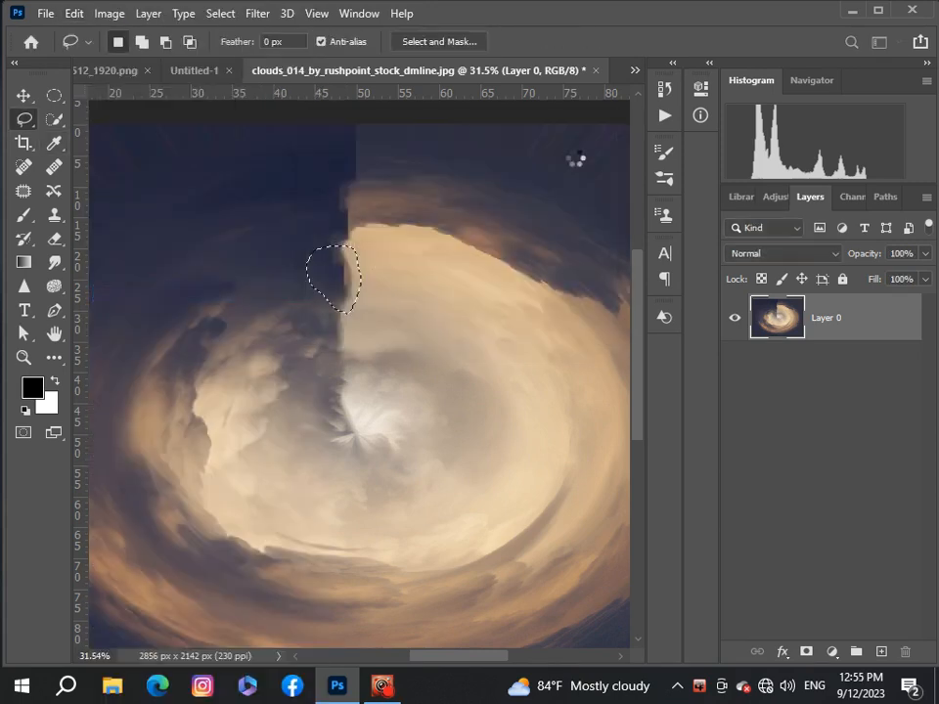
key(ctrl+d)
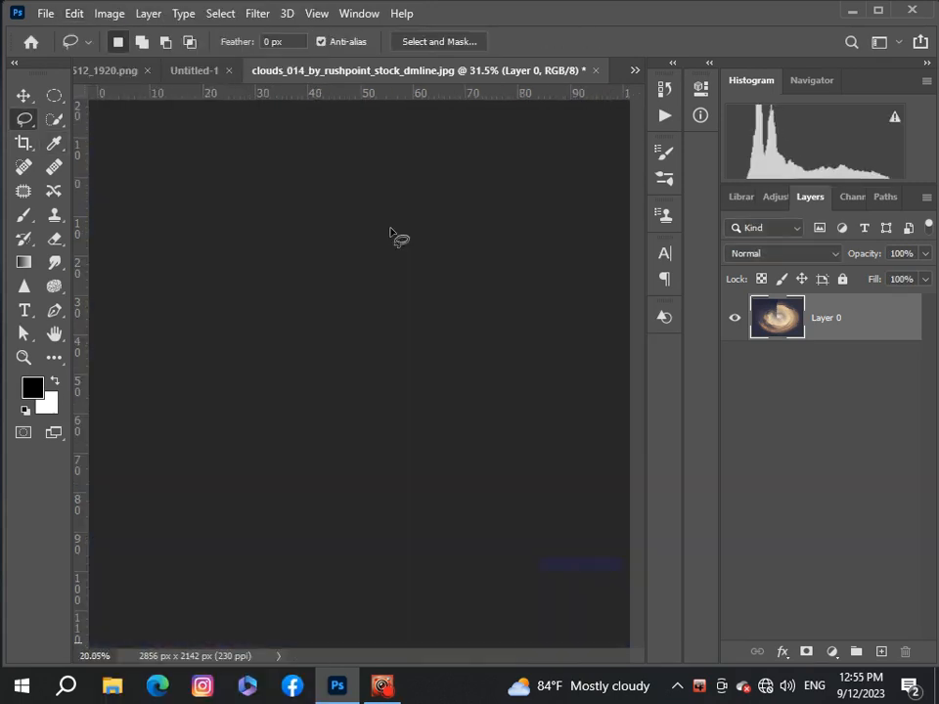
scroll(363, 312, down, 3)
scroll(363, 312, up, 2)
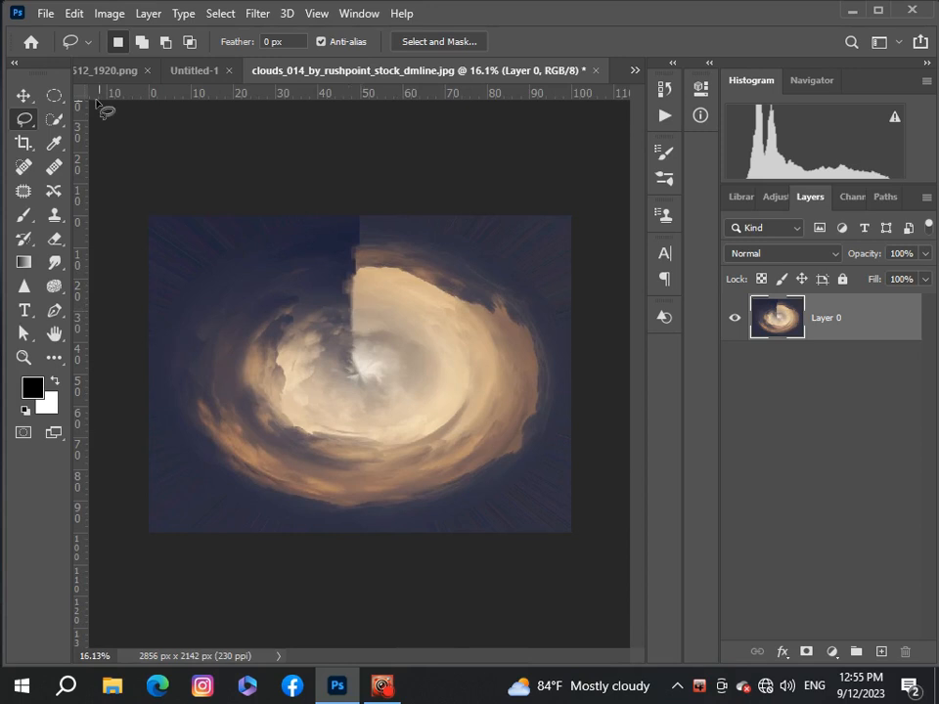
Switch to the Untitled-1 document with the grass field and paste the swirling clouds into it.
click(23, 95)
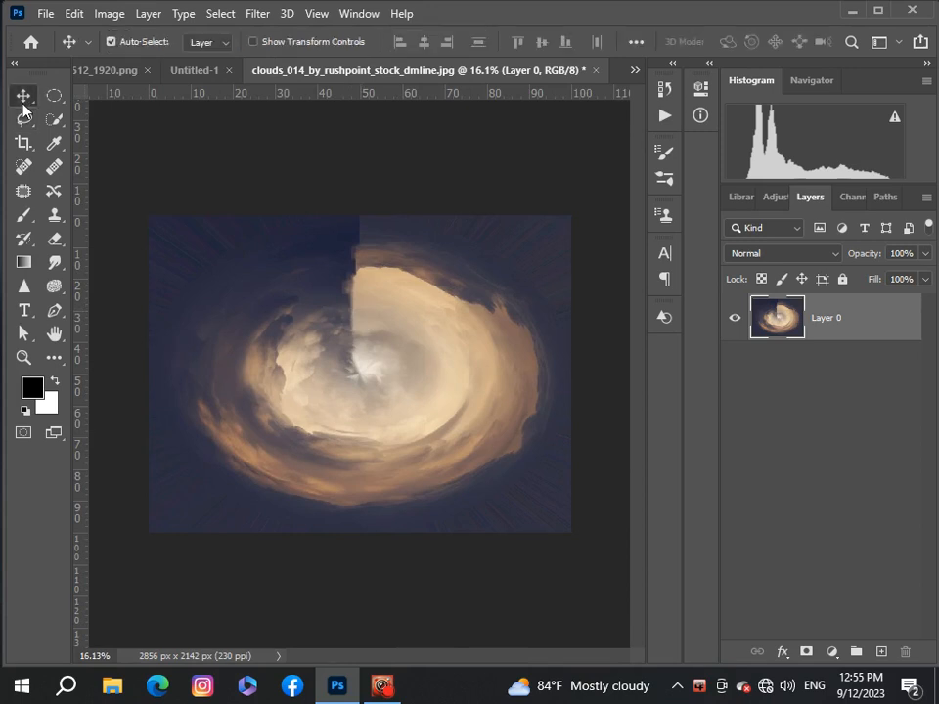
click(635, 73)
click(455, 159)
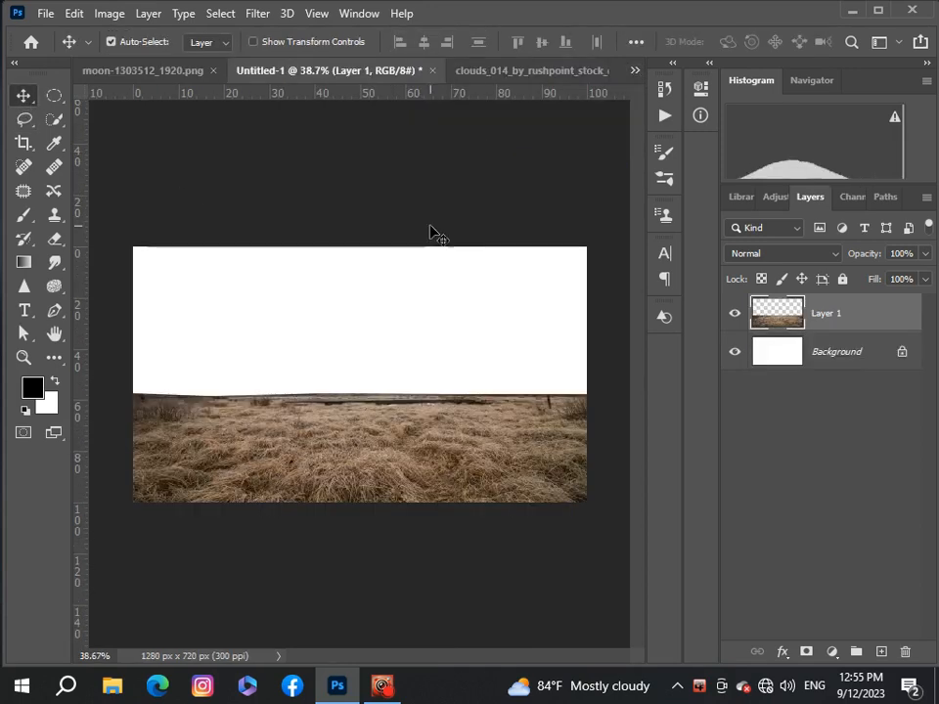
scroll(435, 234, down, 1)
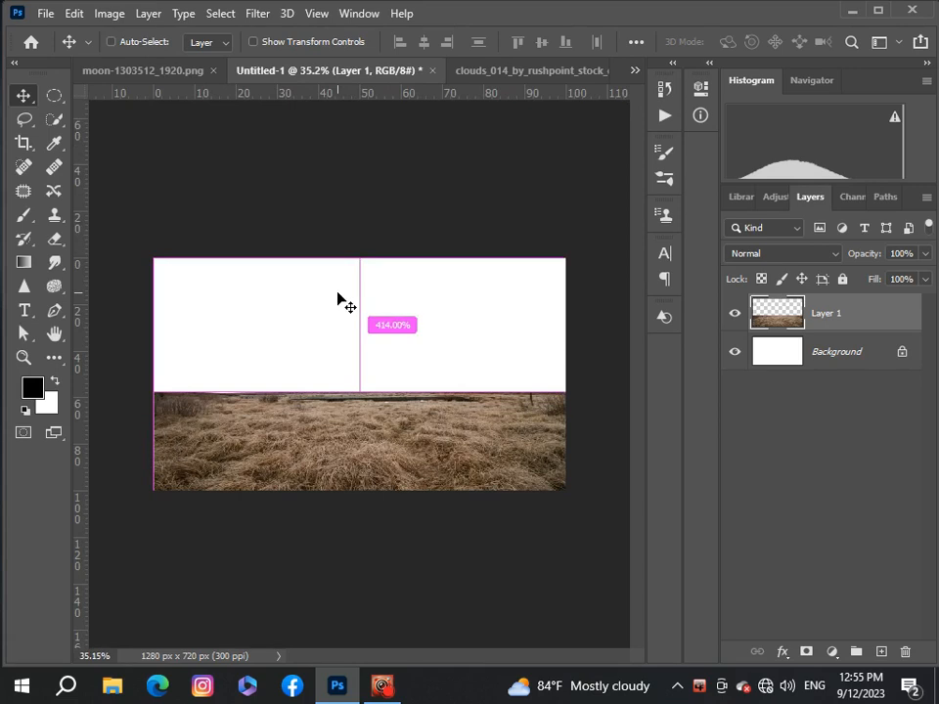
key(ctrl+v)
Scale the pasted clouds down and move their layer beneath the grass field layer.
key(ctrl+t)
scroll(341, 299, down, 14)
drag(545, 525, 379, 336)
scroll(383, 422, up, 10)
drag(880, 316, 878, 364)
Enlarge the cloud layer to about 126% and rotate it about 24.5° so it covers the sky above the field.
key(ctrl+t)
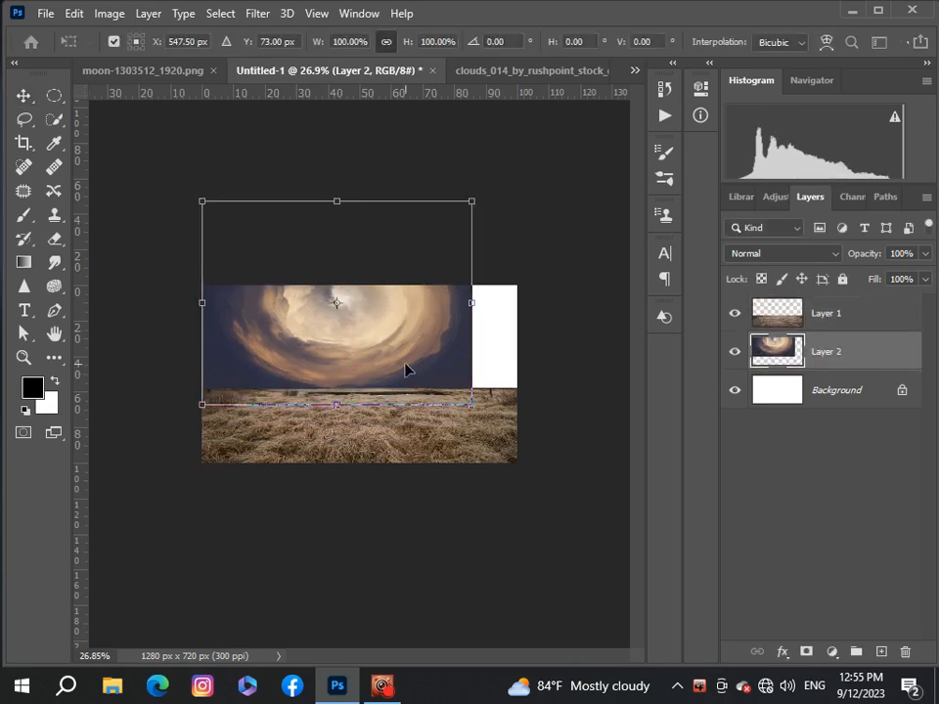
drag(470, 407, 442, 492)
drag(373, 400, 366, 386)
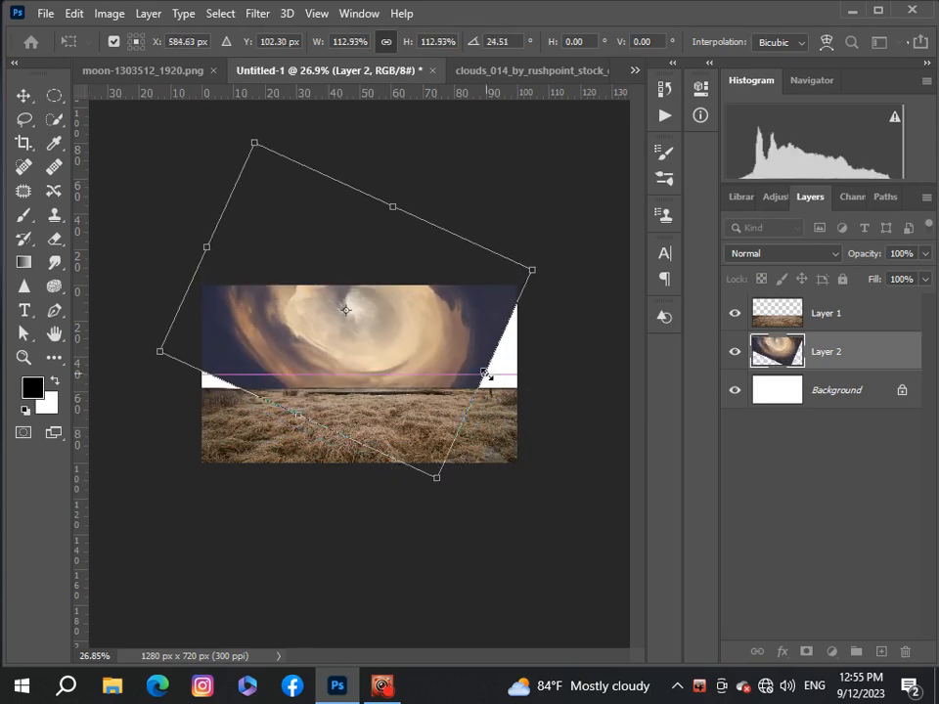
drag(482, 374, 517, 389)
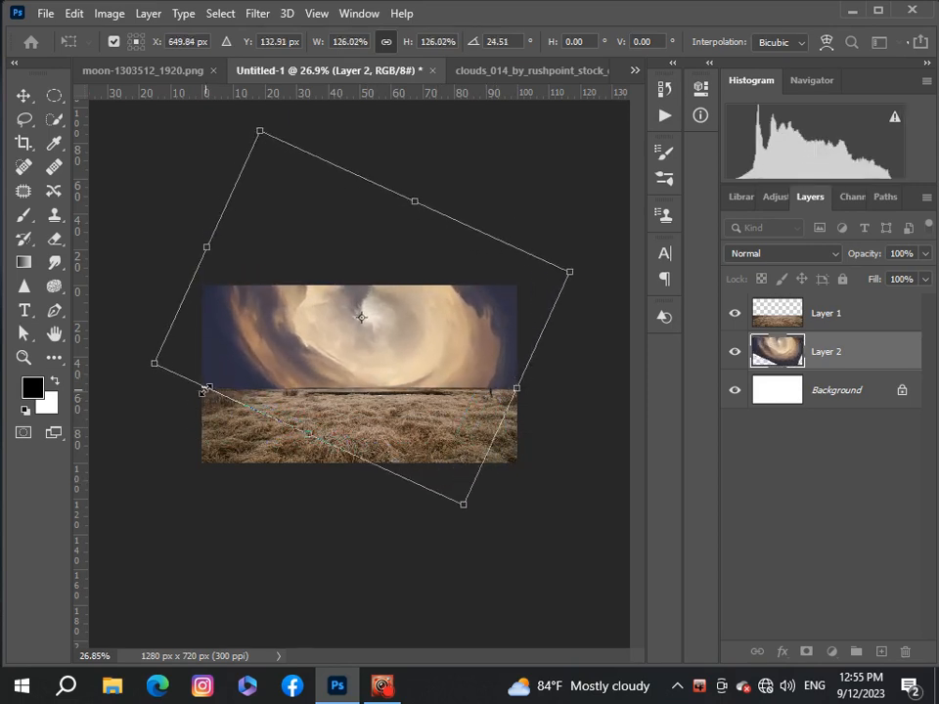
click(791, 501)
scroll(325, 370, up, 3)
scroll(324, 371, down, 3)
scroll(324, 371, up, 1)
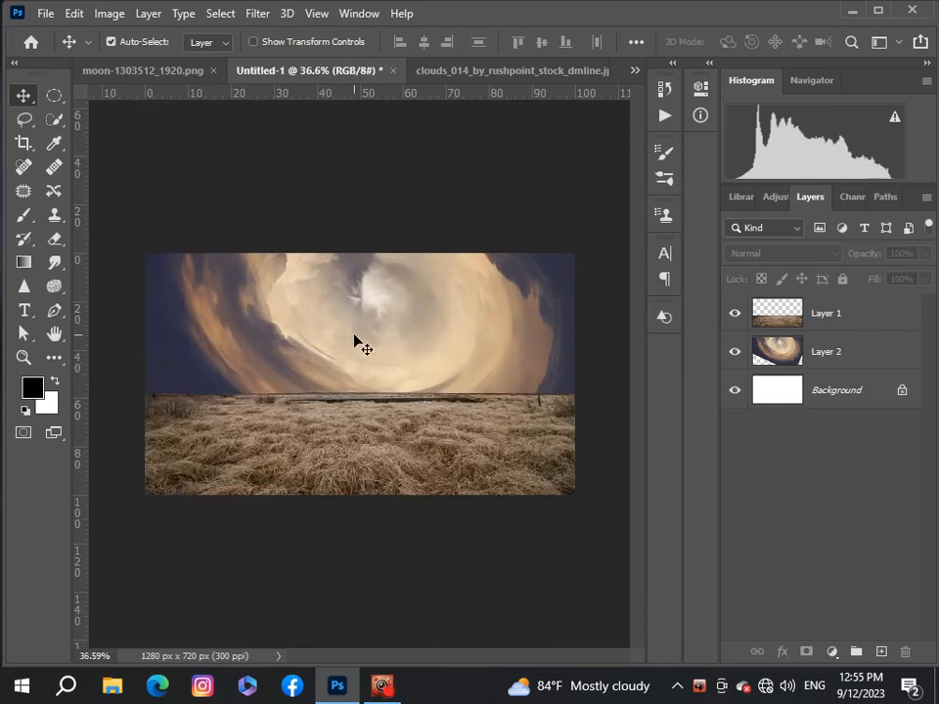
Duplicate the swirling cloud layer.
click(357, 343)
key(ctrl+j)
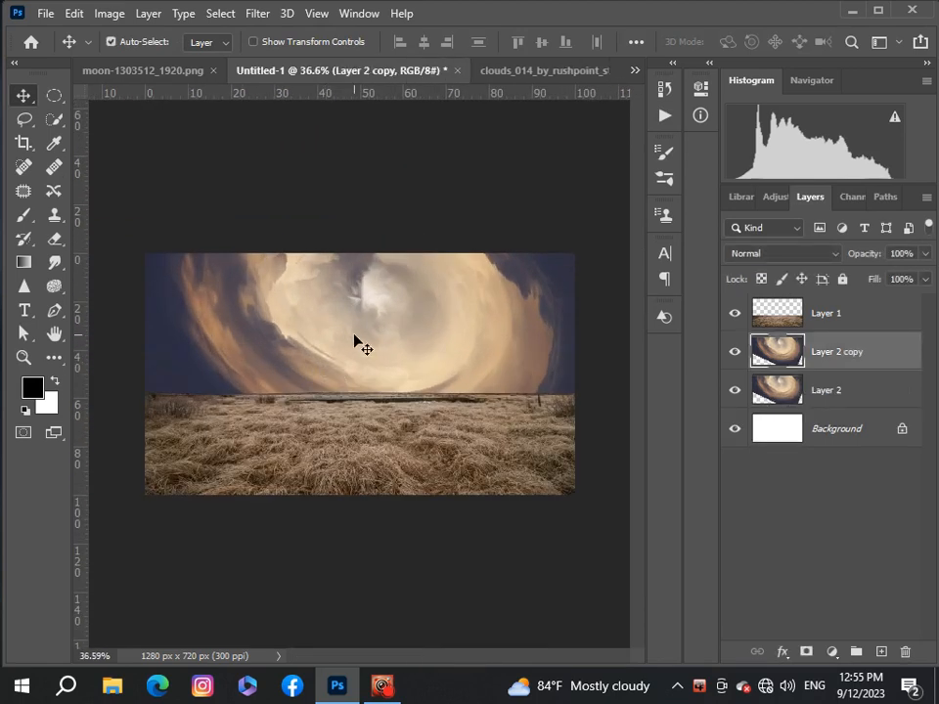
drag(356, 341, 341, 318)
Scale the duplicate clouds to about 38% and place them over the centre of the larger swirl.
key(ctrl+t)
key(ctrl+minus)
drag(176, 471, 267, 387)
drag(538, 146, 425, 245)
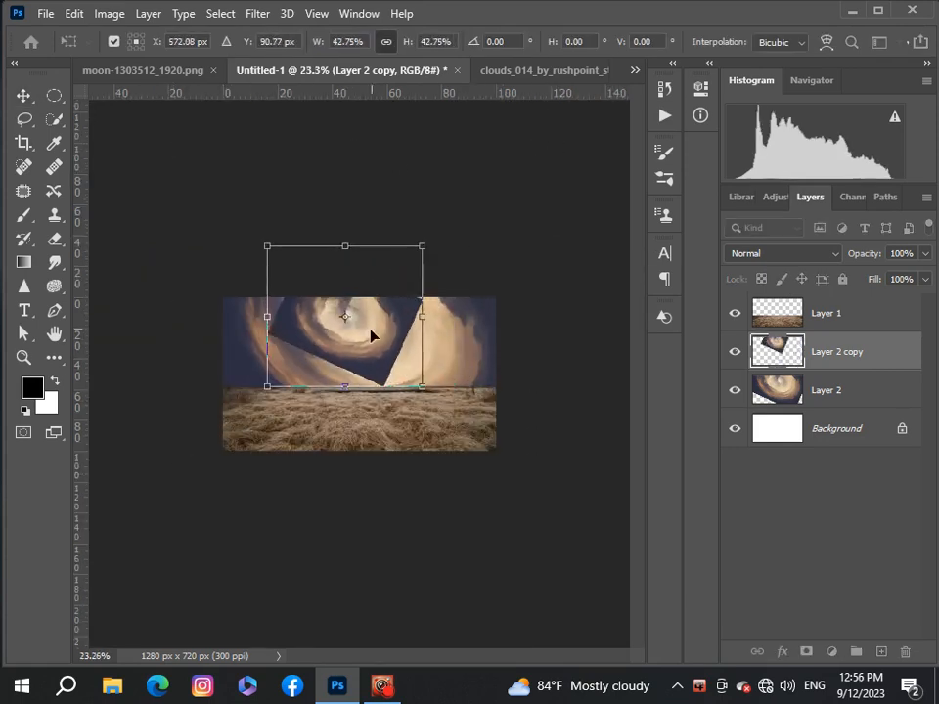
mouse_move(369, 332)
mouse_down()
mouse_move(385, 361)
mouse_move(380, 324)
mouse_up()
scroll(384, 361, up, 4)
drag(506, 421, 472, 387)
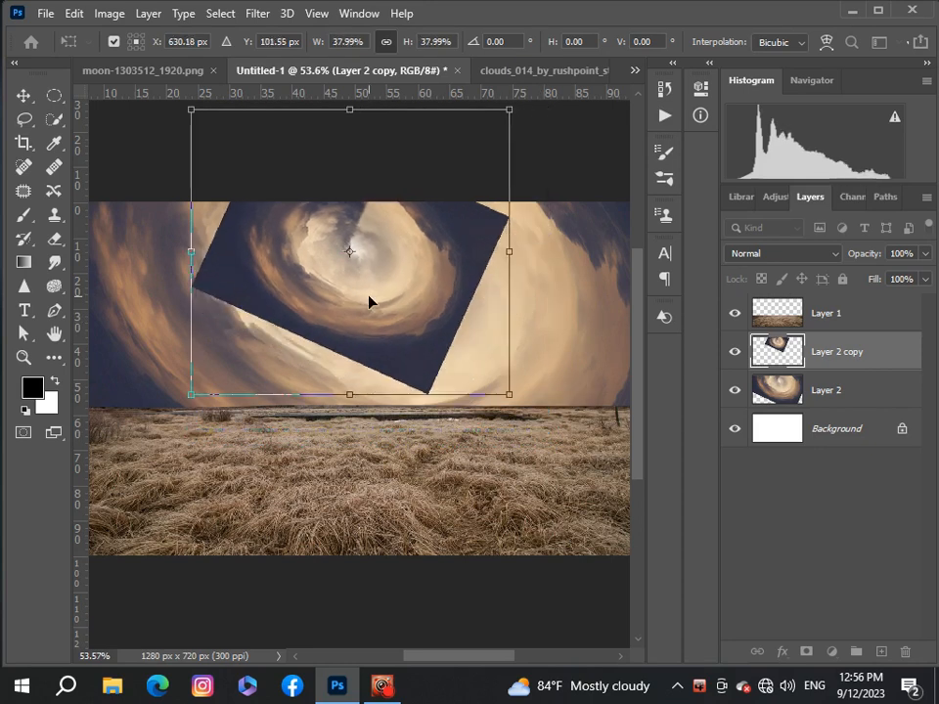
drag(368, 301, 377, 315)
key(Return)
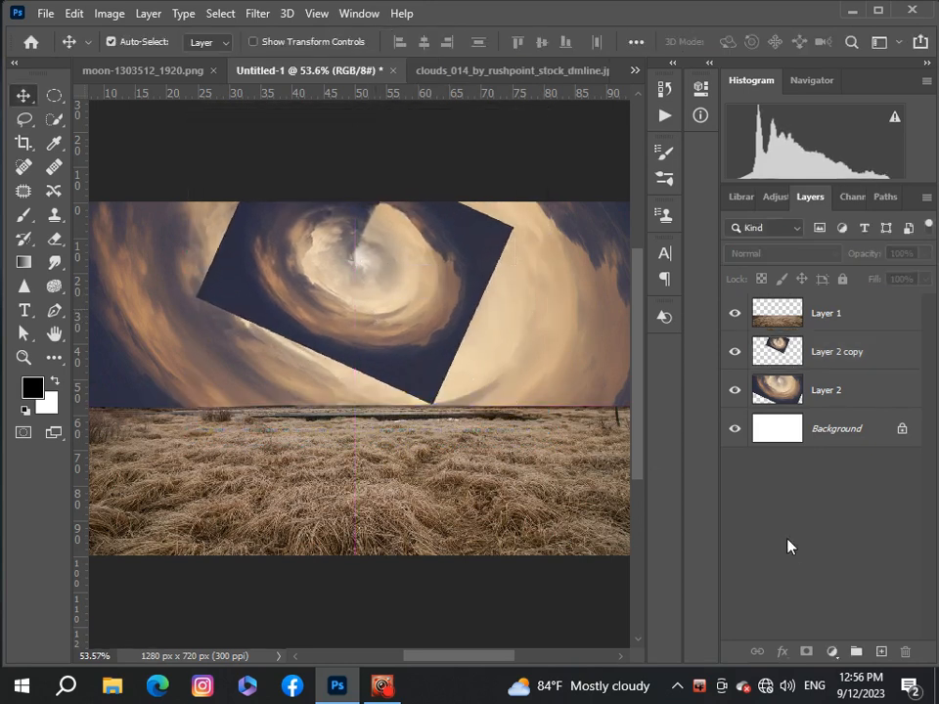
Add a layer mask to the duplicate clouds and paint away their hard edges in black with a soft brush enlarged to 300 px.
click(809, 651)
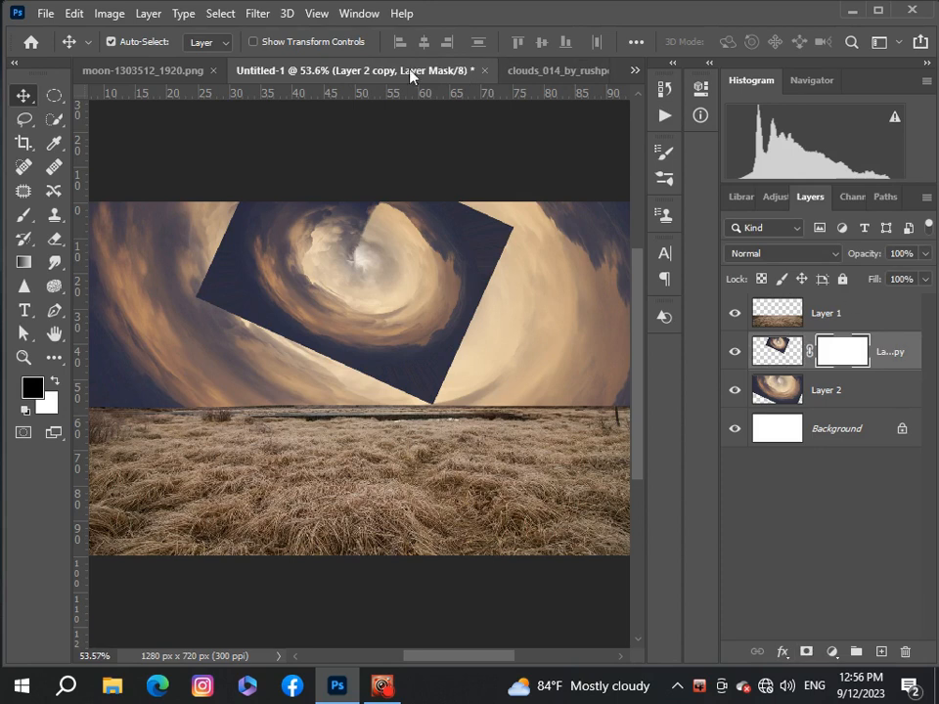
click(25, 216)
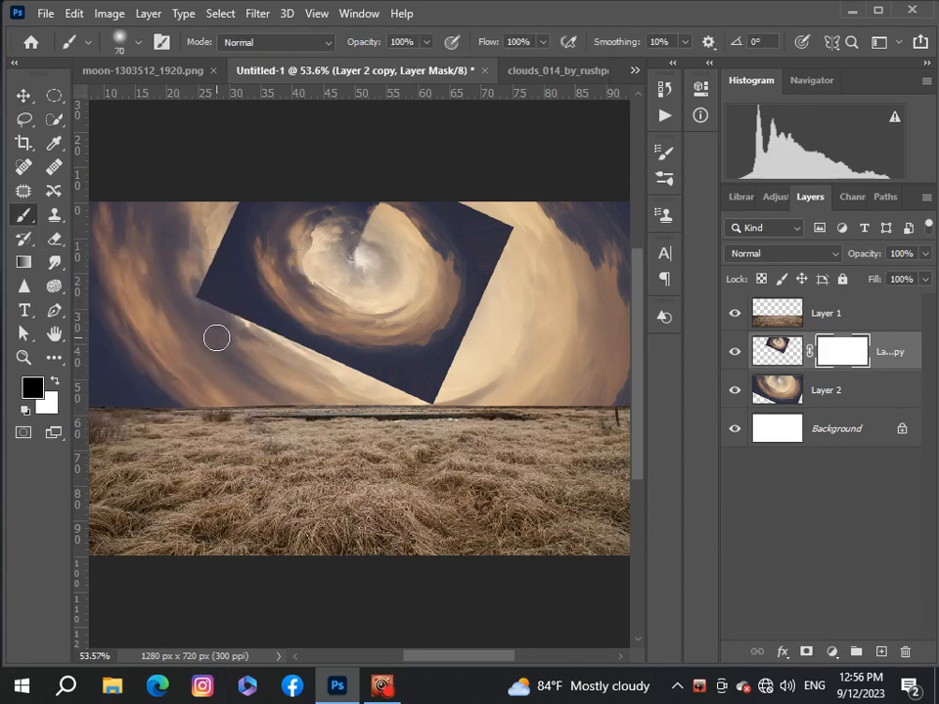
key(])
mouse_move(225, 346)
mouse_down()
mouse_move(155, 288)
mouse_move(194, 341)
mouse_move(182, 347)
mouse_move(138, 267)
mouse_move(226, 354)
mouse_move(334, 399)
mouse_move(434, 412)
mouse_move(336, 429)
mouse_move(415, 439)
mouse_move(457, 422)
mouse_move(506, 332)
mouse_move(536, 232)
mouse_move(553, 295)
mouse_move(550, 246)
mouse_move(469, 183)
mouse_move(461, 155)
mouse_move(498, 194)
mouse_move(539, 191)
mouse_move(538, 300)
mouse_move(515, 380)
mouse_move(473, 430)
mouse_move(423, 434)
mouse_move(314, 423)
mouse_move(197, 362)
mouse_move(162, 250)
mouse_move(181, 181)
mouse_move(171, 251)
mouse_move(173, 194)
mouse_move(216, 398)
mouse_up()
key(])
key(])
key(])
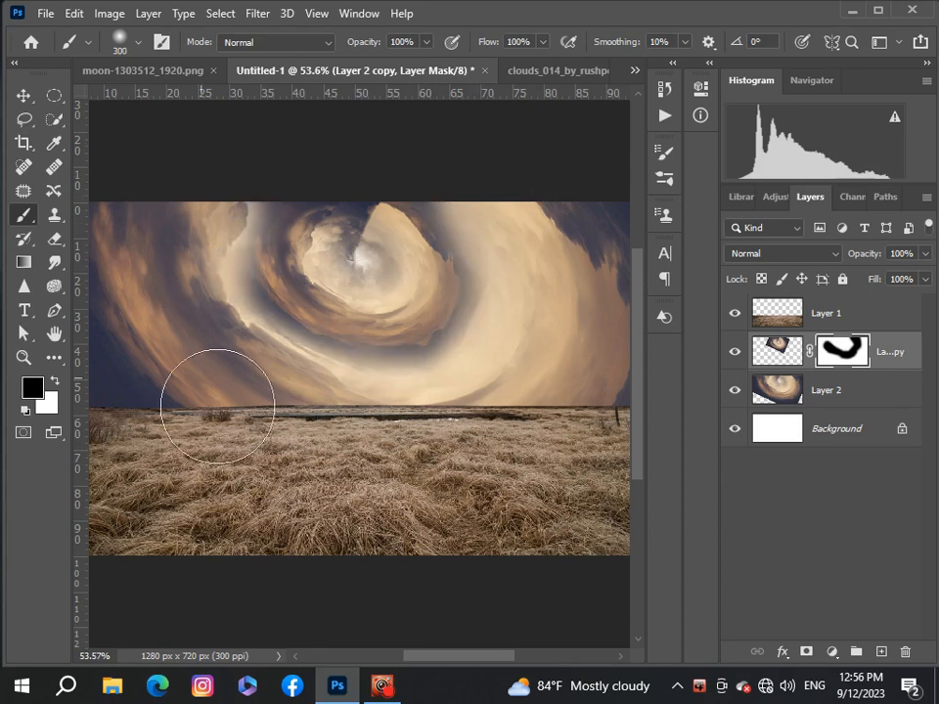
scroll(430, 434, down, 3)
scroll(431, 434, down, 3)
scroll(359, 373, up, 4)
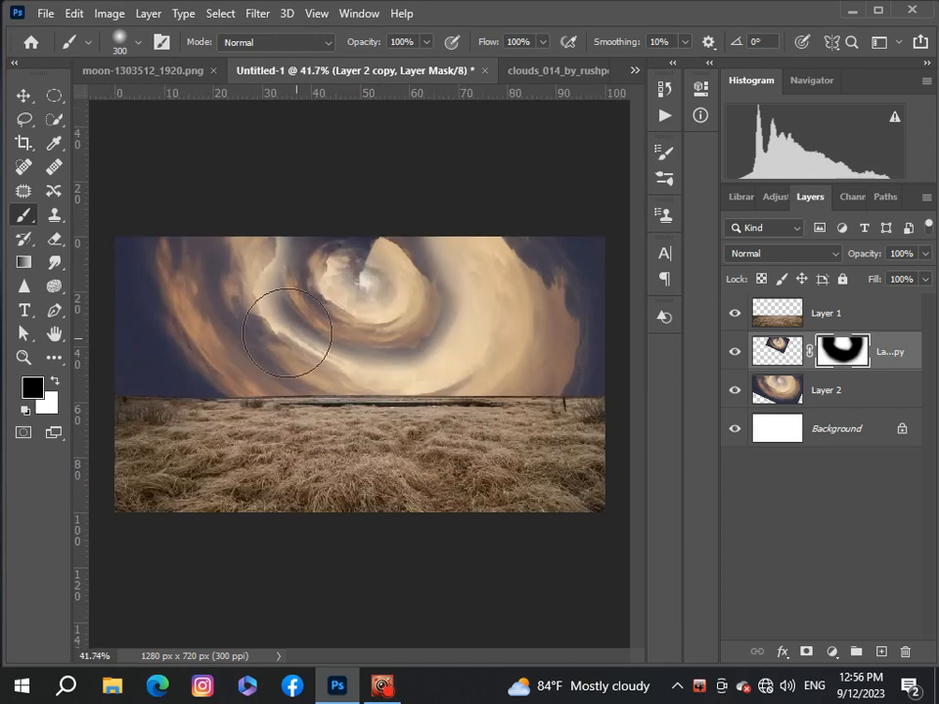
Enlarge the masked inner cloud swirl to more than 115% and reposition it over the centre of the larger swirl.
click(21, 96)
key(ctrl+t)
drag(484, 398, 509, 406)
drag(235, 292, 209, 287)
drag(311, 313, 308, 310)
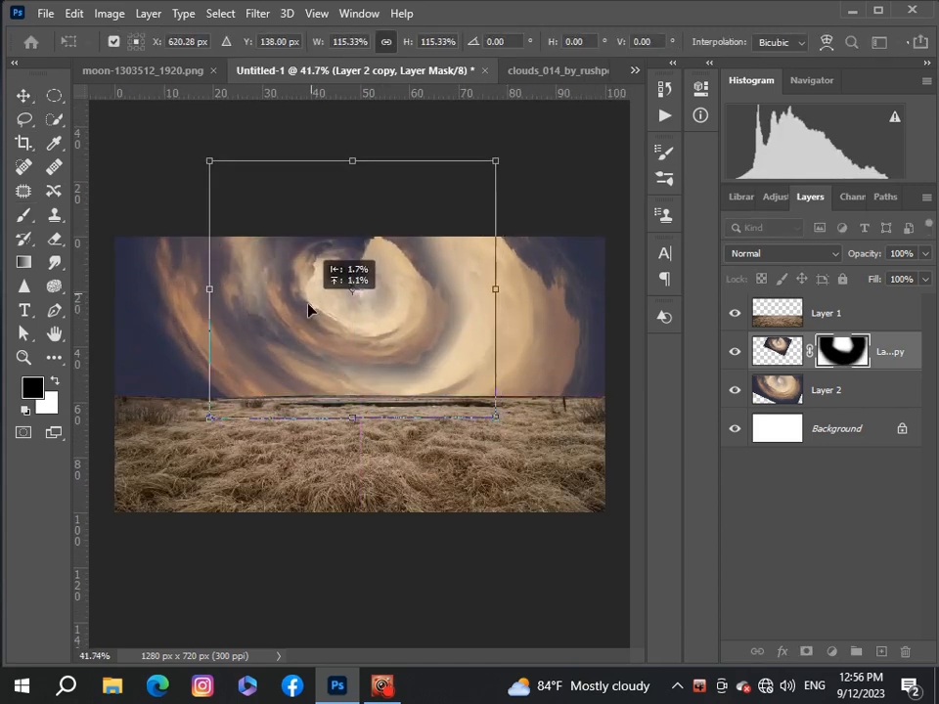
drag(495, 288, 515, 291)
click(789, 531)
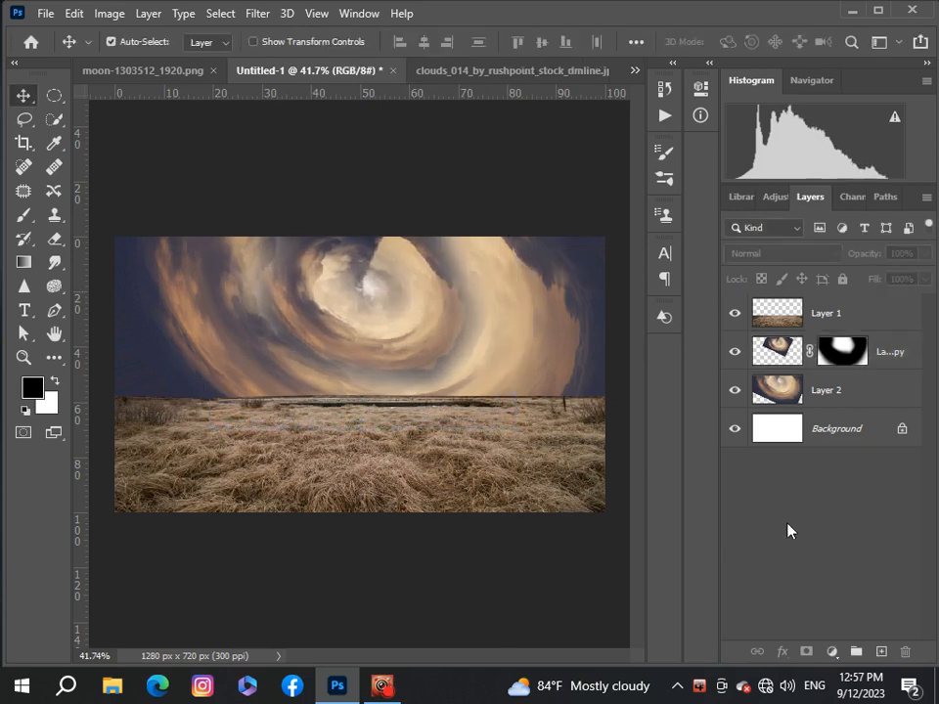
On the inner clouds' mask, reduce the brush to 80 px, try a black stroke below the swirl and undo it.
scroll(88, 309, up, 2)
key(b)
key(x)
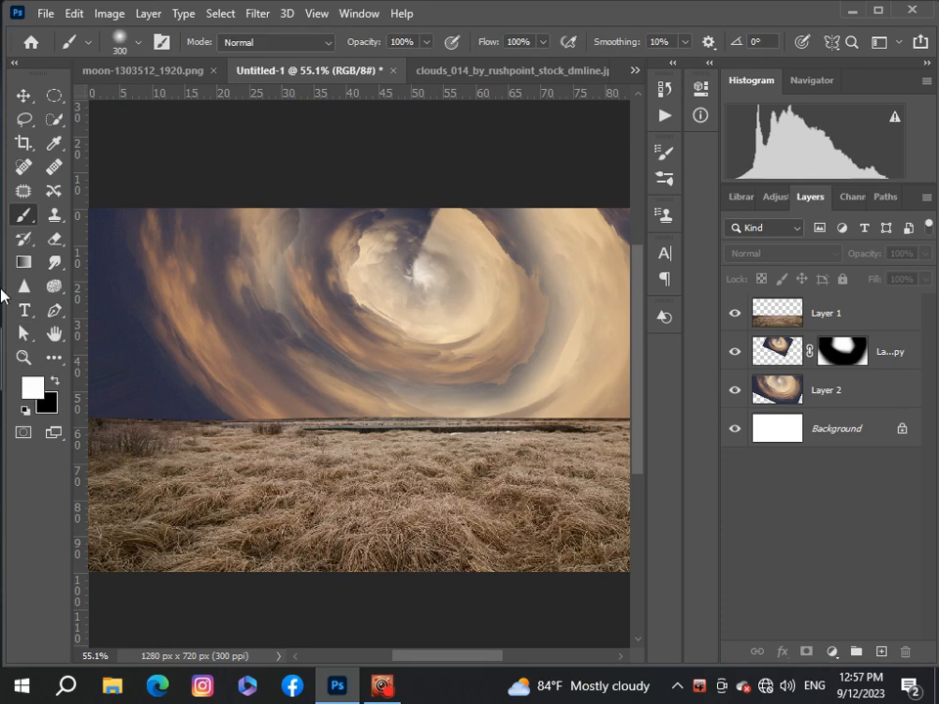
click(826, 351)
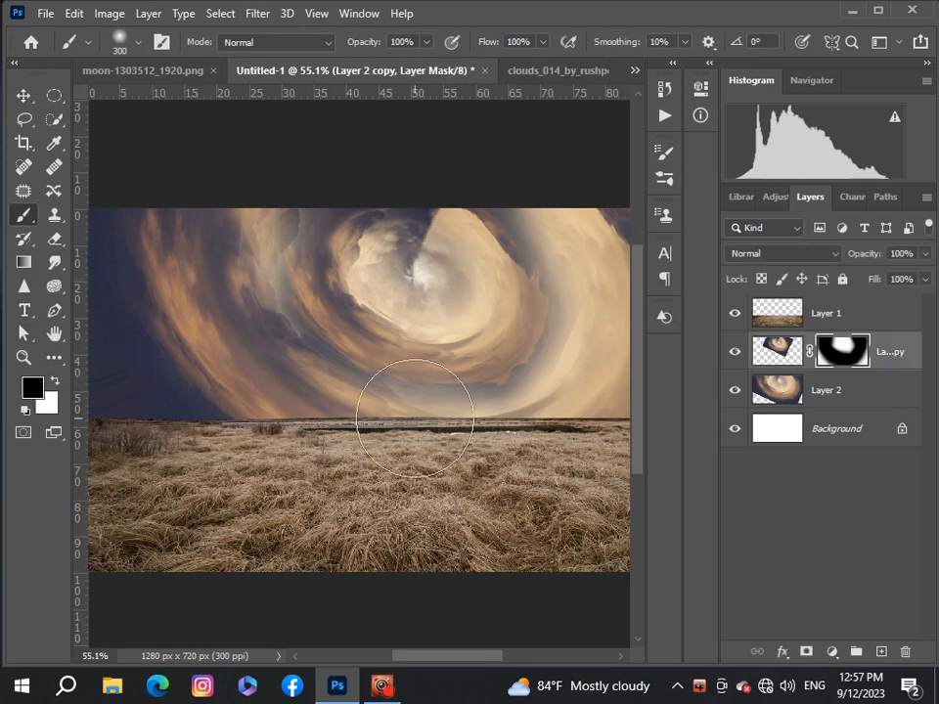
key(bracketleft)
key(bracketleft)
key(bracketleft)
key(bracketleft)
key(bracketleft)
scroll(414, 419, up, 3)
key(bracketleft)
key(bracketleft)
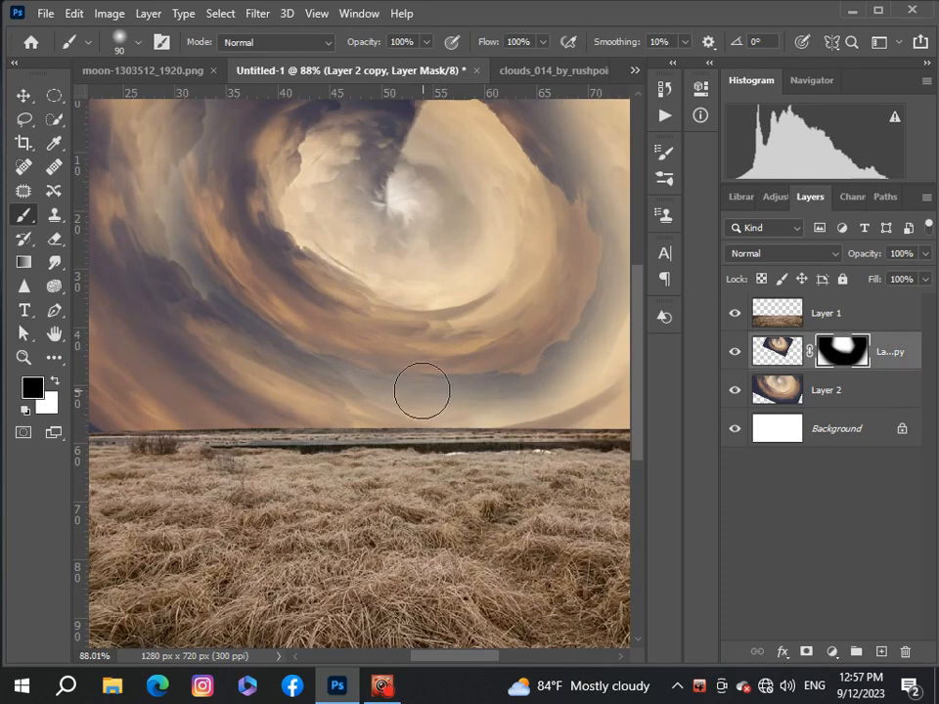
drag(411, 395, 407, 395)
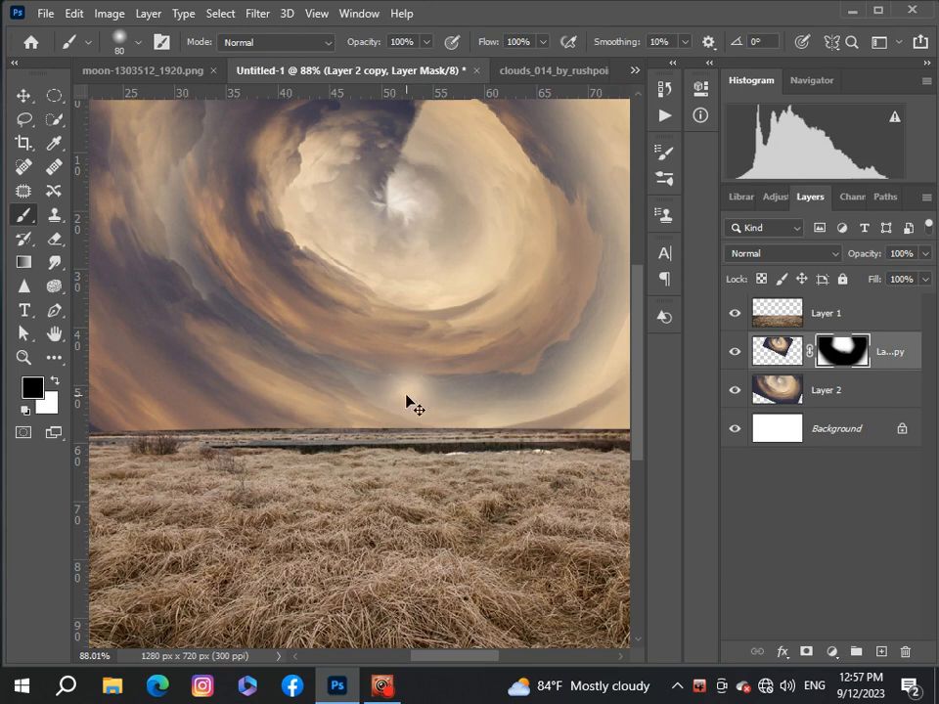
key(ctrl+z)
Paint white at 30% brush opacity on the inner clouds' mask along the swirl's lower edge to soften the blend.
click(55, 382)
drag(352, 389, 365, 392)
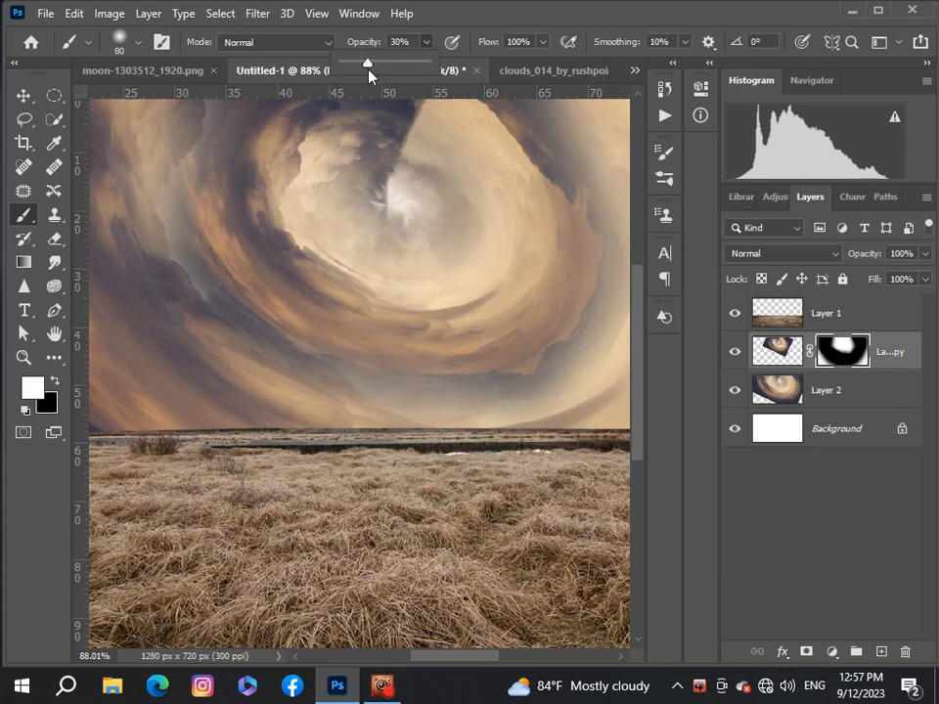
drag(373, 398, 560, 379)
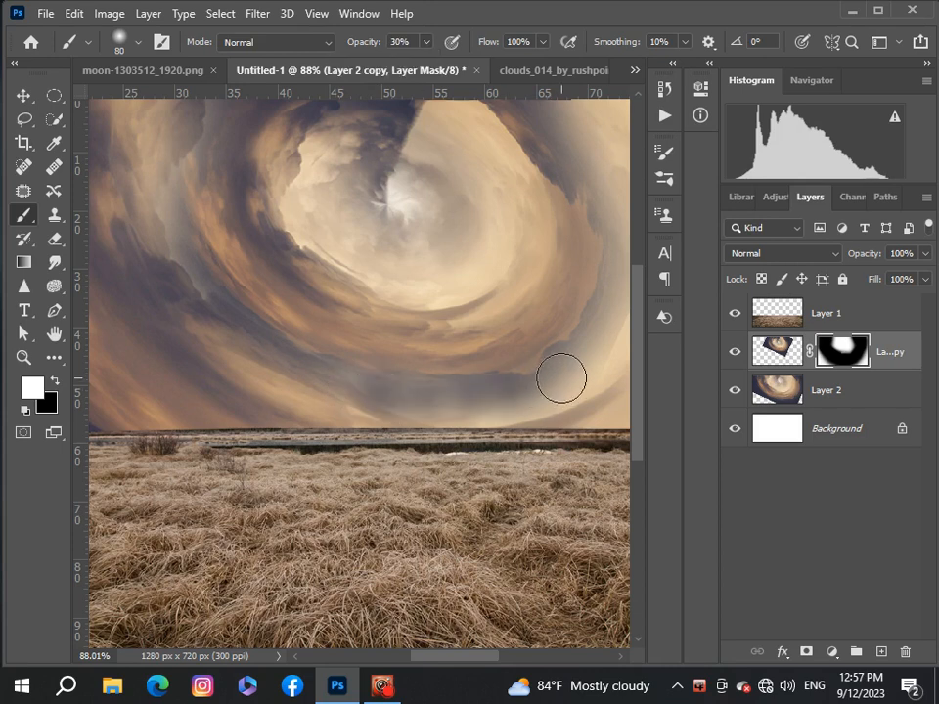
scroll(519, 379, down, 2)
scroll(476, 387, down, 2)
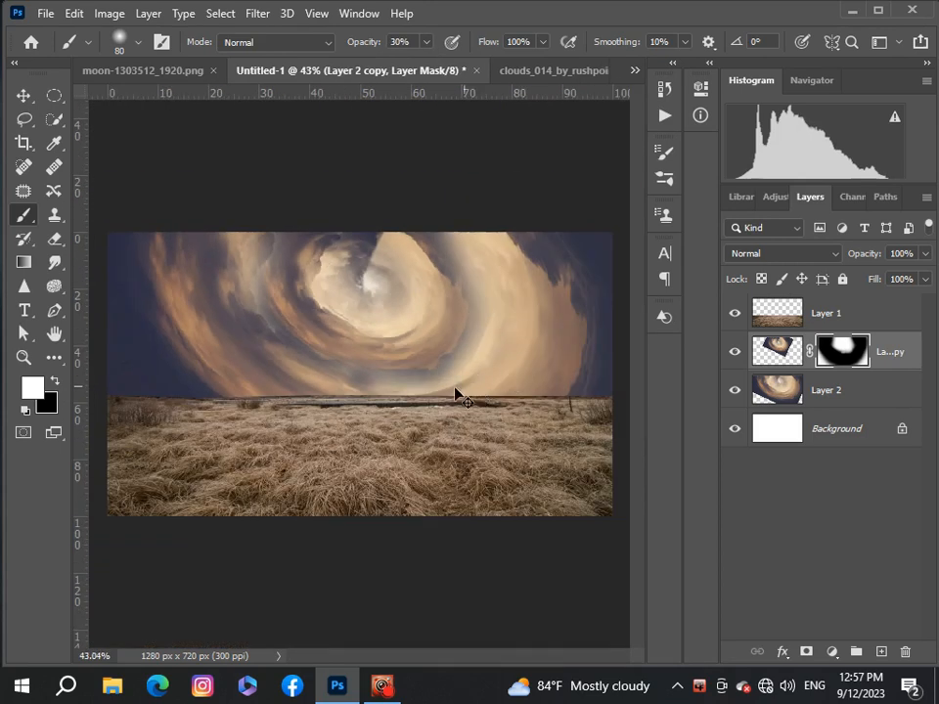
scroll(349, 376, up, 1)
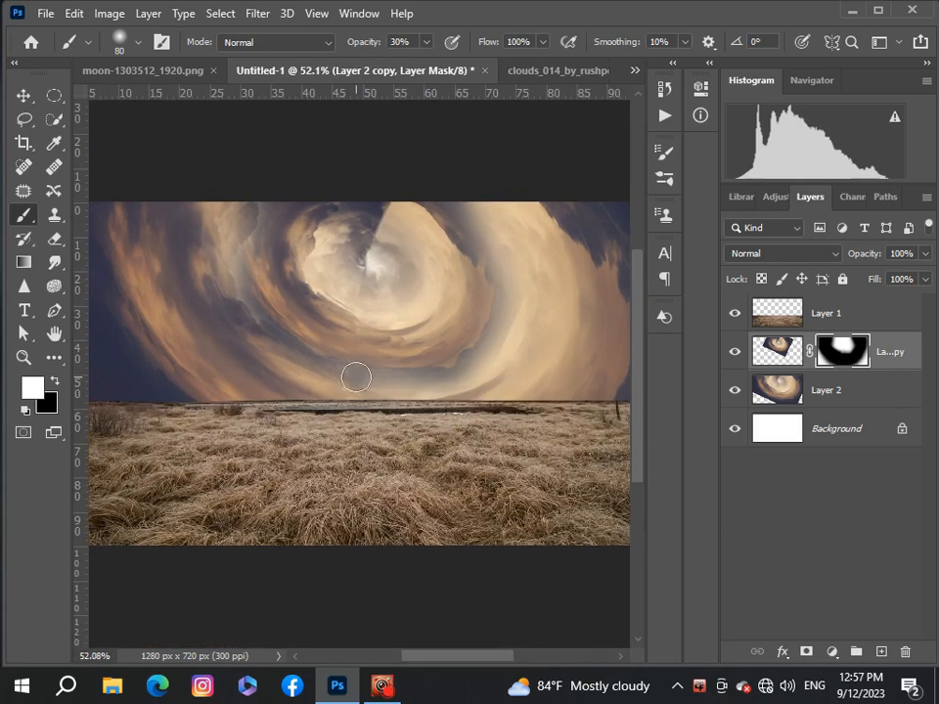
click(54, 380)
scroll(505, 362, up, 4)
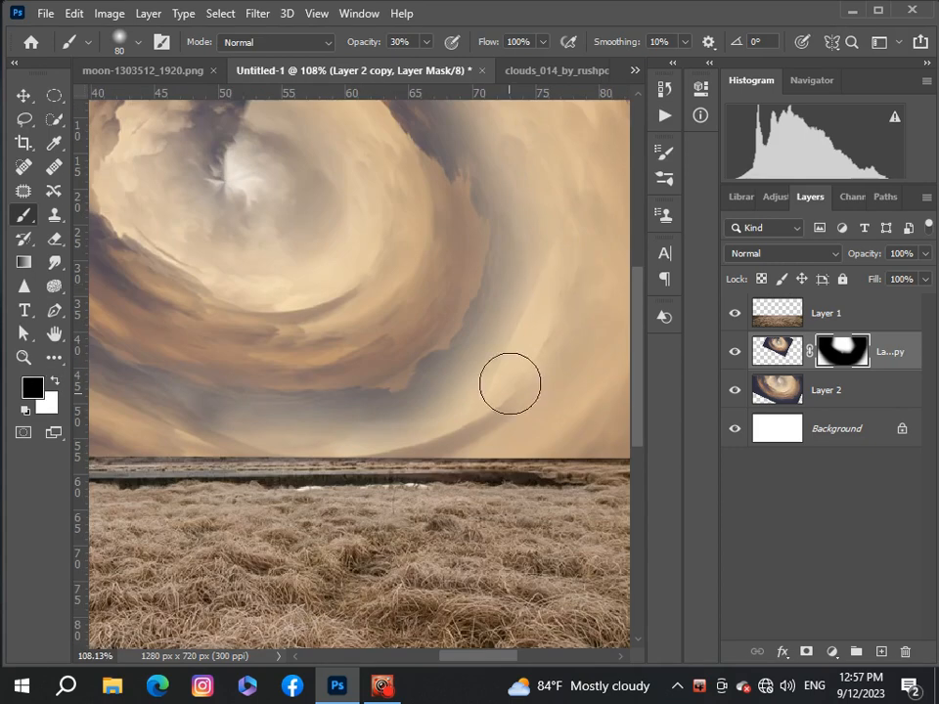
scroll(453, 427, down, 5)
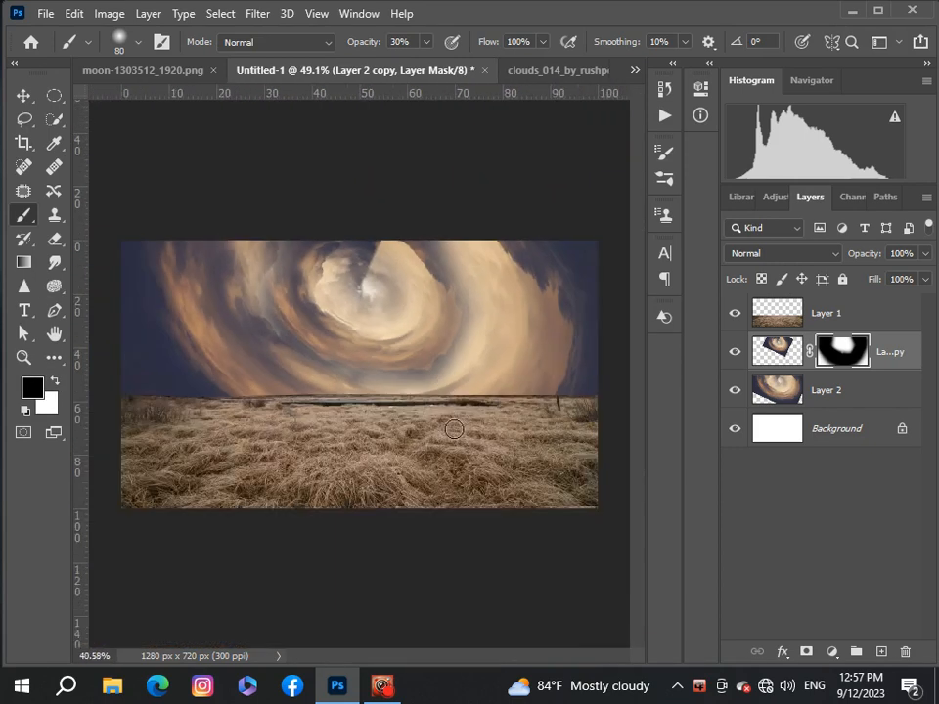
scroll(453, 430, down, 1)
scroll(448, 428, up, 1)
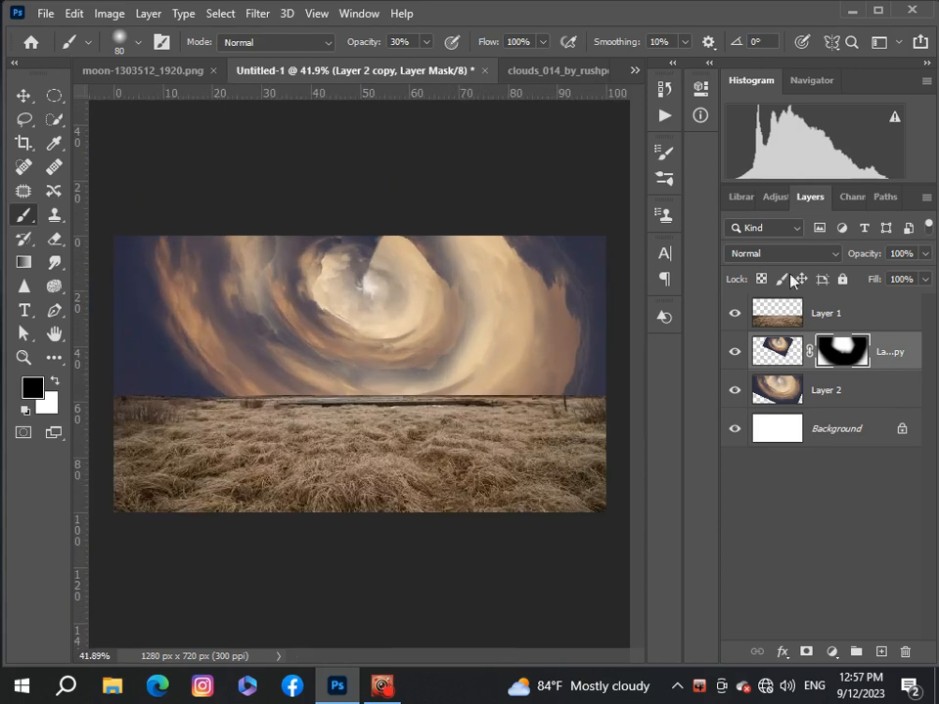
Add a Levels adjustment clipped to the inner clouds, with output white at 196 and the shadow input at about 13.
click(779, 352)
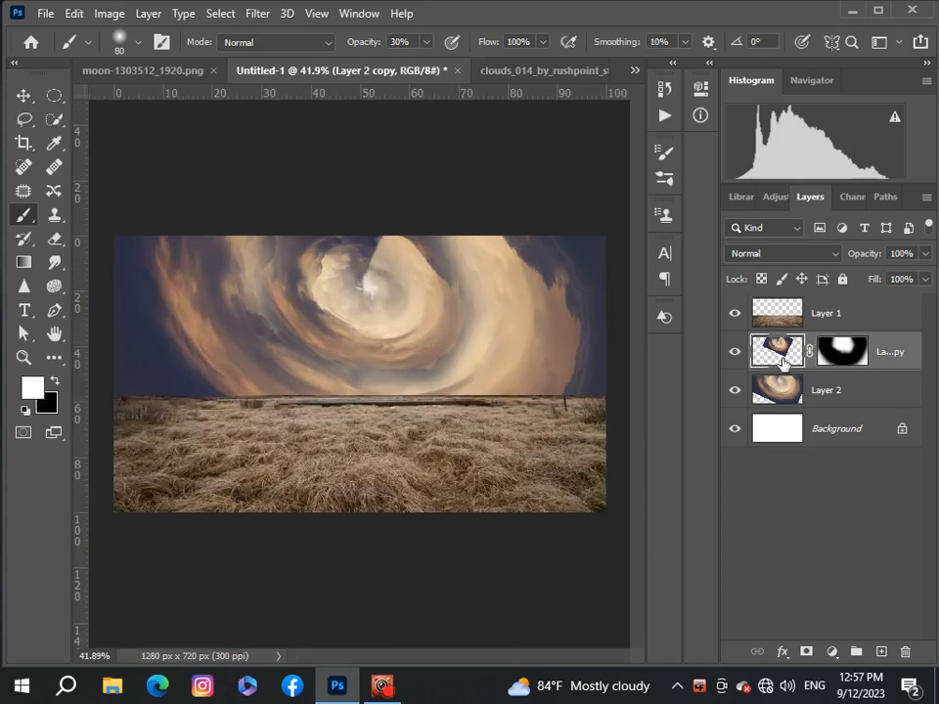
click(831, 652)
click(826, 400)
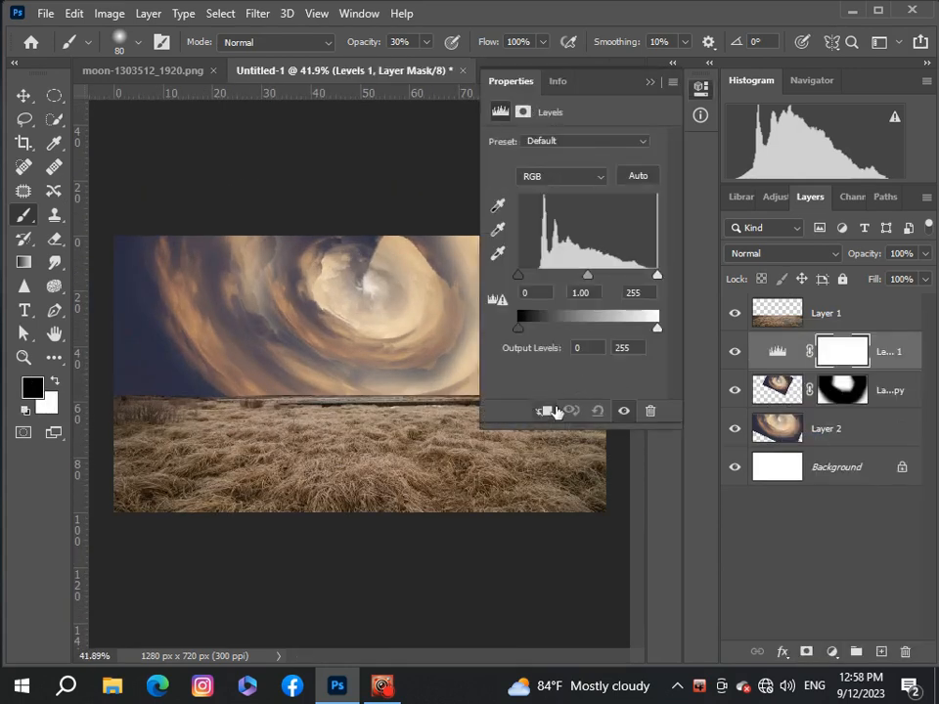
click(544, 413)
drag(658, 329, 629, 329)
drag(520, 274, 527, 277)
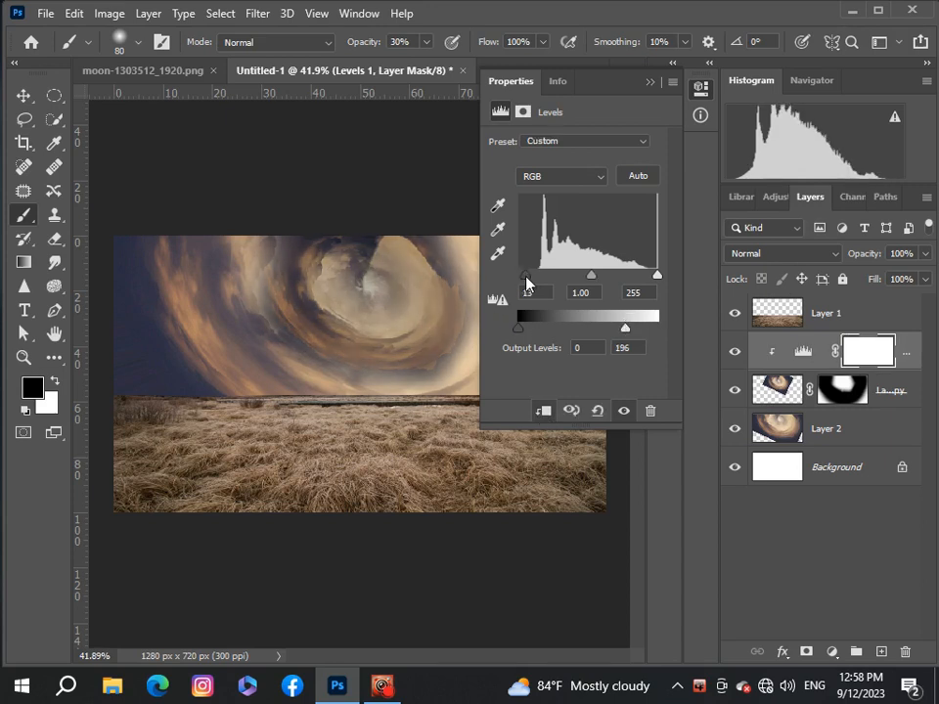
click(648, 77)
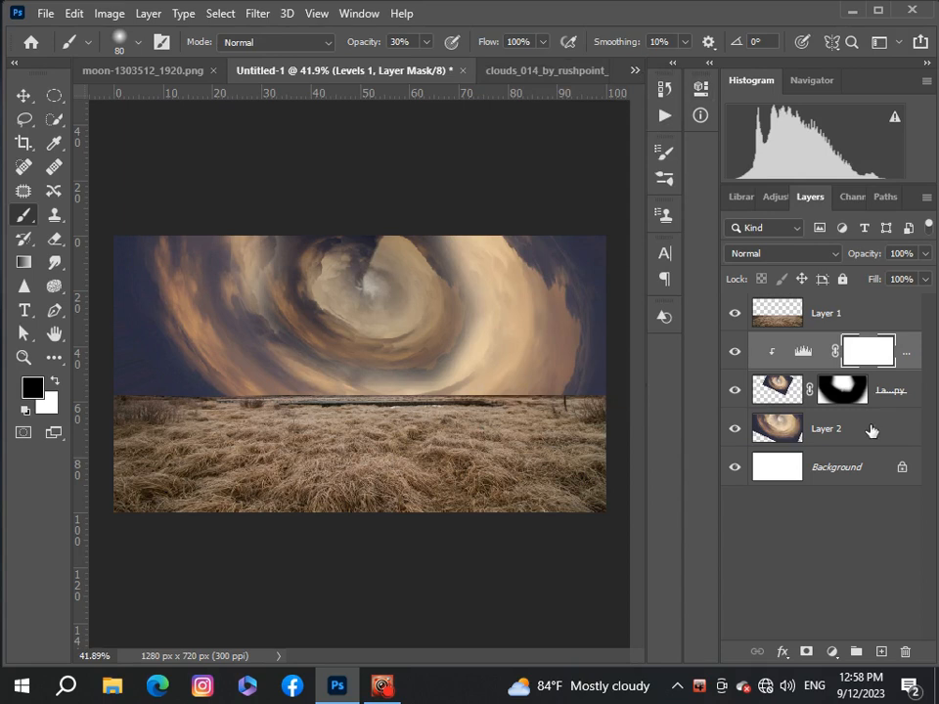
Add a Levels adjustment clipped to the large cloud layer, with output white at 220 and midtones at 0.91.
click(871, 430)
click(831, 652)
click(821, 400)
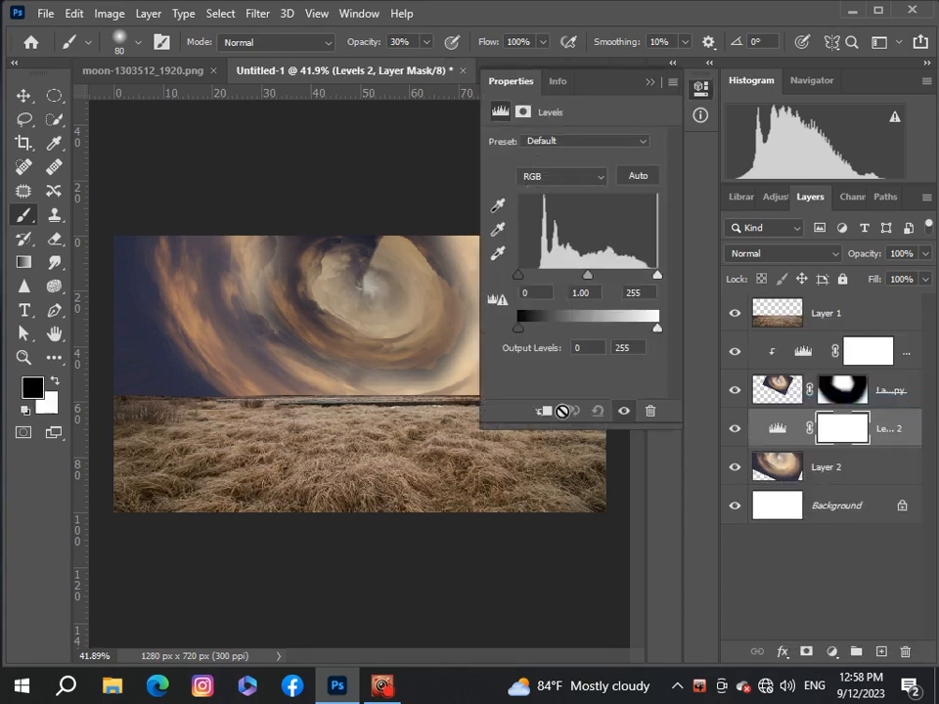
click(544, 411)
drag(656, 332, 639, 330)
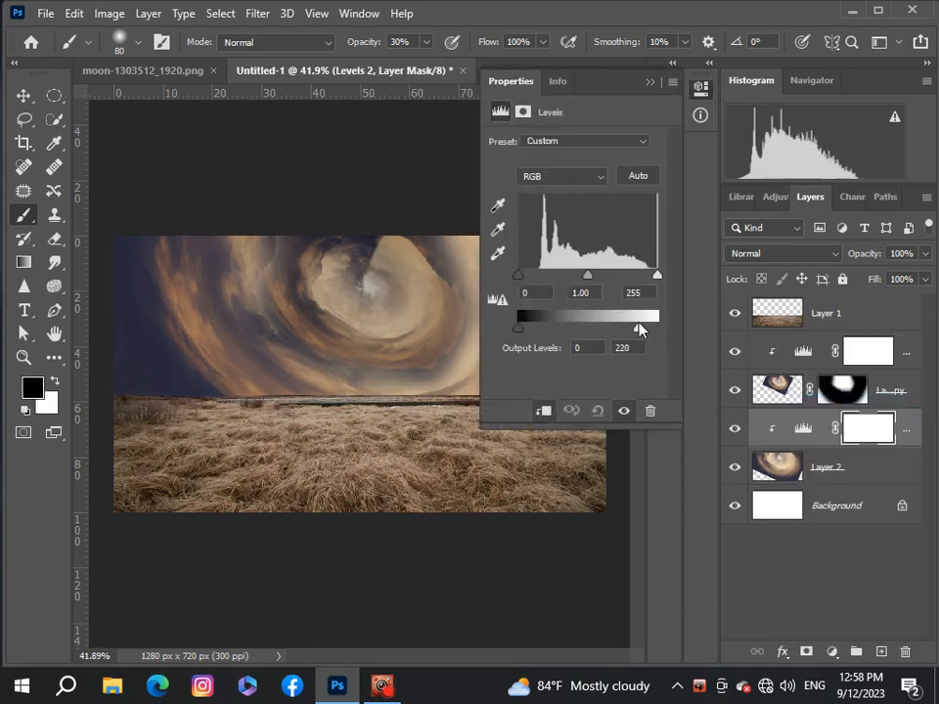
drag(586, 277, 593, 278)
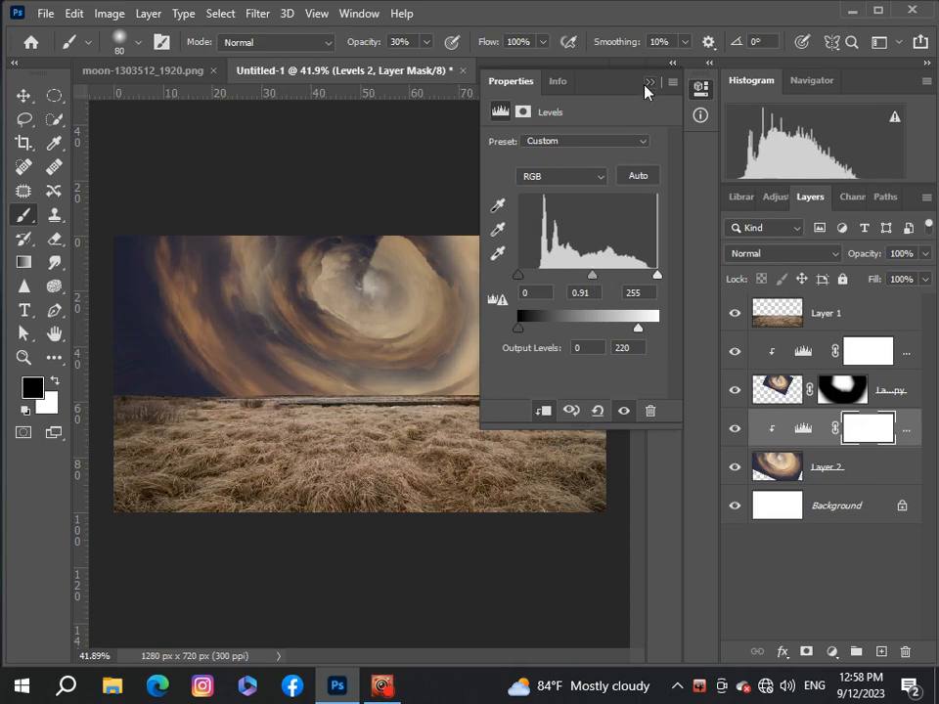
click(647, 85)
scroll(321, 333, down, 4)
scroll(321, 333, up, 7)
scroll(321, 334, down, 3)
Darken the grass field with a clipped Levels adjustment, setting output white to 191 and midtones to about 0.93.
click(24, 96)
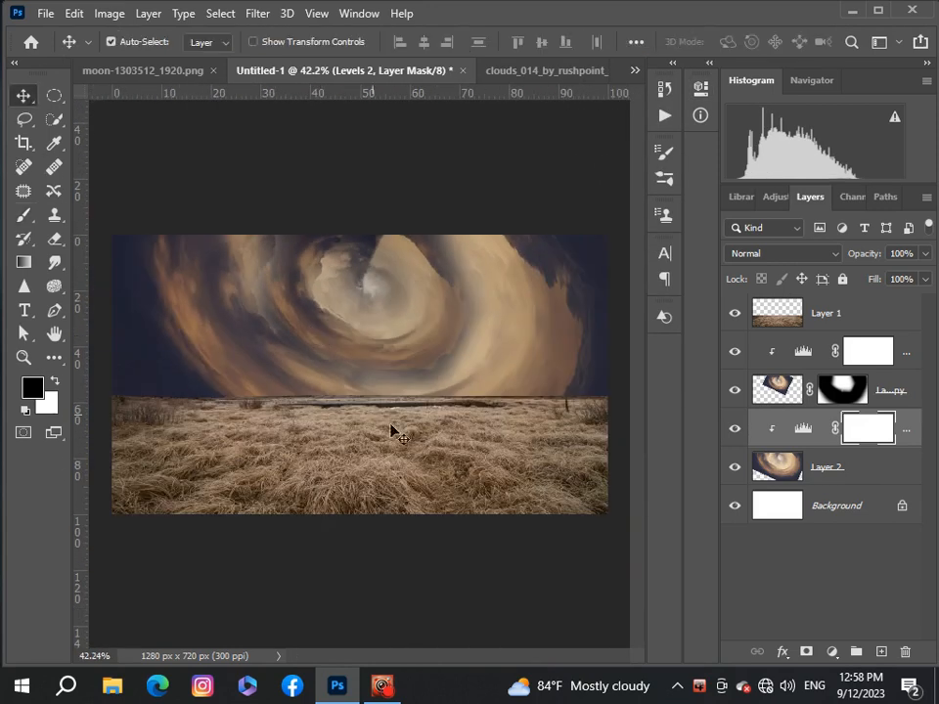
scroll(419, 445, down, 2)
scroll(421, 448, up, 1)
click(415, 445)
key(x)
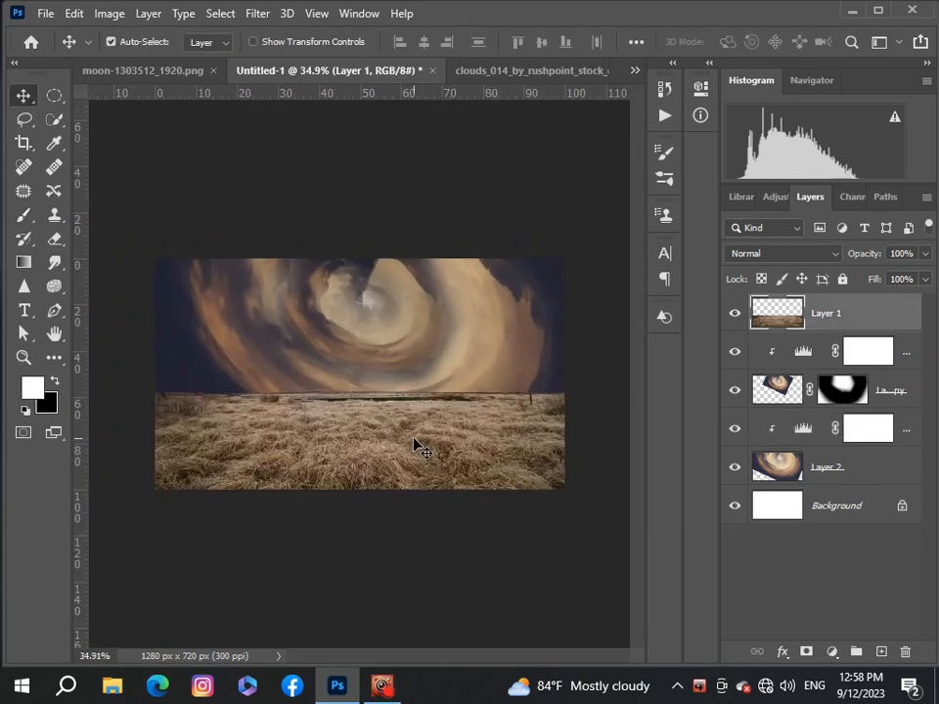
click(834, 653)
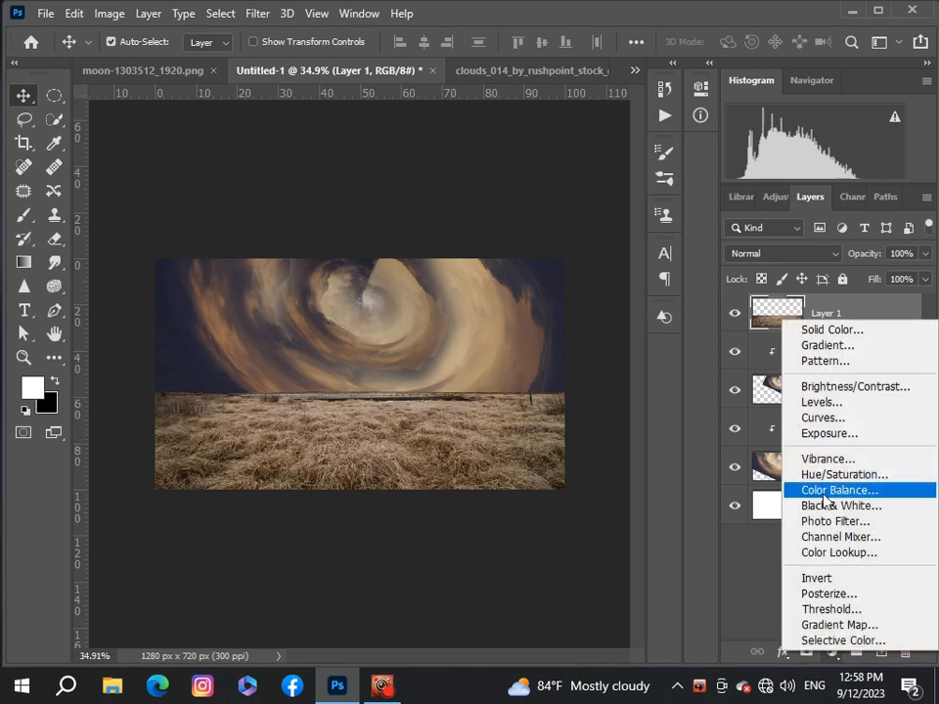
click(810, 398)
drag(657, 330, 622, 329)
mouse_move(588, 275)
mouse_down()
mouse_move(579, 275)
mouse_move(594, 289)
mouse_up()
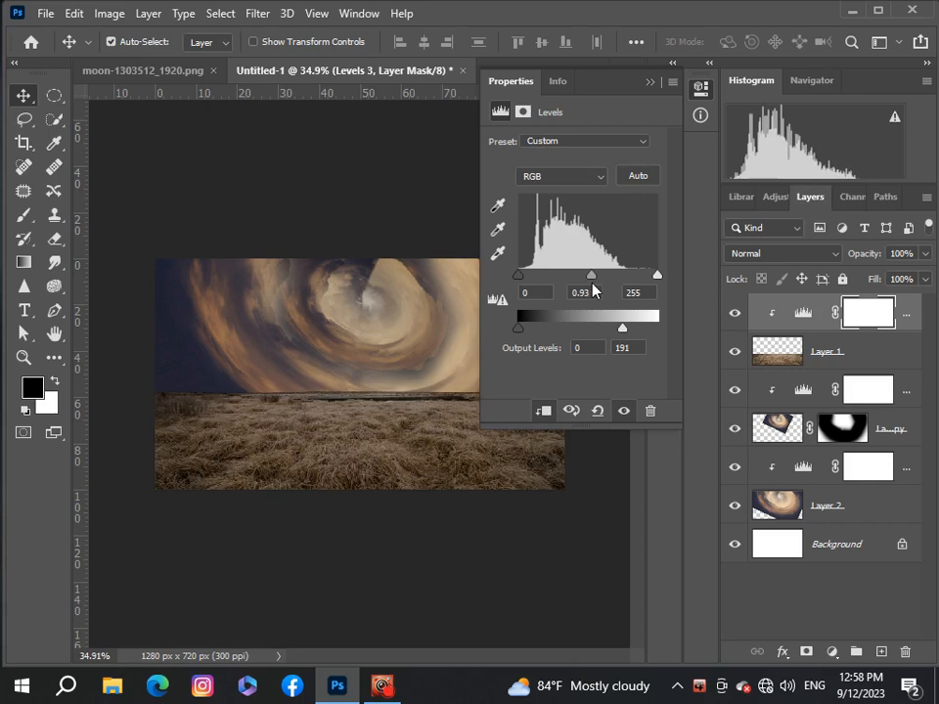
click(650, 81)
scroll(346, 420, up, 3)
scroll(344, 418, down, 2)
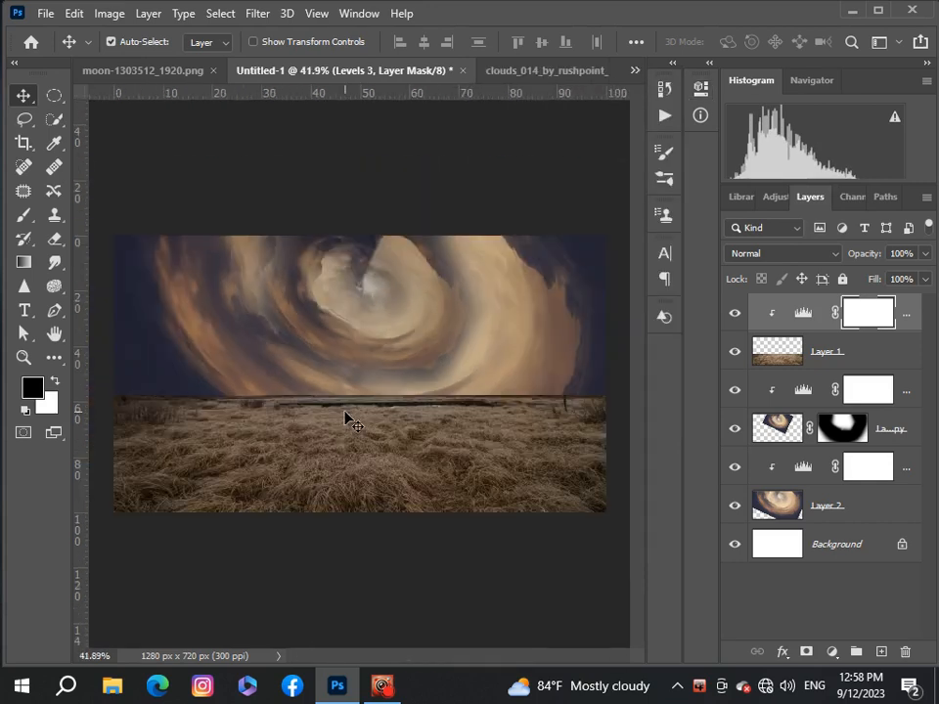
scroll(363, 440, up, 2)
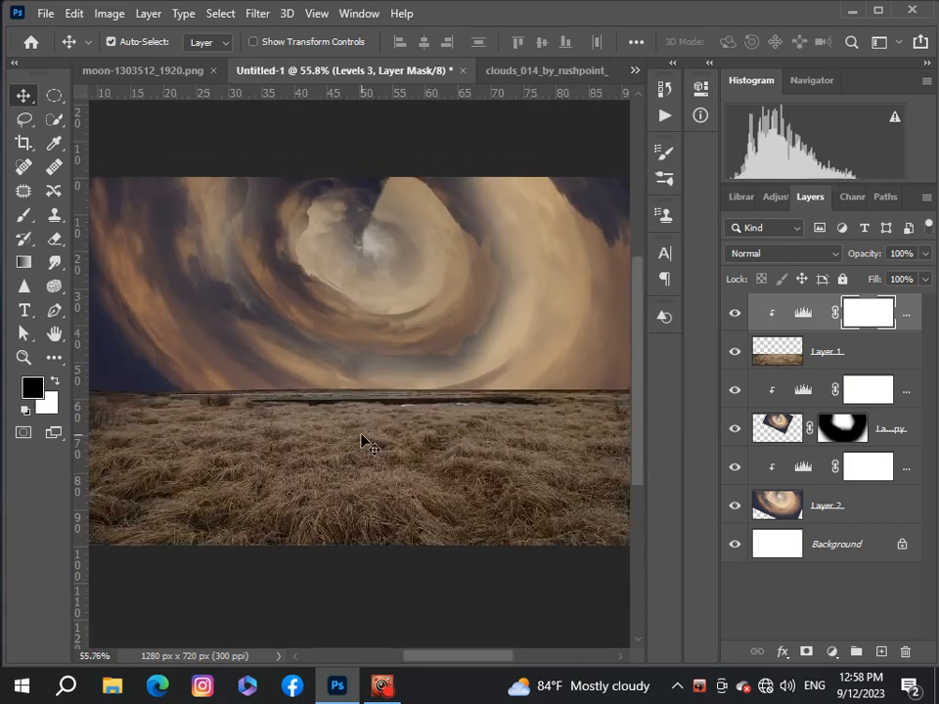
scroll(367, 442, down, 4)
scroll(362, 442, up, 3)
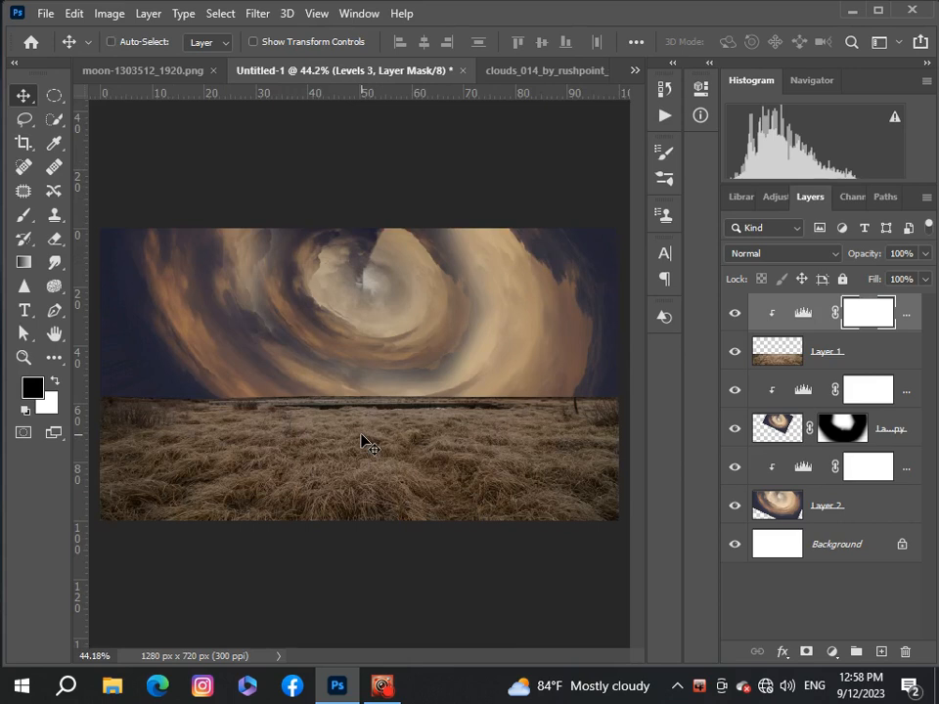
scroll(362, 442, down, 2)
scroll(362, 442, up, 1)
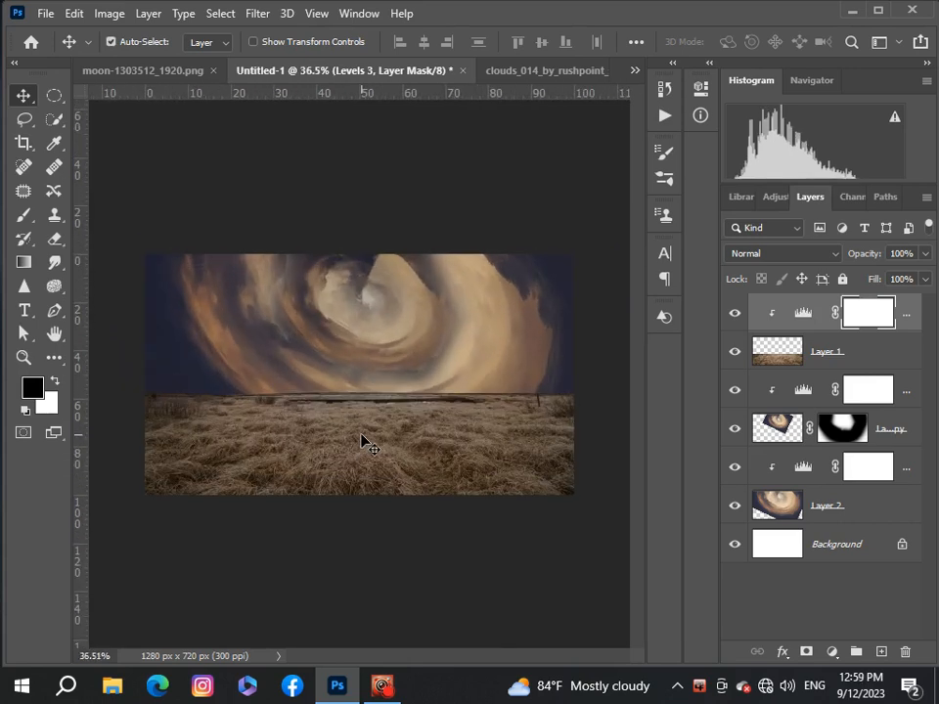
Warp the grass field layer by pulling its four corners slightly outward past the canvas edges.
click(827, 362)
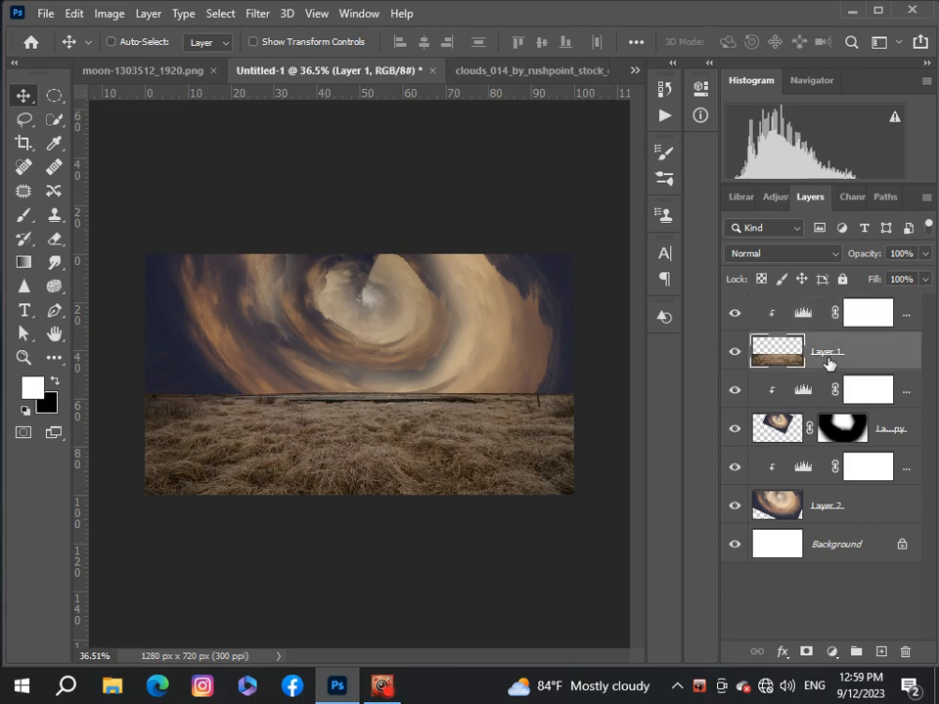
key(ctrl+t)
right_click(468, 483)
click(481, 264)
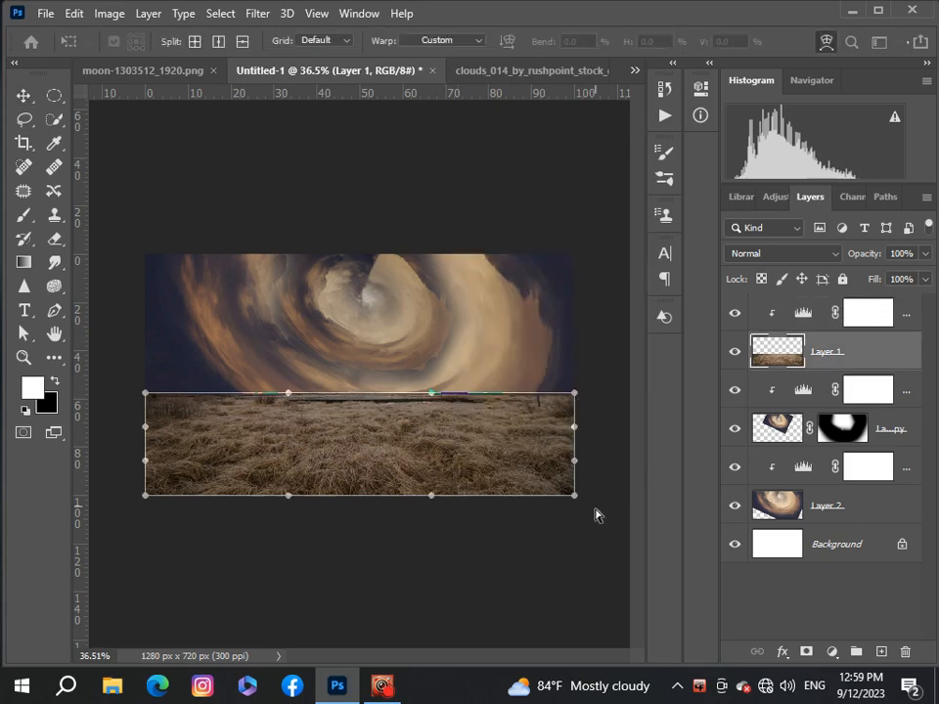
drag(577, 502, 580, 504)
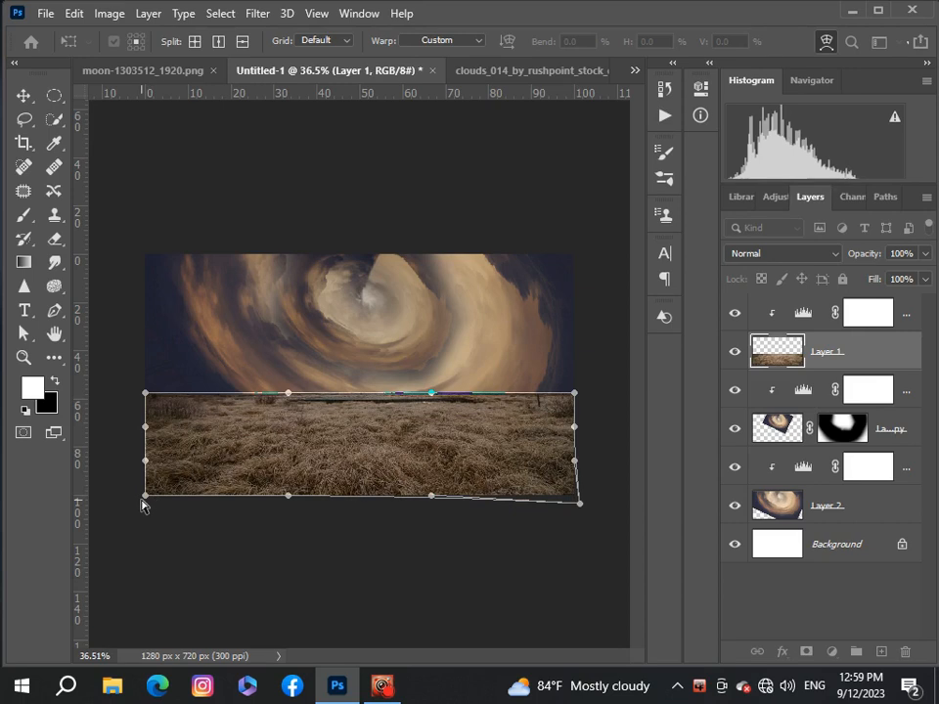
drag(141, 504, 135, 503)
drag(145, 393, 139, 399)
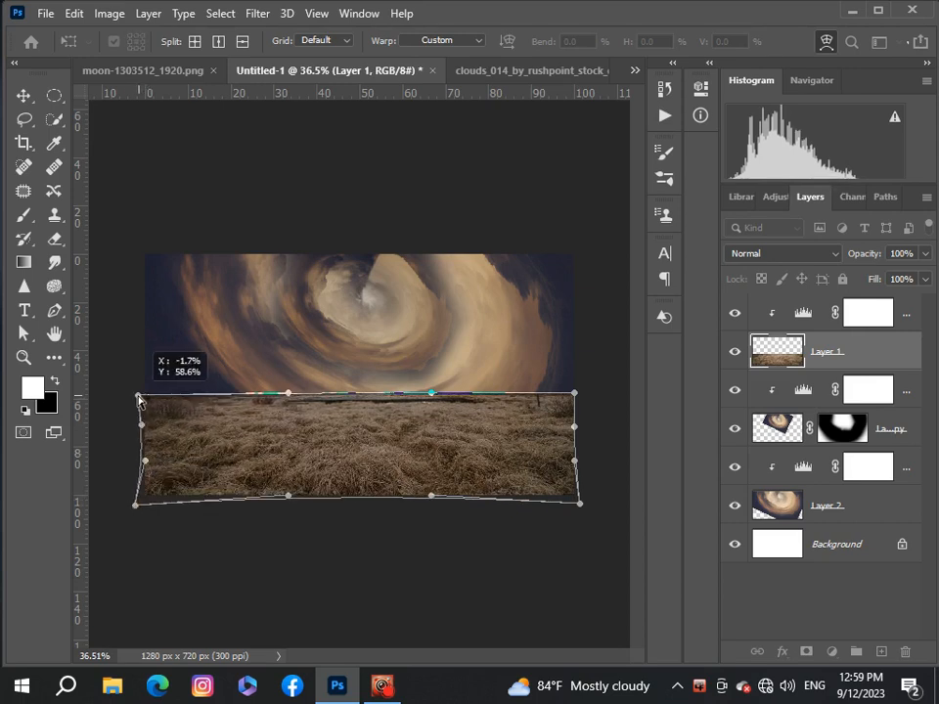
drag(578, 404, 583, 396)
key(Return)
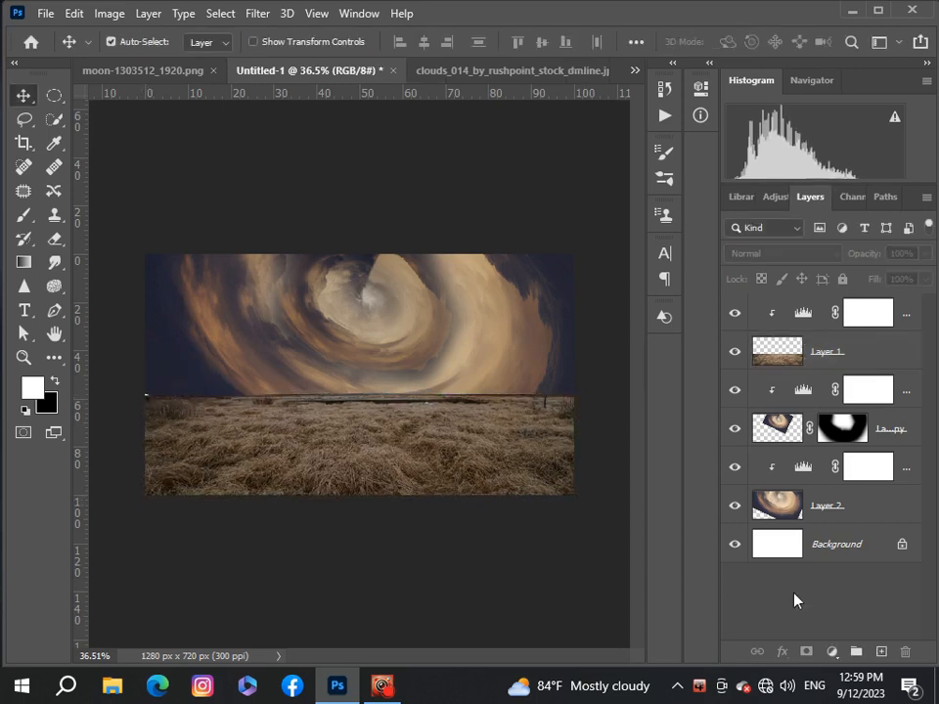
scroll(465, 570, up, 5)
scroll(465, 570, down, 9)
scroll(465, 570, up, 4)
scroll(464, 568, down, 2)
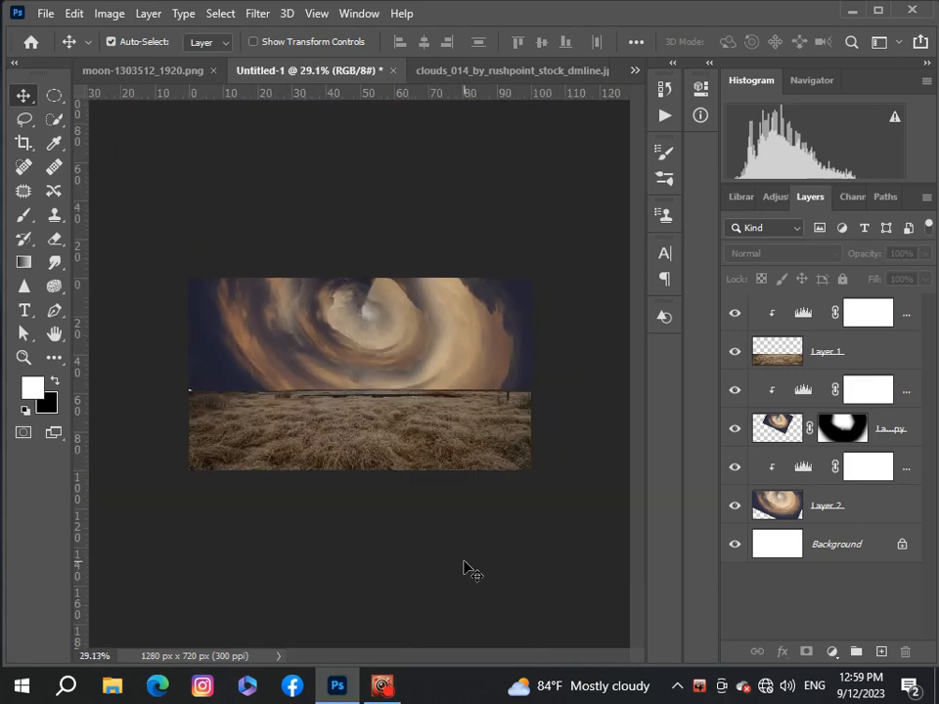
scroll(465, 571, up, 1)
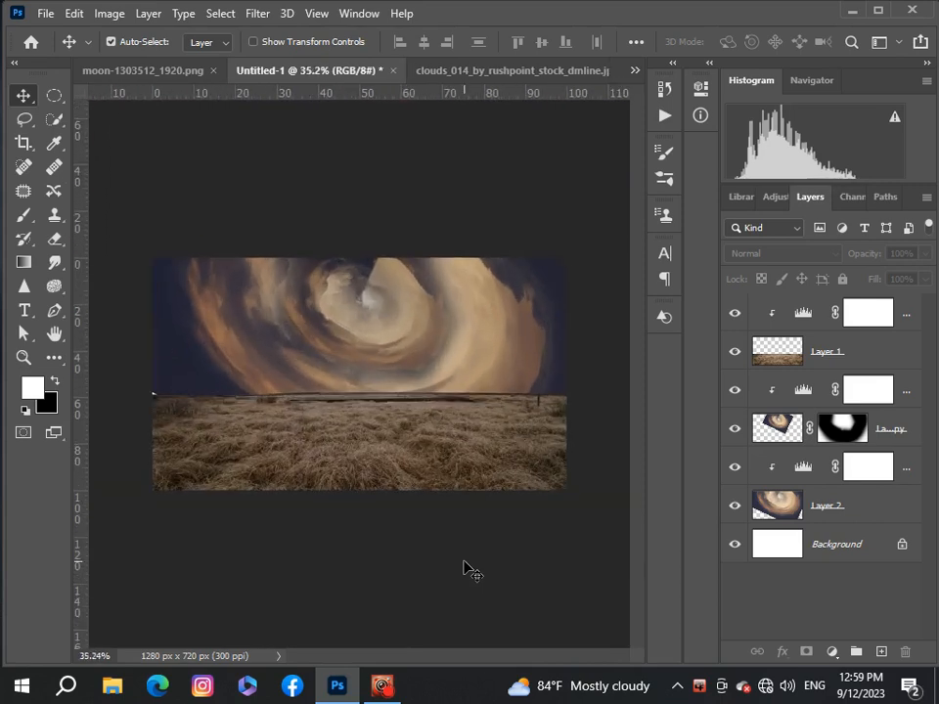
Copy the masked rusty car from marysville_ghost_town_2_by_falln_stock_d27c3y1.jpg and paste it above the grass field's Levels adjustment in Untitled-1.
click(635, 71)
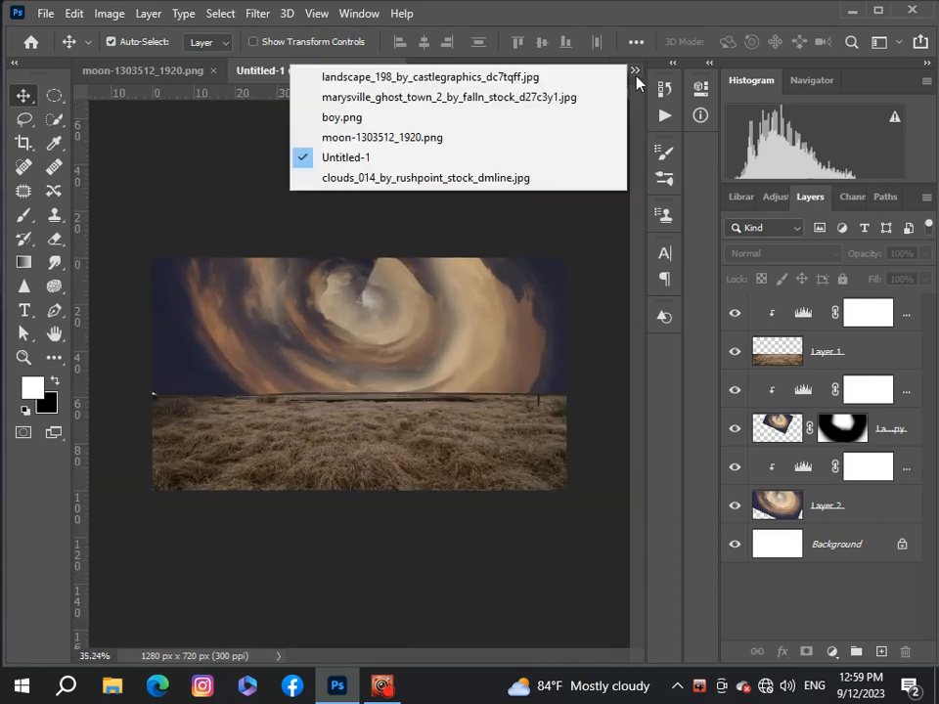
click(569, 79)
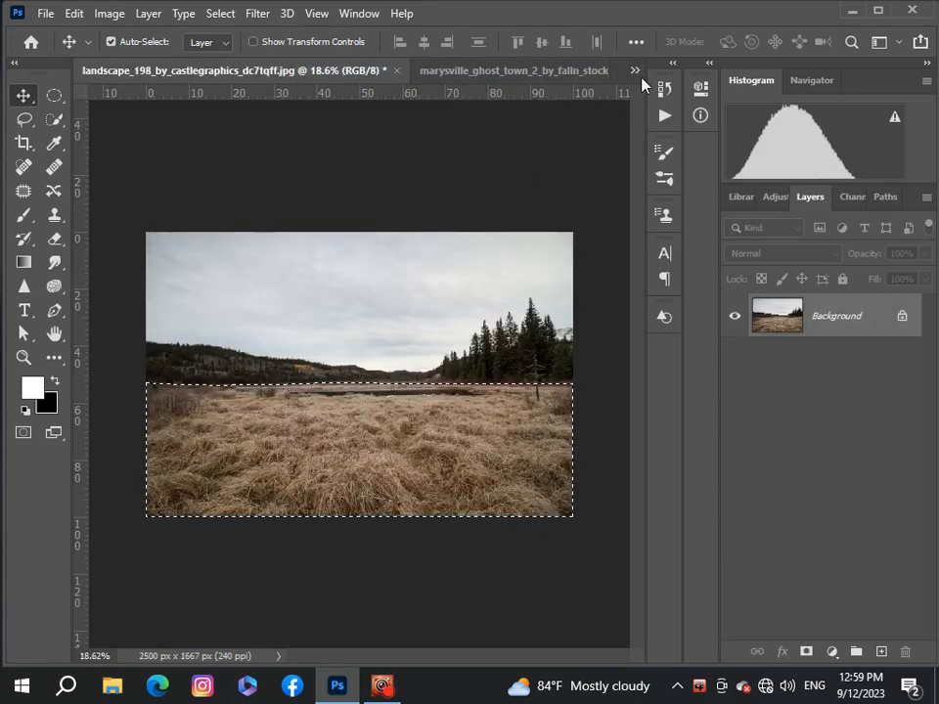
click(635, 71)
click(581, 98)
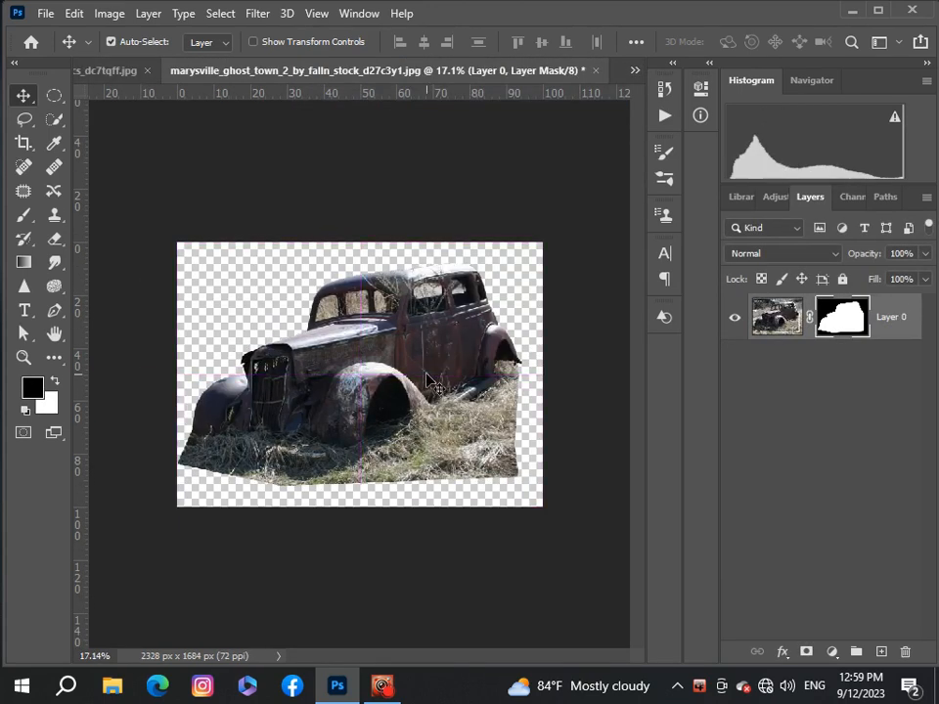
key(ctrl+c)
click(634, 72)
click(508, 155)
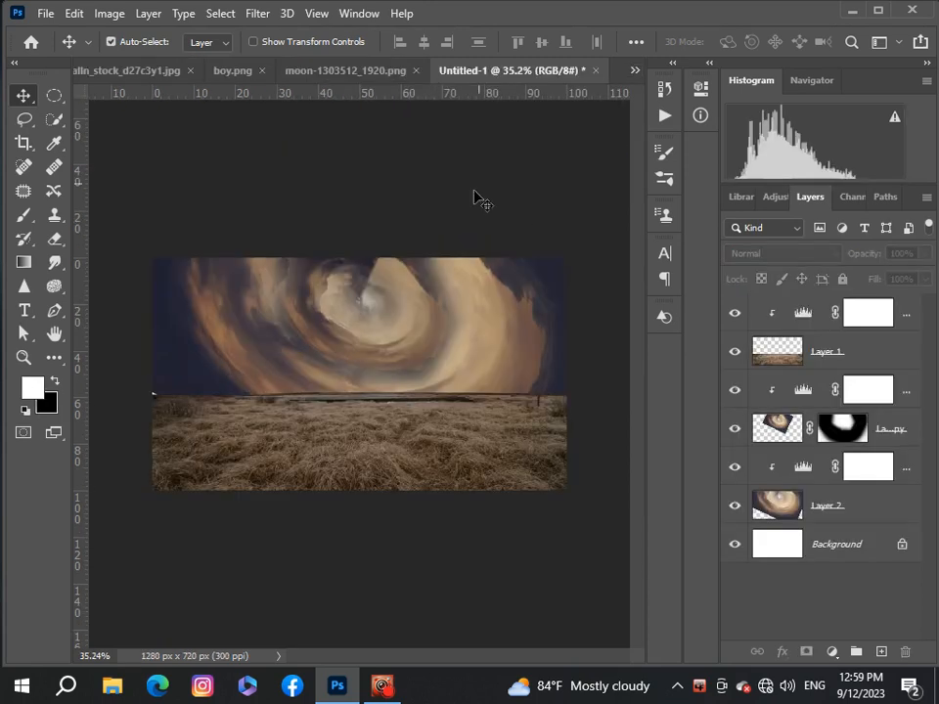
click(908, 323)
key(ctrl+v)
Scale the pasted car to about 36.67%, rotate it 8.13°, and place it on the grass field slightly right of the canvas centre.
key(ctrl+t)
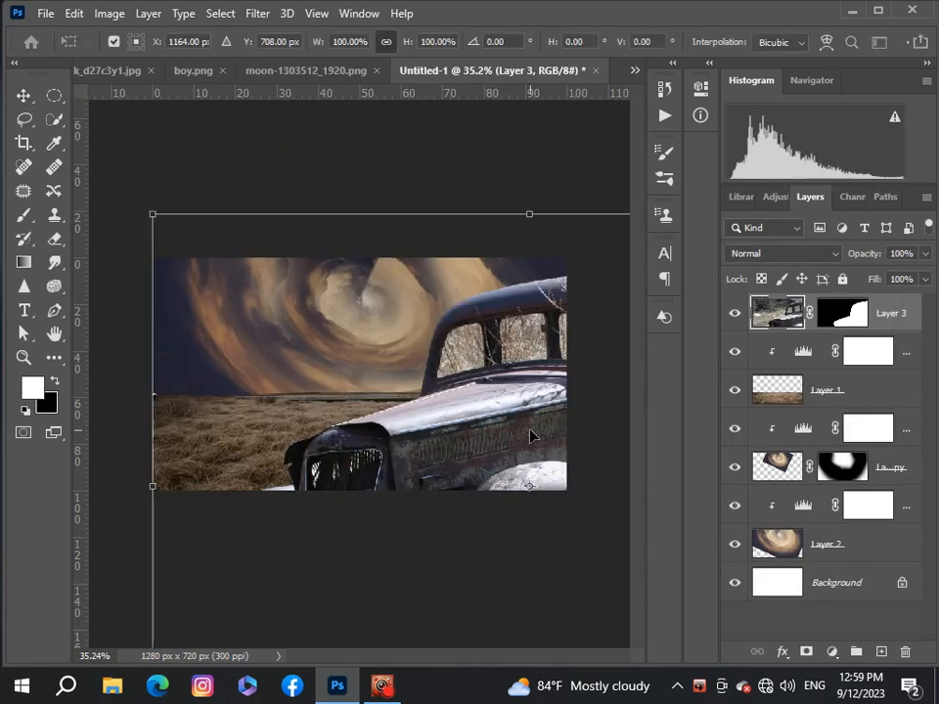
scroll(571, 520, down, 4)
drag(600, 545, 383, 398)
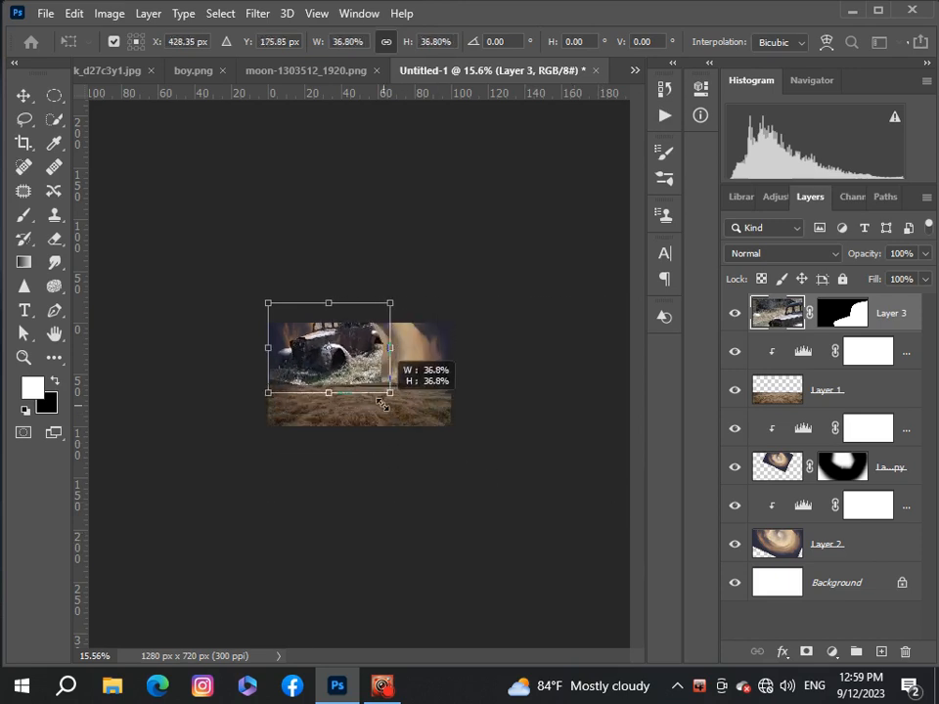
scroll(383, 398, up, 4)
drag(348, 360, 411, 421)
drag(525, 504, 507, 528)
mouse_move(457, 444)
mouse_down()
mouse_move(479, 464)
mouse_move(471, 449)
mouse_up()
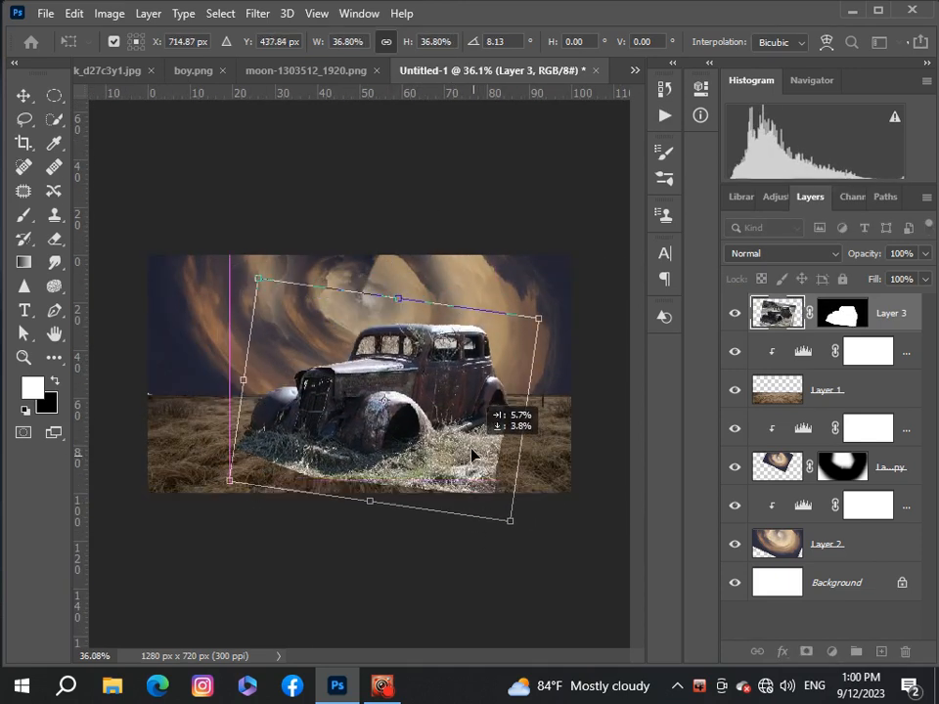
scroll(471, 449, up, 4)
scroll(470, 449, down, 4)
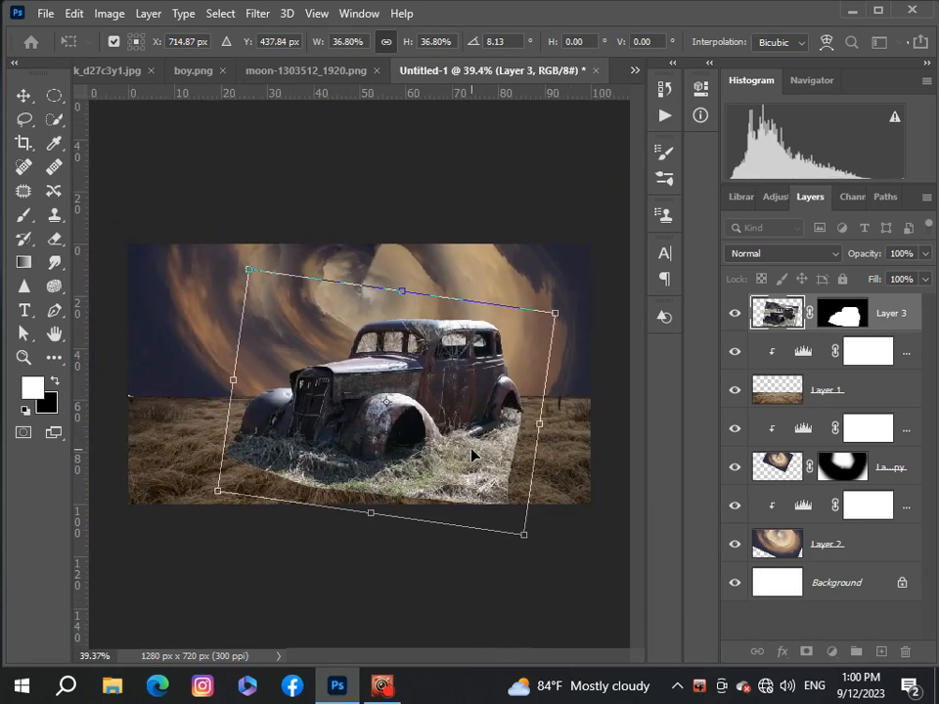
drag(249, 270, 258, 279)
scroll(306, 379, down, 4)
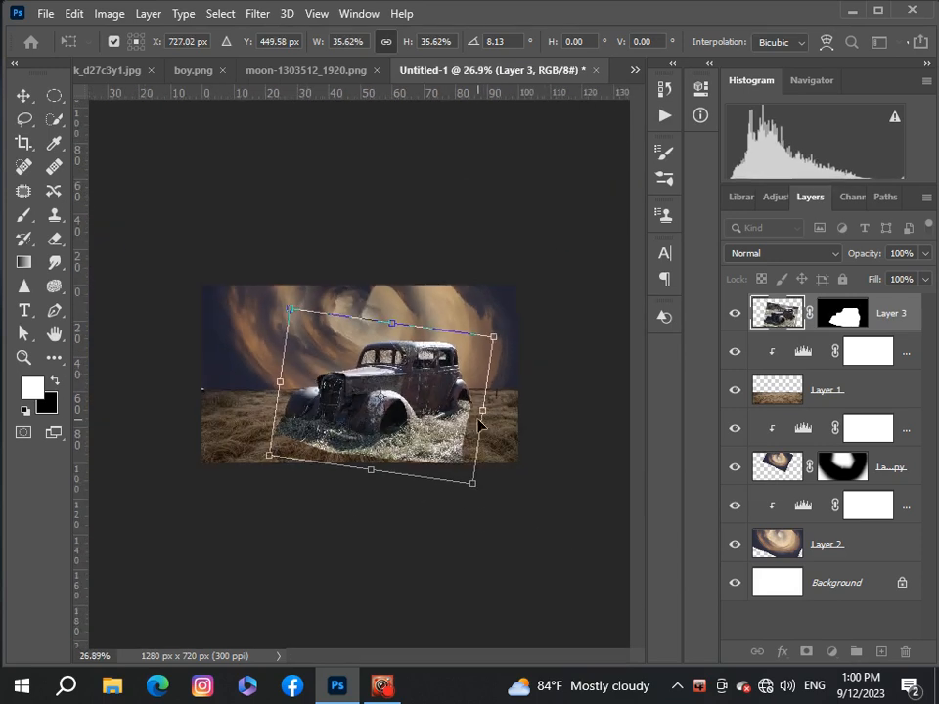
drag(482, 411, 488, 412)
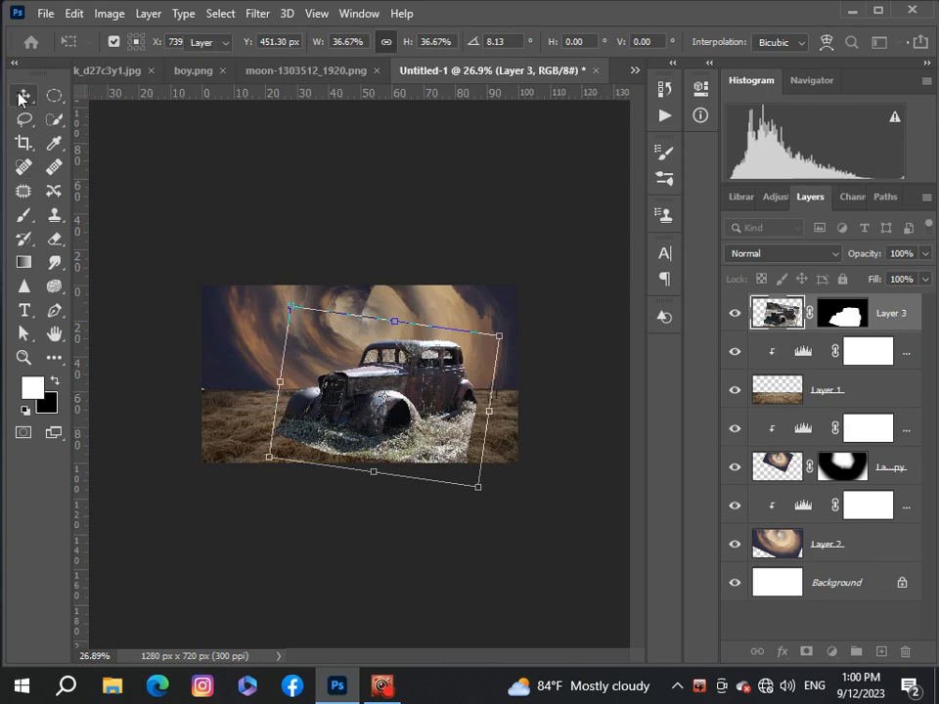
key(Return)
Paint black on the car's mask with a 250 px brush at 100% opacity to hide the bright grass below the car.
scroll(359, 375, up, 1)
click(843, 315)
key(x)
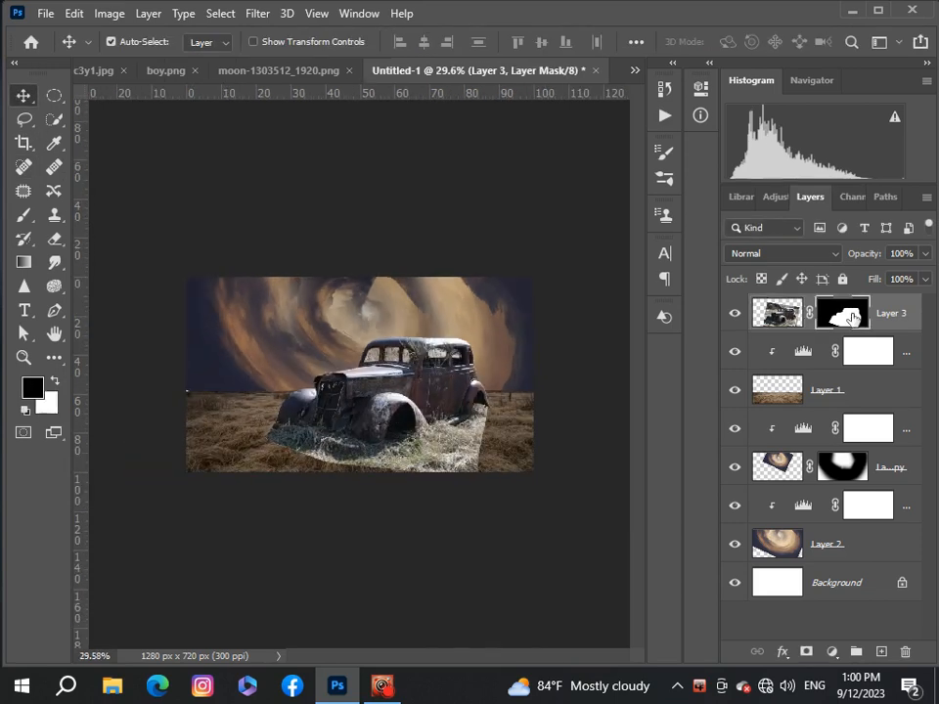
click(21, 216)
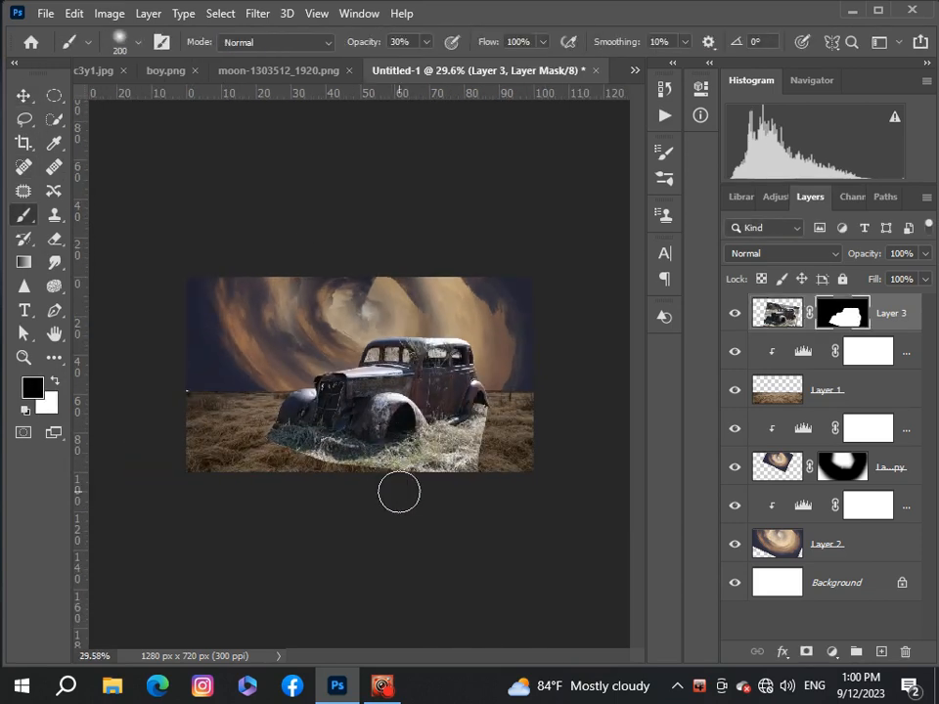
scroll(399, 492, up, 2)
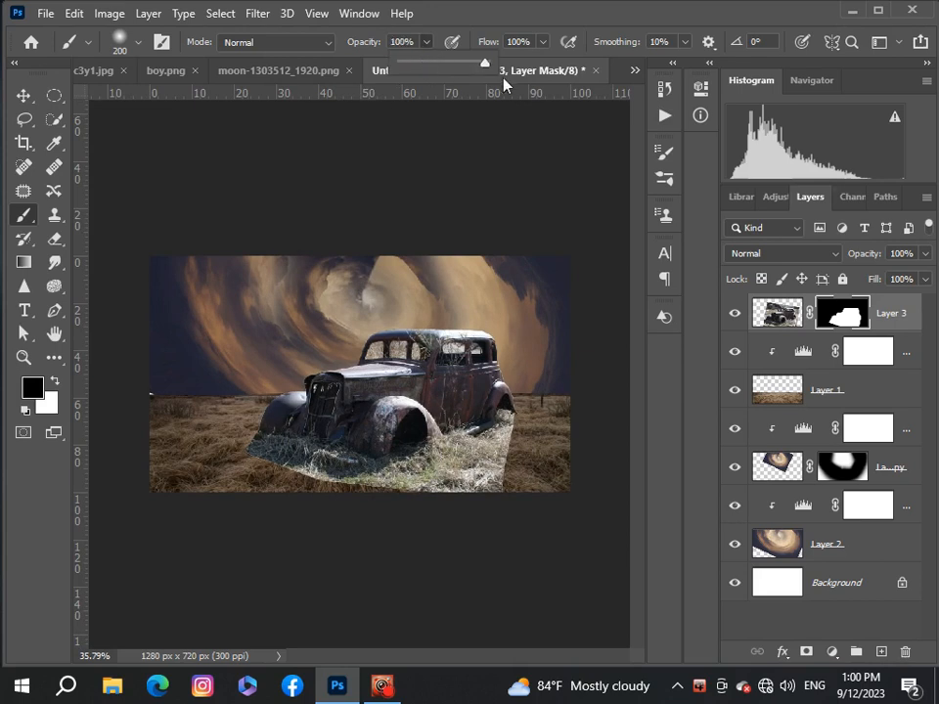
drag(504, 85, 505, 86)
key(bracketright)
key(bracketright)
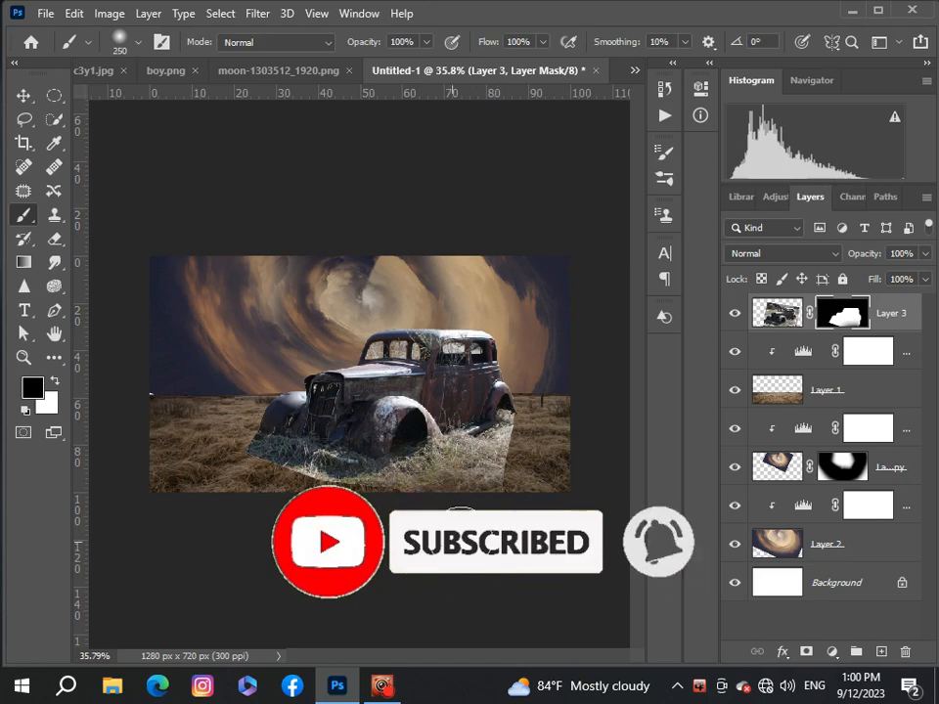
scroll(458, 475, up, 3)
key(bracketleft)
key(bracketleft)
key(bracketleft)
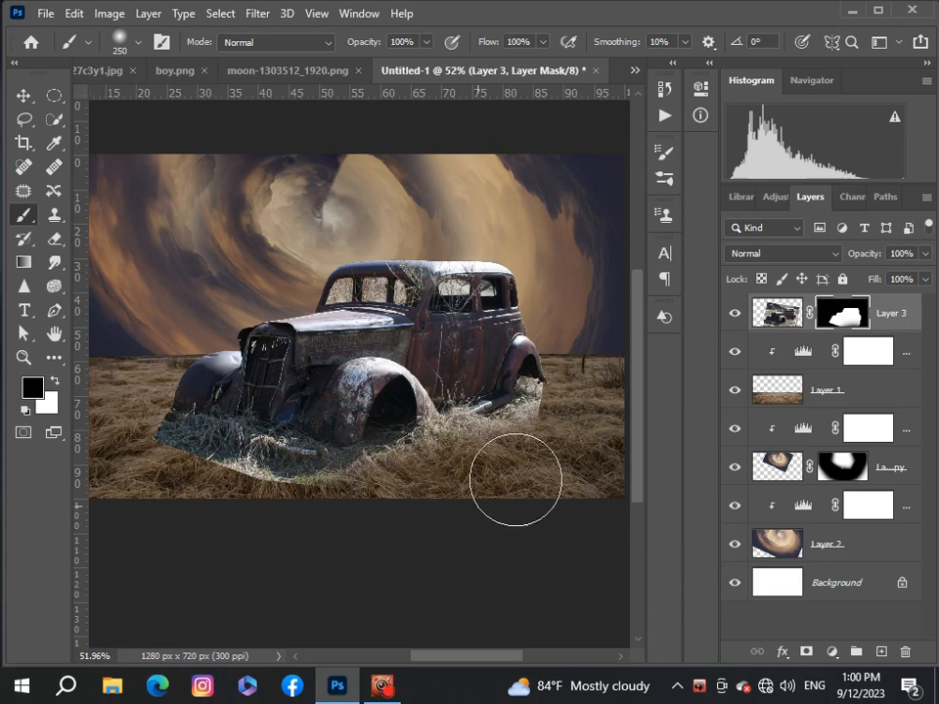
mouse_move(500, 479)
mouse_down()
mouse_move(471, 496)
mouse_move(364, 494)
mouse_move(359, 505)
mouse_move(334, 507)
mouse_move(434, 511)
mouse_move(410, 490)
mouse_move(288, 507)
mouse_move(251, 506)
mouse_move(222, 486)
mouse_move(259, 513)
mouse_move(222, 503)
mouse_up()
Paint black on the car's mask with smaller brushes, down to 50 px, to hide the original grass around the rear wheel arch.
key(bracketleft)
key(bracketleft)
scroll(554, 489, up, 5)
key(bracketleft)
key(bracketleft)
key(bracketleft)
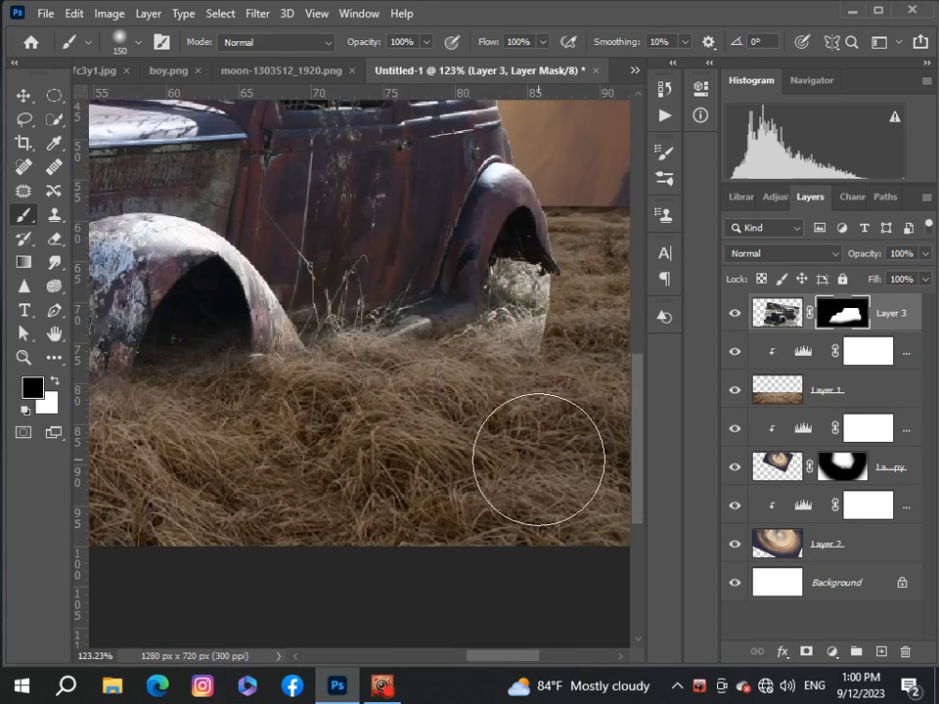
scroll(509, 378, up, 3)
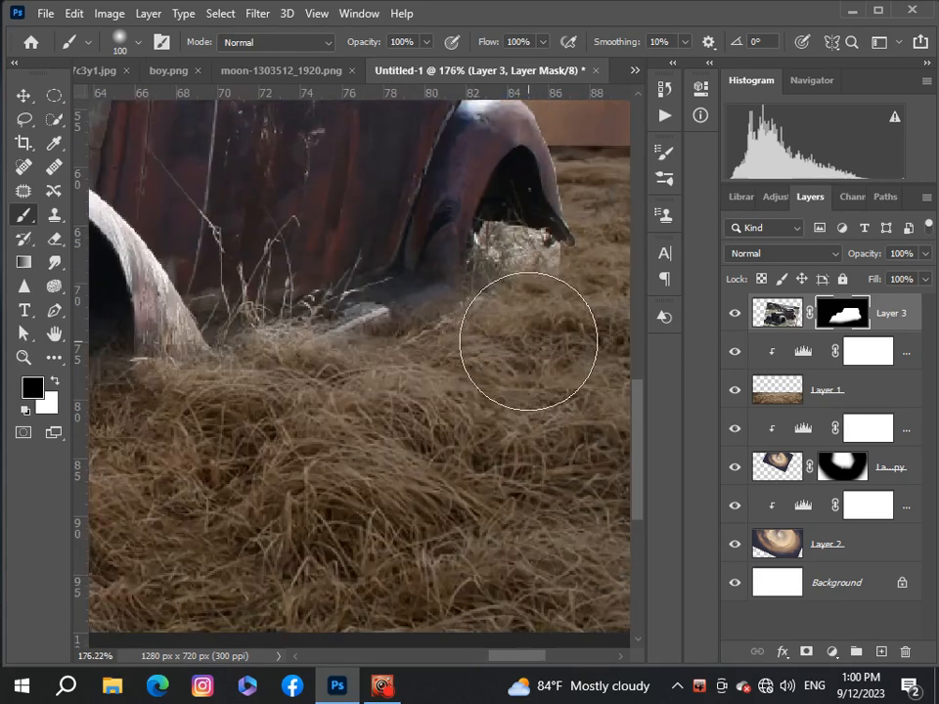
key(bracketleft)
key(bracketleft)
mouse_move(528, 332)
mouse_down()
mouse_move(503, 204)
mouse_move(497, 218)
mouse_up()
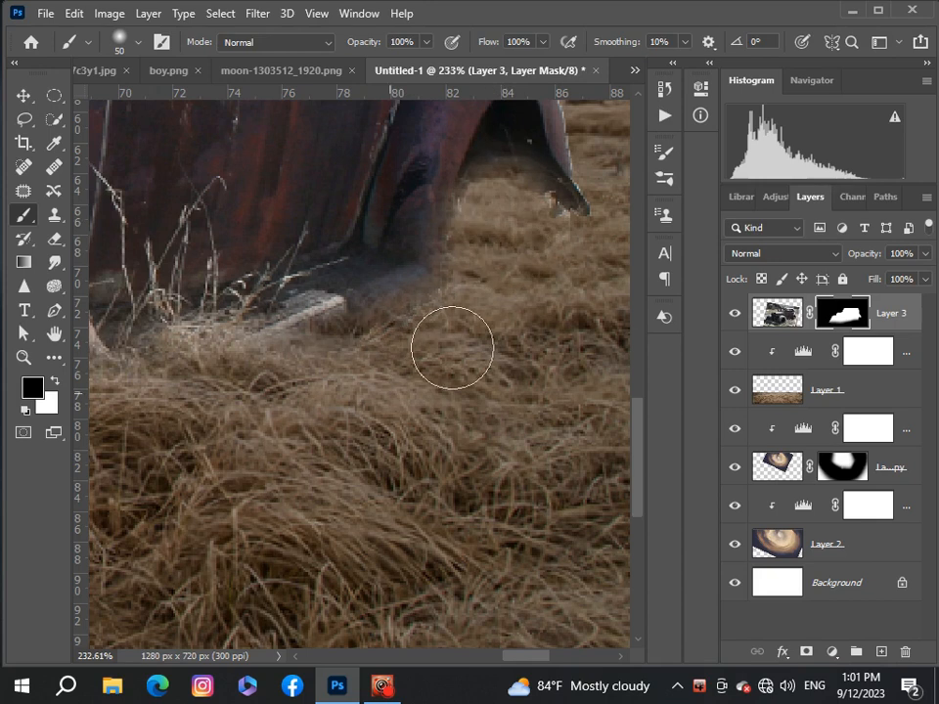
Blend the car's front wheel arch and grille base into the field by painting black on its mask with 80 to 175 px brushes.
scroll(338, 429, down, 6)
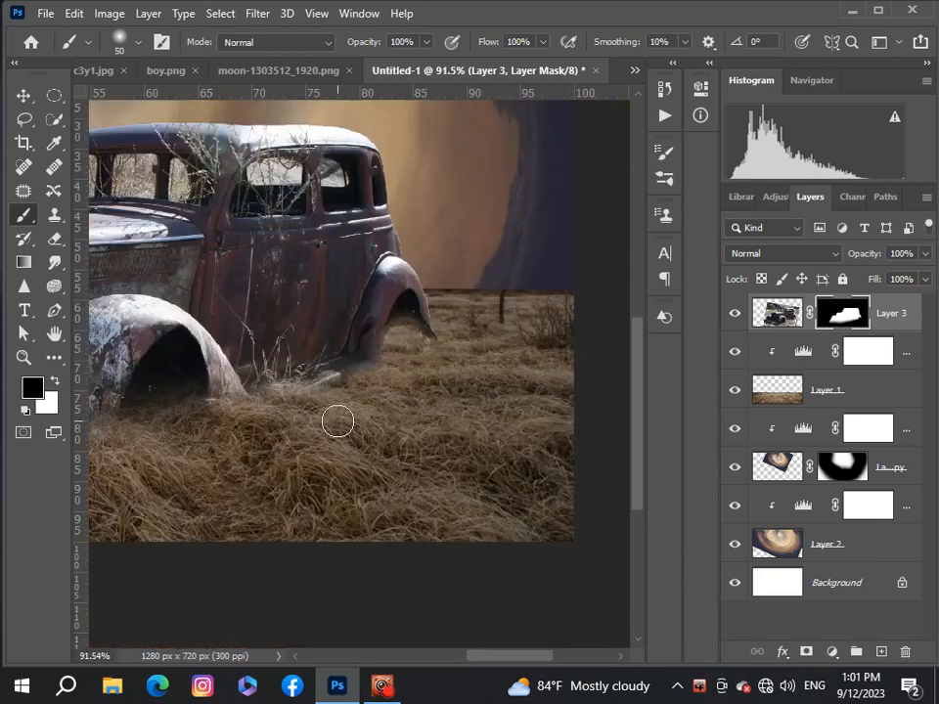
scroll(337, 422, up, 3)
scroll(338, 421, down, 5)
scroll(331, 421, up, 1)
scroll(210, 421, up, 3)
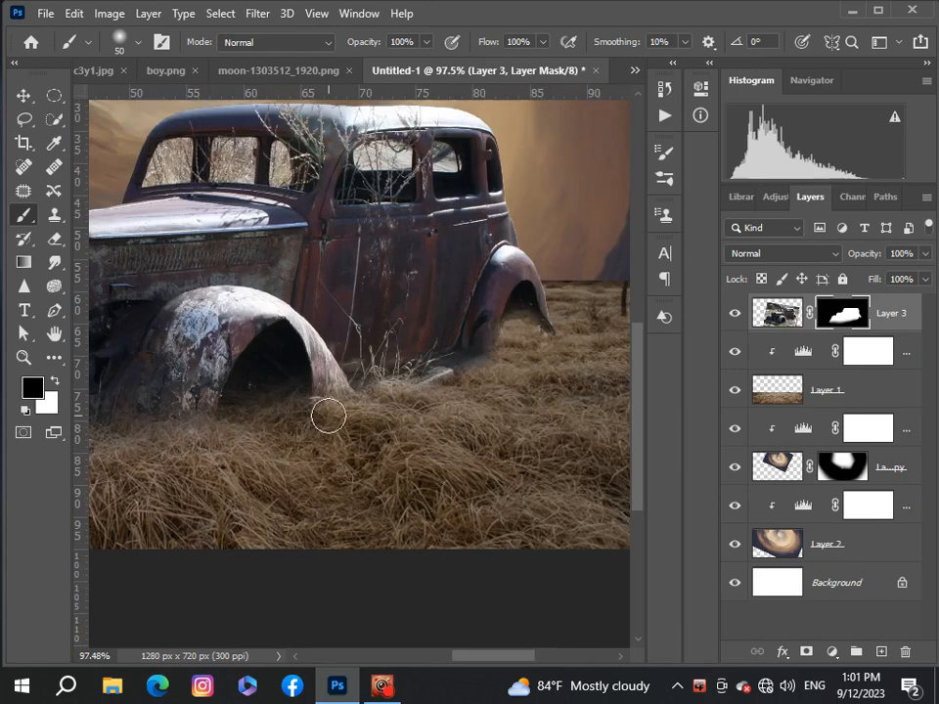
scroll(332, 416, down, 5)
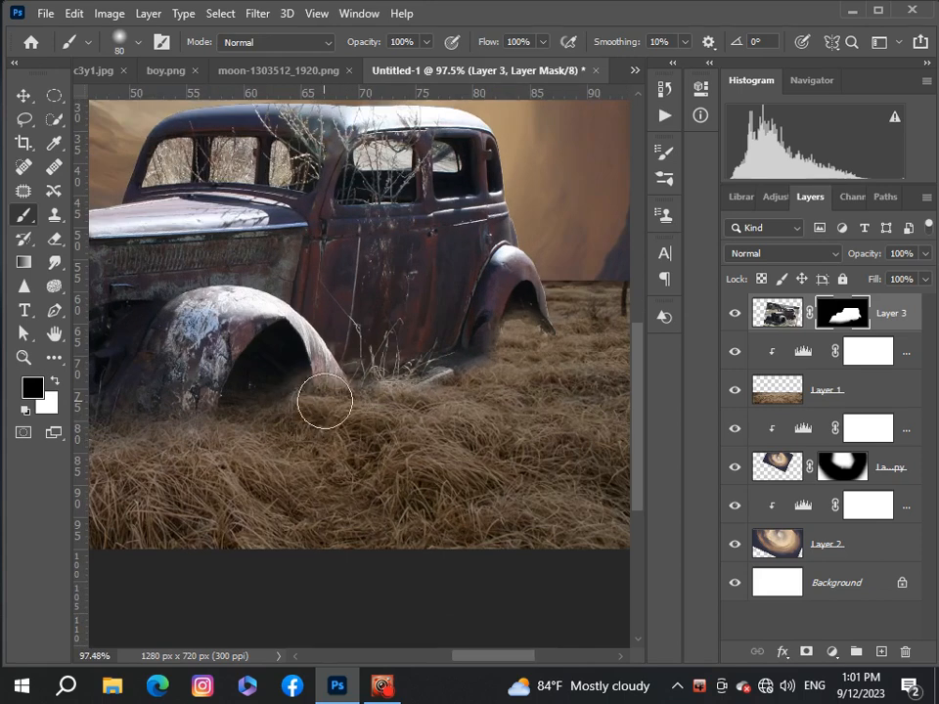
scroll(425, 490, up, 4)
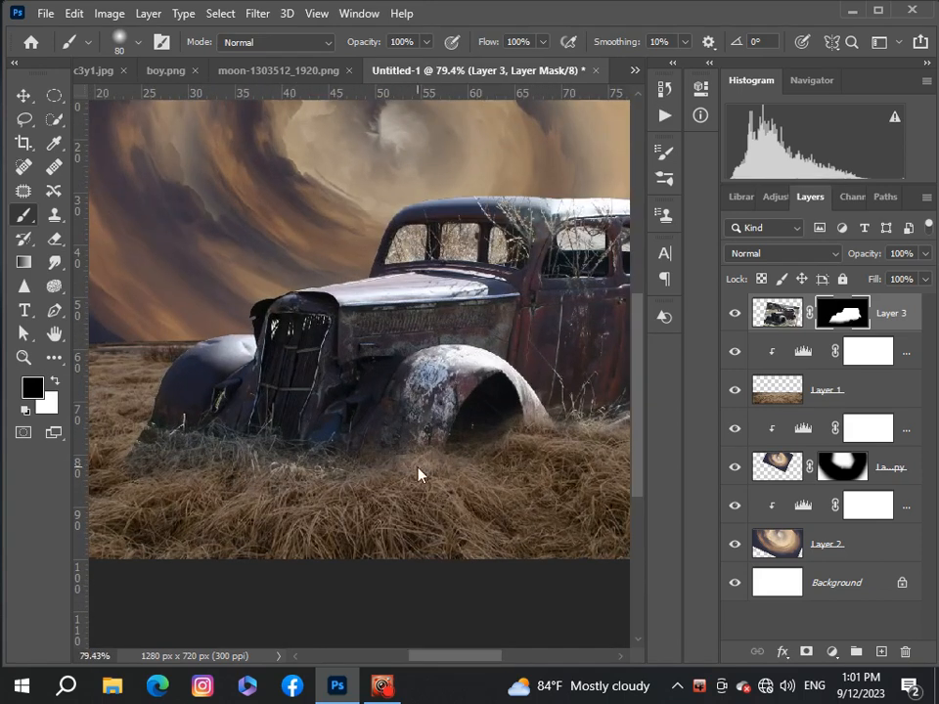
key(bracketright)
scroll(358, 484, down, 3)
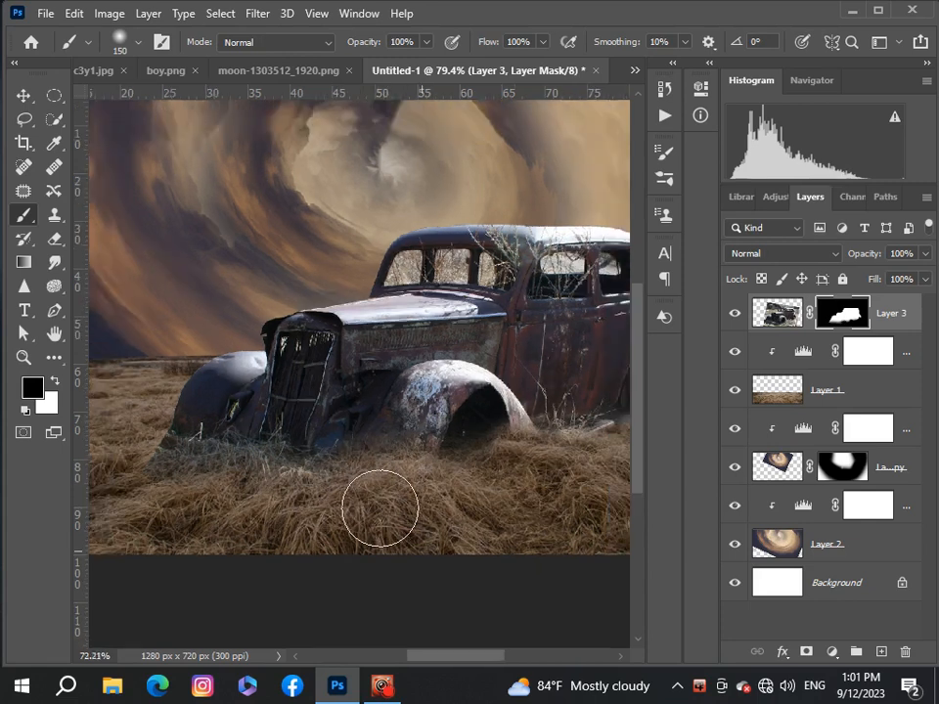
scroll(328, 501, up, 1)
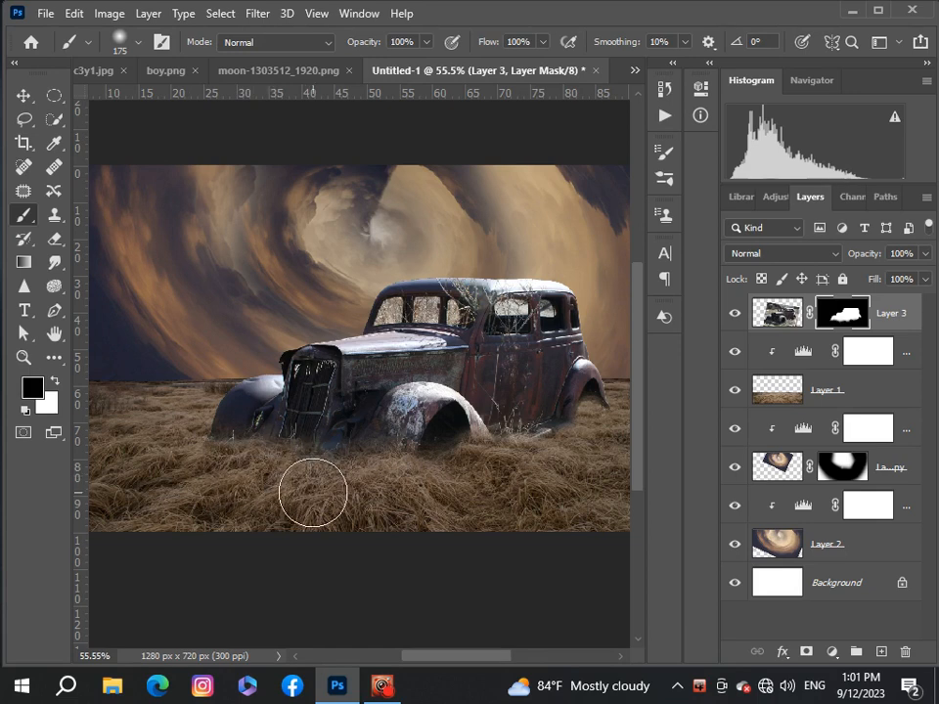
Paint white on the car's mask with a 175 px brush to bring back the area below and behind the rear fender.
scroll(396, 512, down, 3)
scroll(407, 506, up, 1)
scroll(518, 480, up, 3)
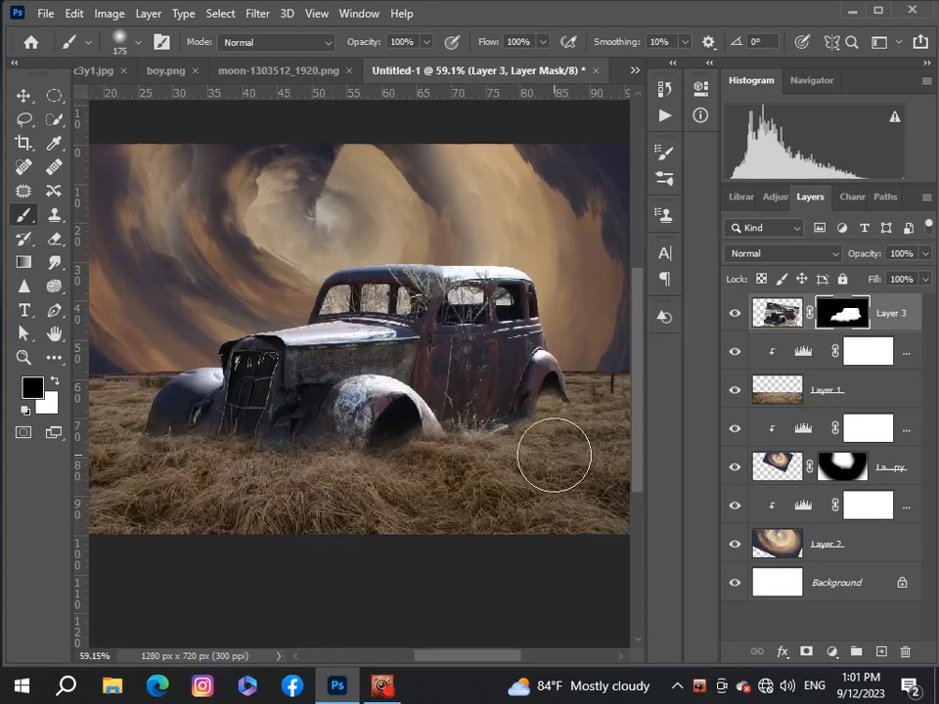
scroll(596, 482, down, 4)
scroll(517, 482, up, 6)
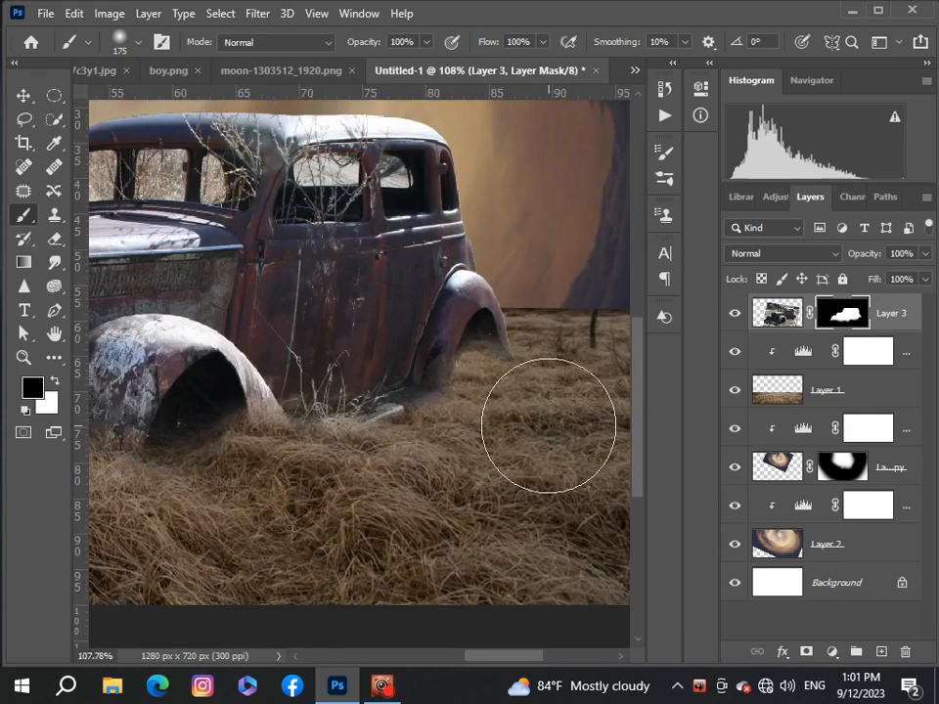
scroll(486, 478, down, 3)
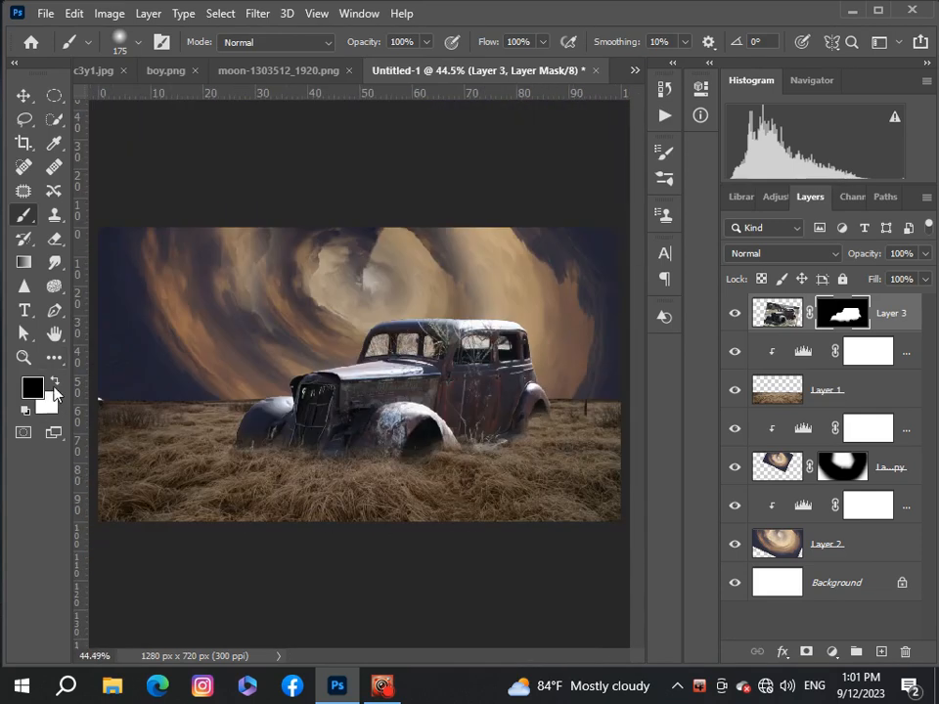
scroll(556, 587, up, 3)
scroll(478, 629, up, 1)
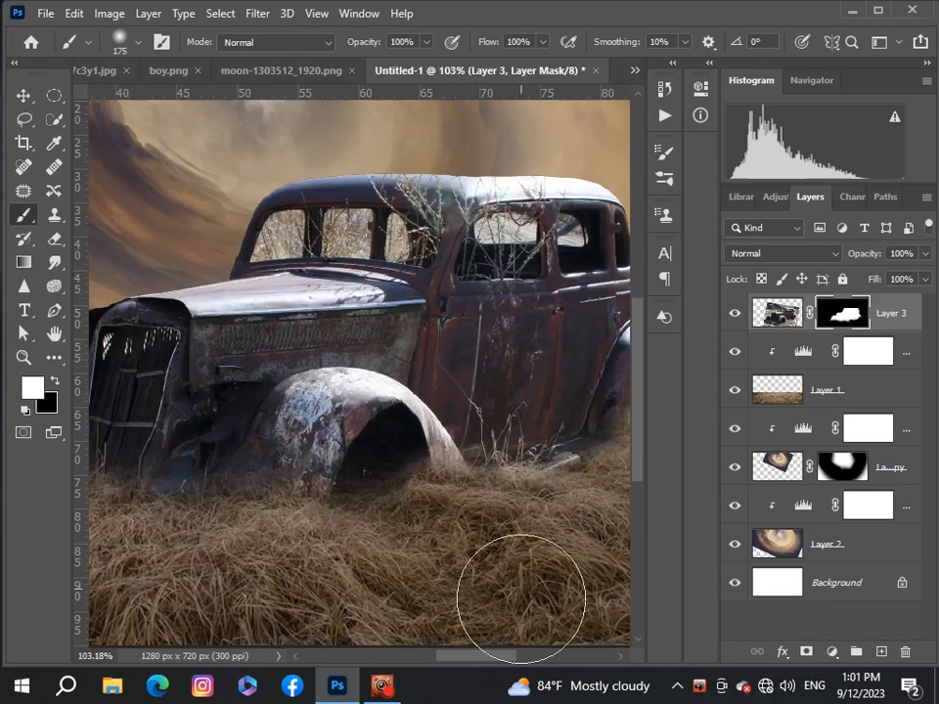
scroll(482, 665, right, 1)
scroll(482, 665, right, 2)
drag(435, 392, 411, 518)
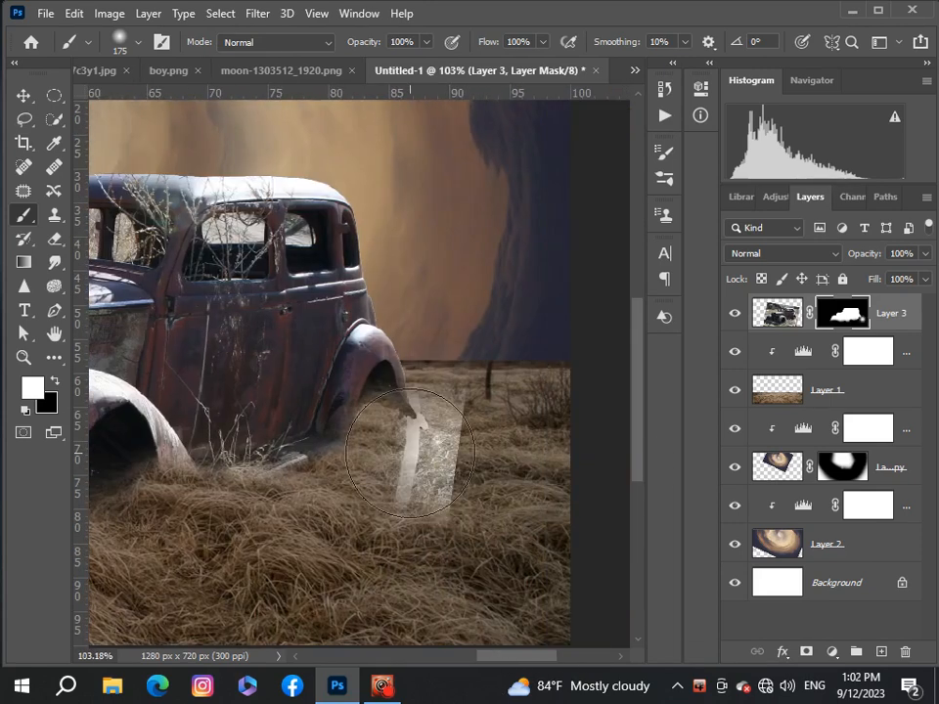
Paint black on the car's mask with a 100 px brush to hide the bright original grass around the rear fender.
click(54, 382)
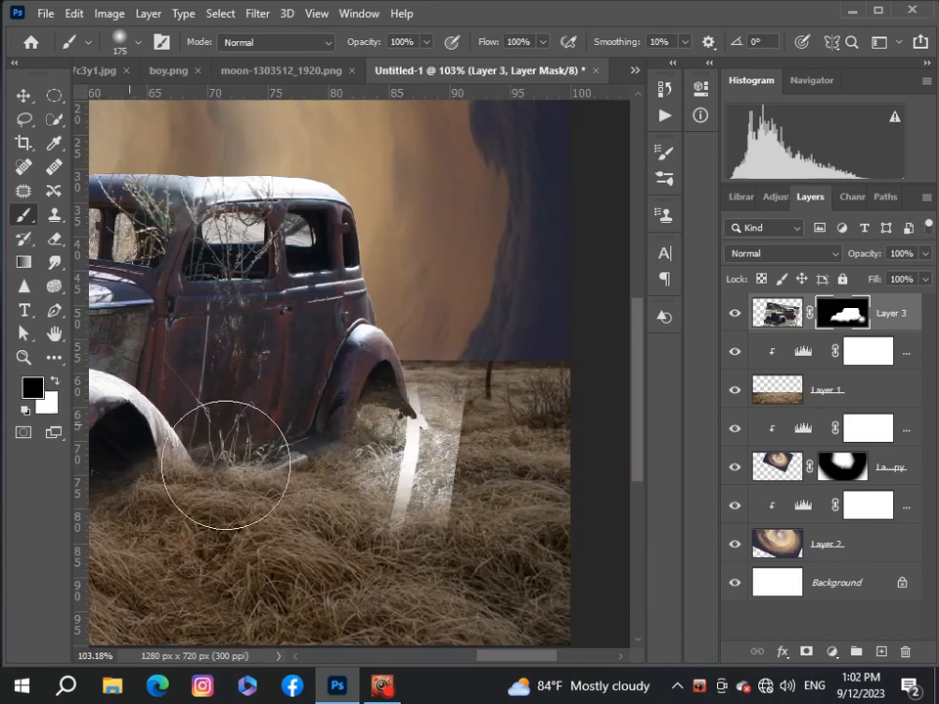
key(bracketleft)
key(bracketleft)
key(bracketleft)
mouse_move(451, 534)
mouse_down()
mouse_move(398, 563)
mouse_move(486, 440)
mouse_move(494, 386)
mouse_move(472, 465)
mouse_move(432, 515)
mouse_move(517, 470)
mouse_up()
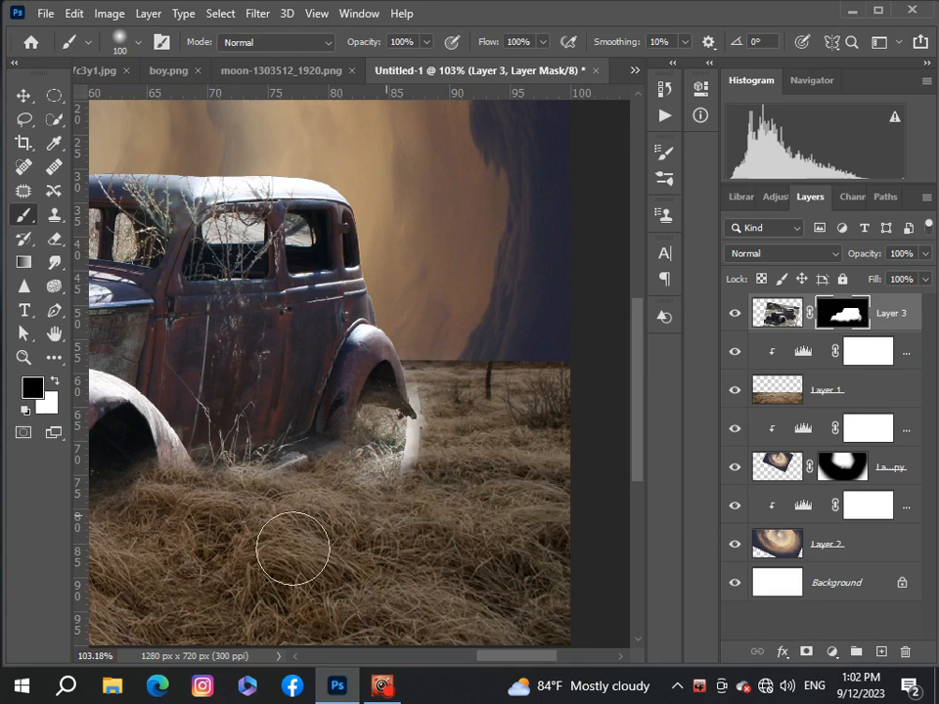
drag(310, 514, 446, 460)
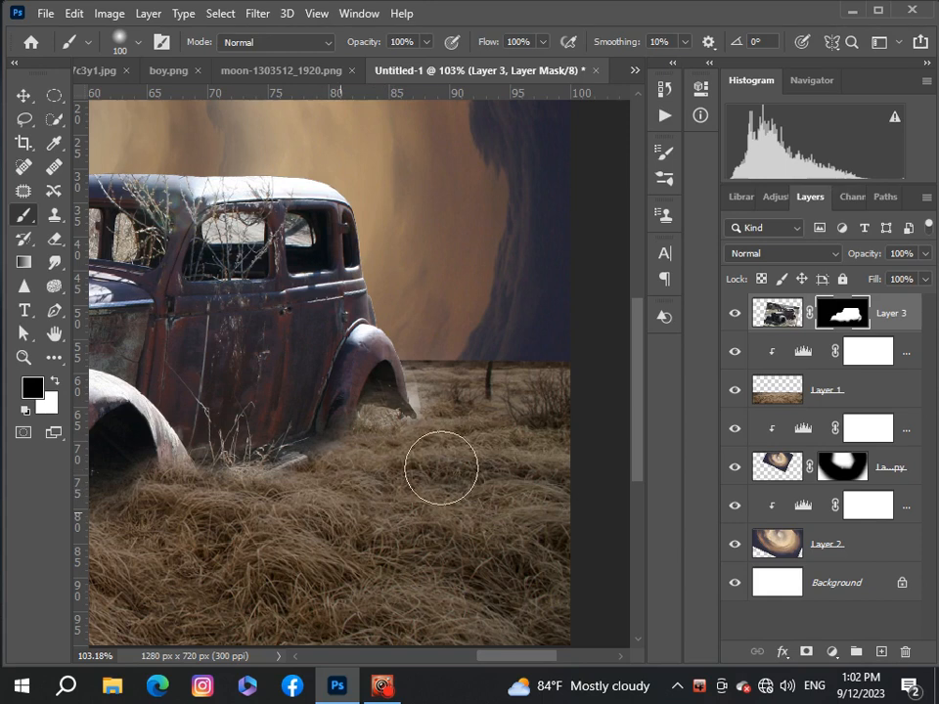
Clean the outer edge of the rear fender by painting black on the car's mask with a 40 px brush.
scroll(487, 480, down, 4)
scroll(603, 401, up, 2)
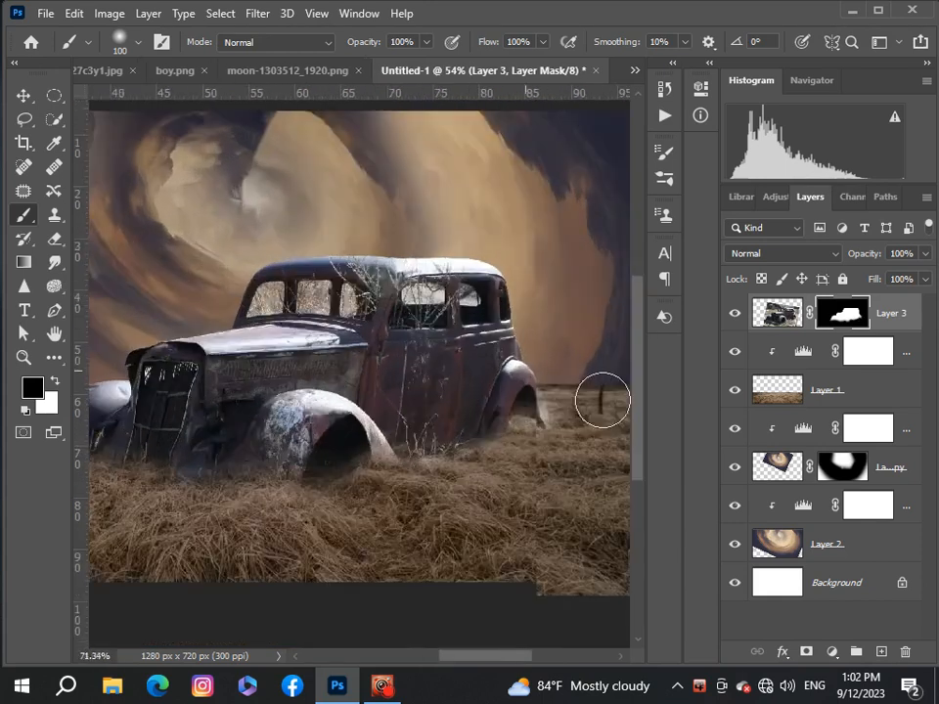
scroll(602, 401, up, 4)
key(bracketleft)
key(bracketleft)
key(bracketleft)
key(bracketleft)
key(bracketleft)
key(bracketleft)
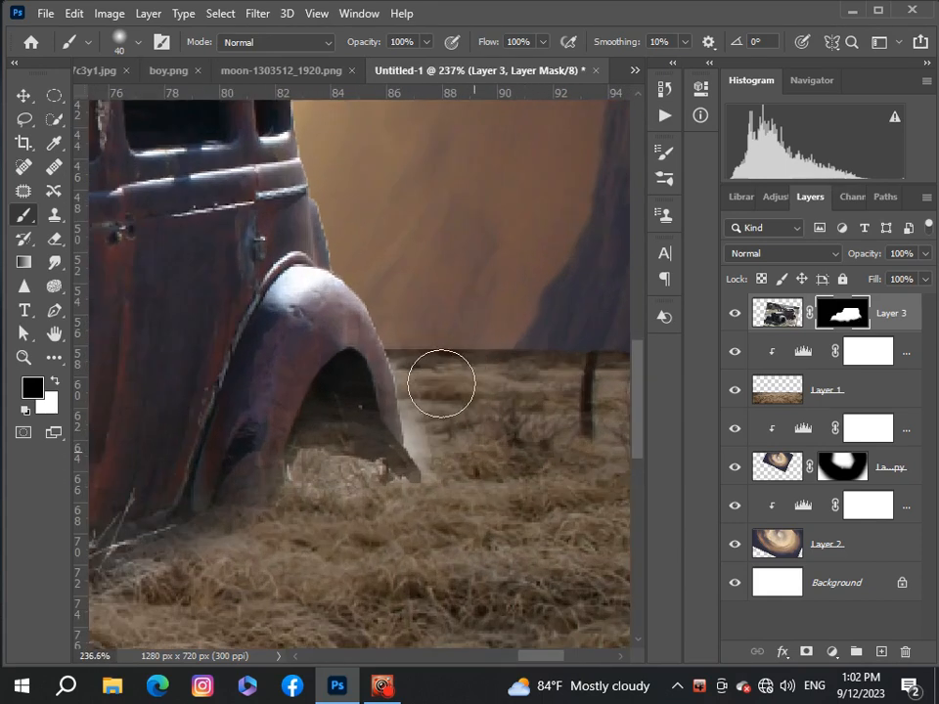
mouse_move(441, 382)
mouse_down()
mouse_move(451, 479)
mouse_move(435, 404)
mouse_move(441, 438)
mouse_up()
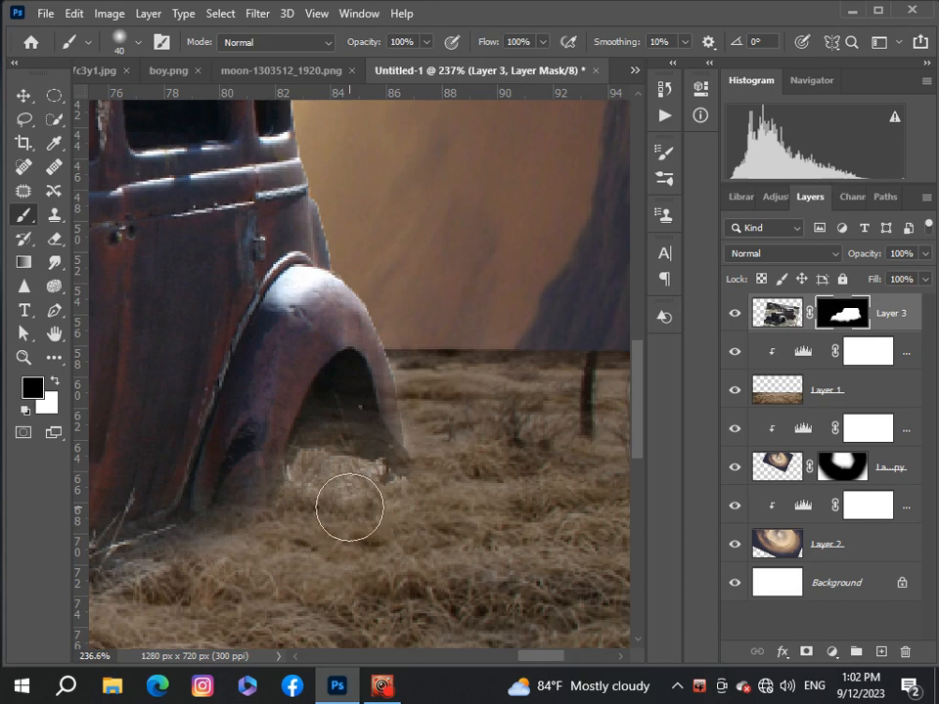
Add a layer mask to the grass field layer.
scroll(346, 551, down, 6)
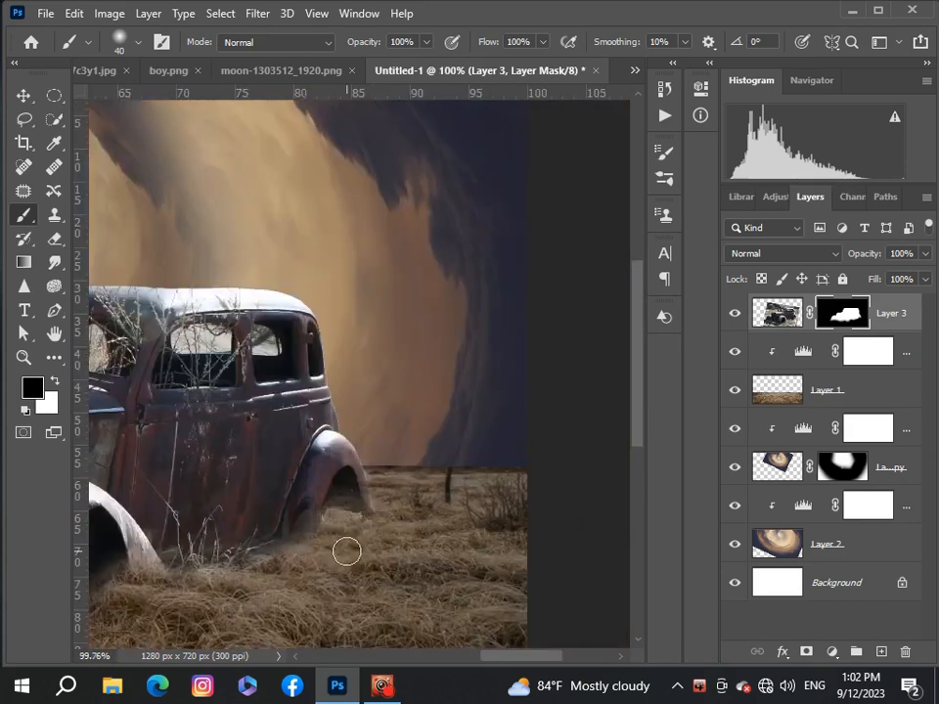
scroll(345, 552, up, 1)
scroll(344, 551, down, 1)
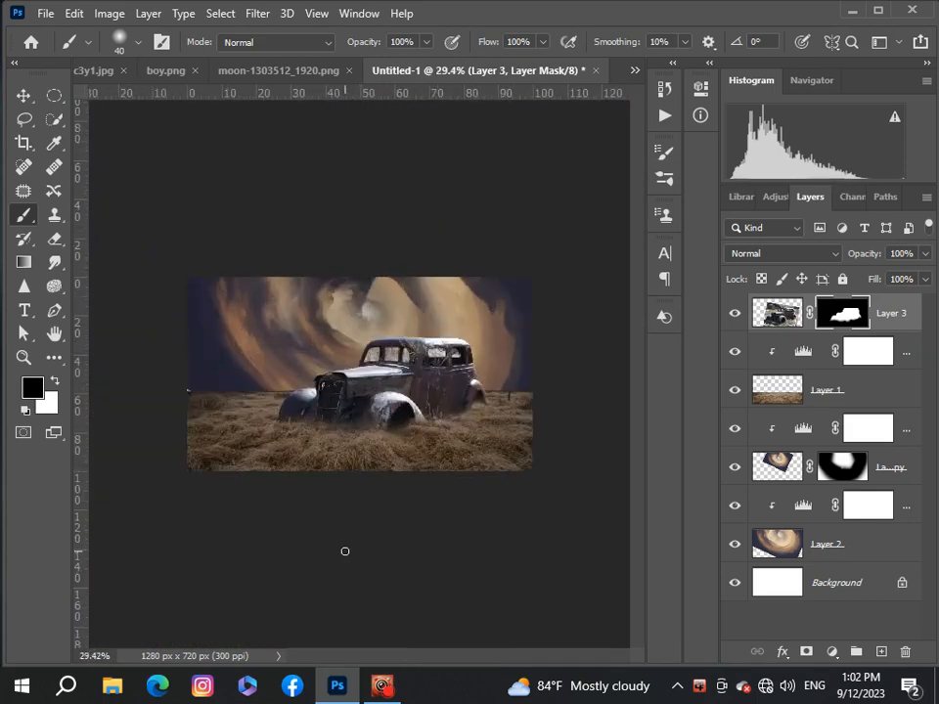
scroll(344, 552, up, 3)
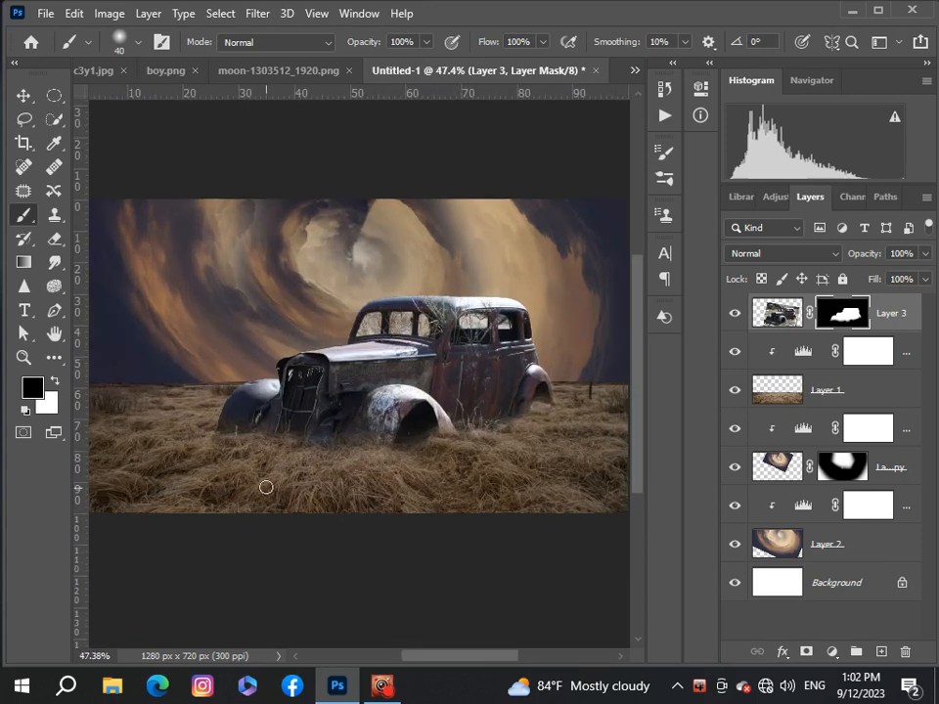
scroll(266, 487, up, 1)
scroll(266, 487, down, 1)
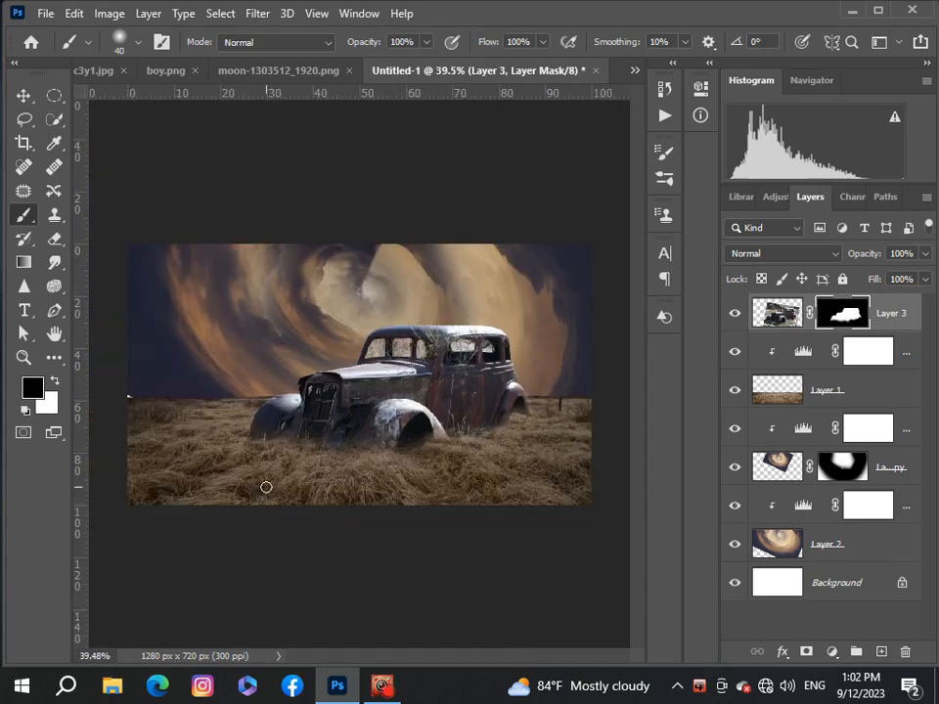
click(780, 403)
click(807, 650)
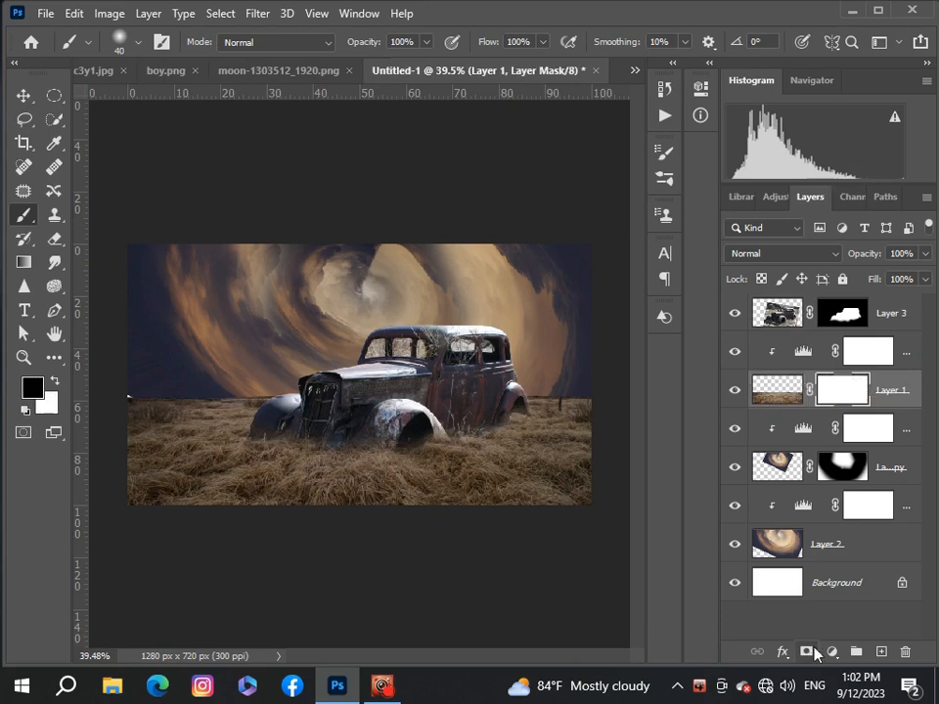
Transform the lower sky layer so it extends slightly past the canvas's left edge and covers the white gap at the horizon.
scroll(172, 392, up, 1)
scroll(287, 445, up, 3)
drag(426, 660, 387, 666)
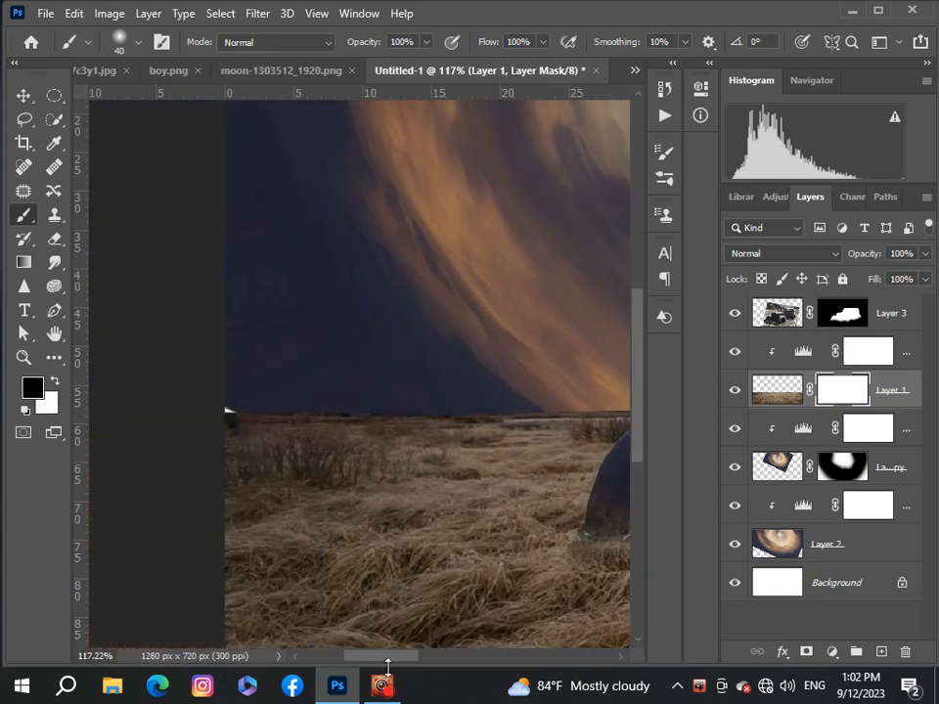
scroll(88, 279, down, 1)
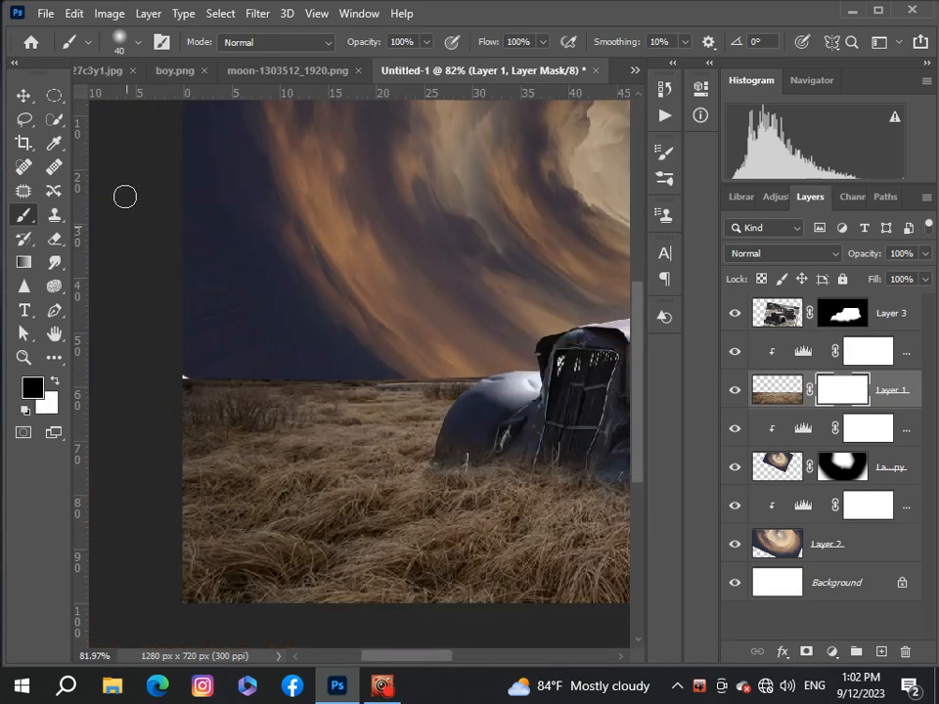
key(v)
click(321, 325)
key(ctrl+t)
scroll(274, 357, down, 2)
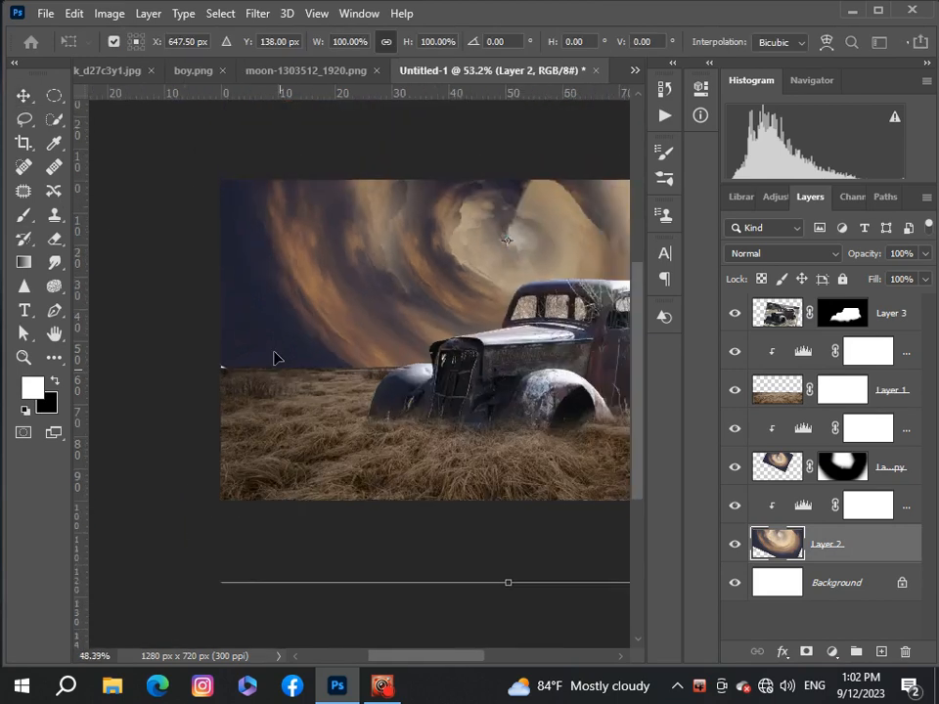
scroll(181, 399, down, 2)
drag(160, 329, 156, 327)
key(Return)
Paint black on the grass layer's mask along the horizon left of the car with a 20 px brush.
scroll(255, 336, up, 4)
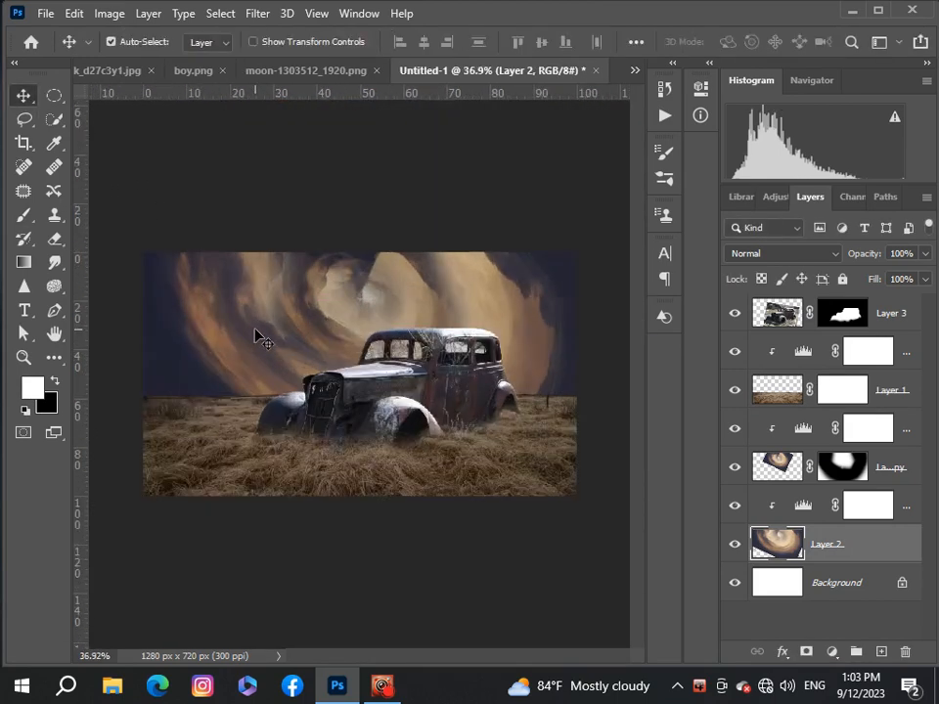
drag(432, 662, 392, 662)
scroll(296, 466, up, 3)
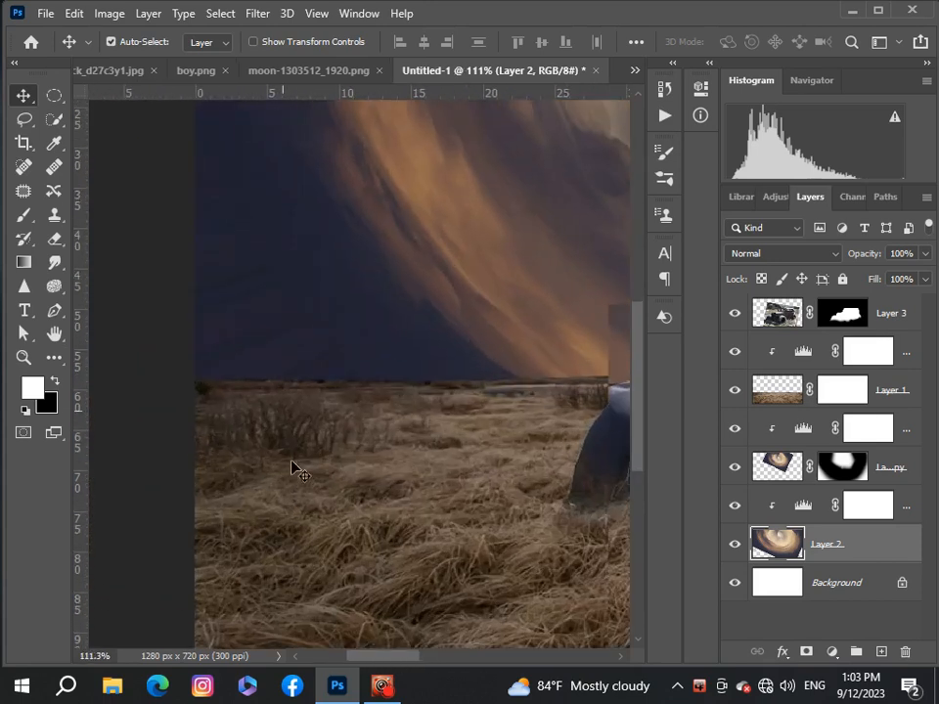
click(839, 390)
click(22, 216)
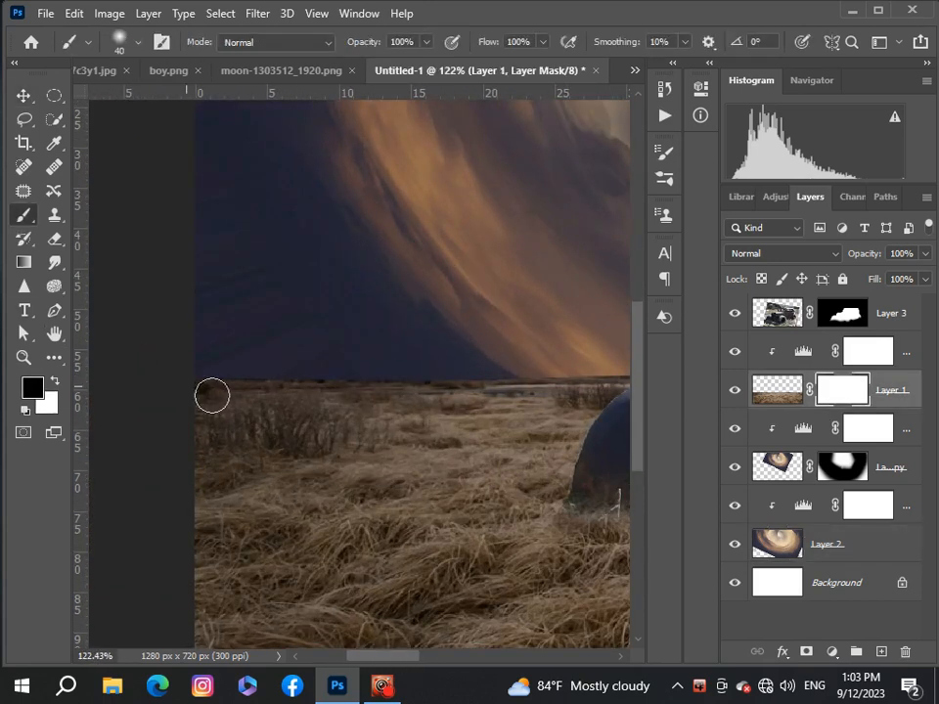
scroll(210, 395, up, 4)
key(bracketleft)
key(bracketleft)
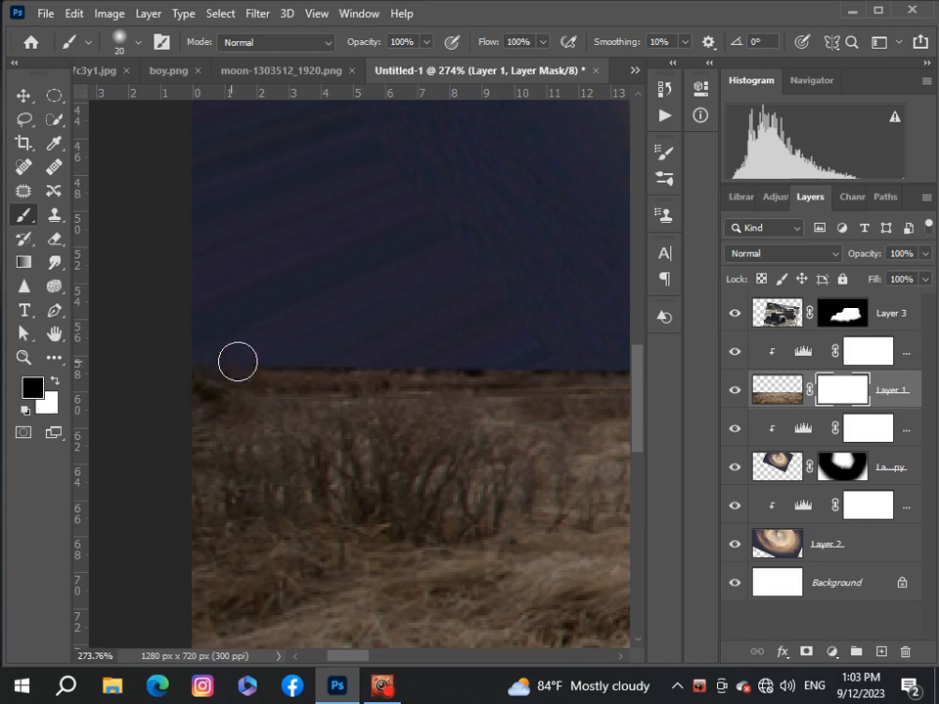
scroll(218, 363, down, 6)
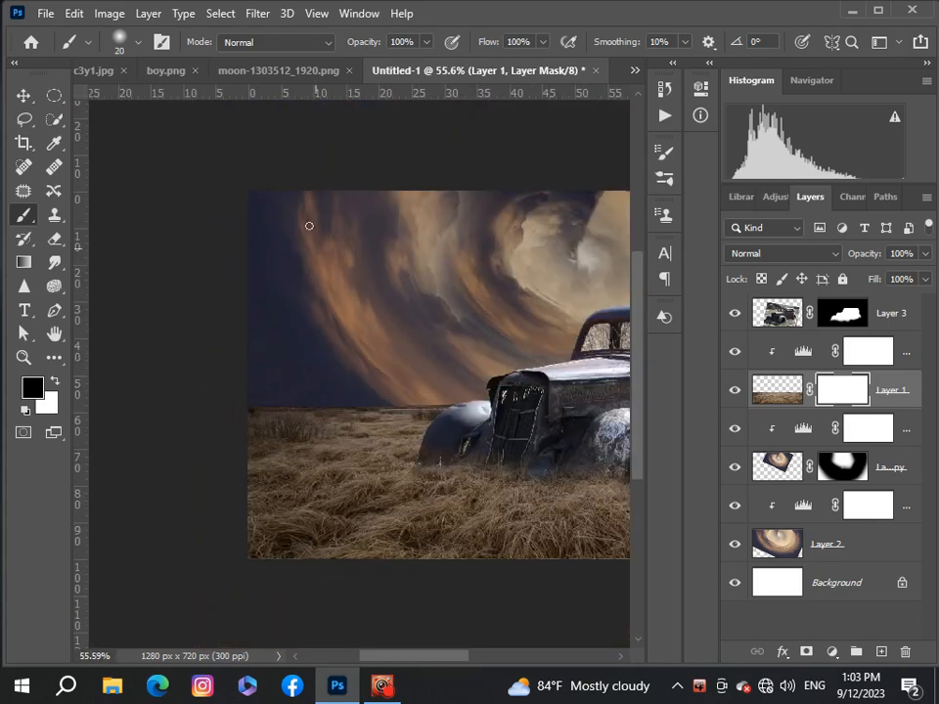
click(409, 406)
Soften the horizon right of the car by painting black on the grass layer's mask with a 20 px brush at 36% opacity.
scroll(418, 403, down, 3)
scroll(450, 442, up, 5)
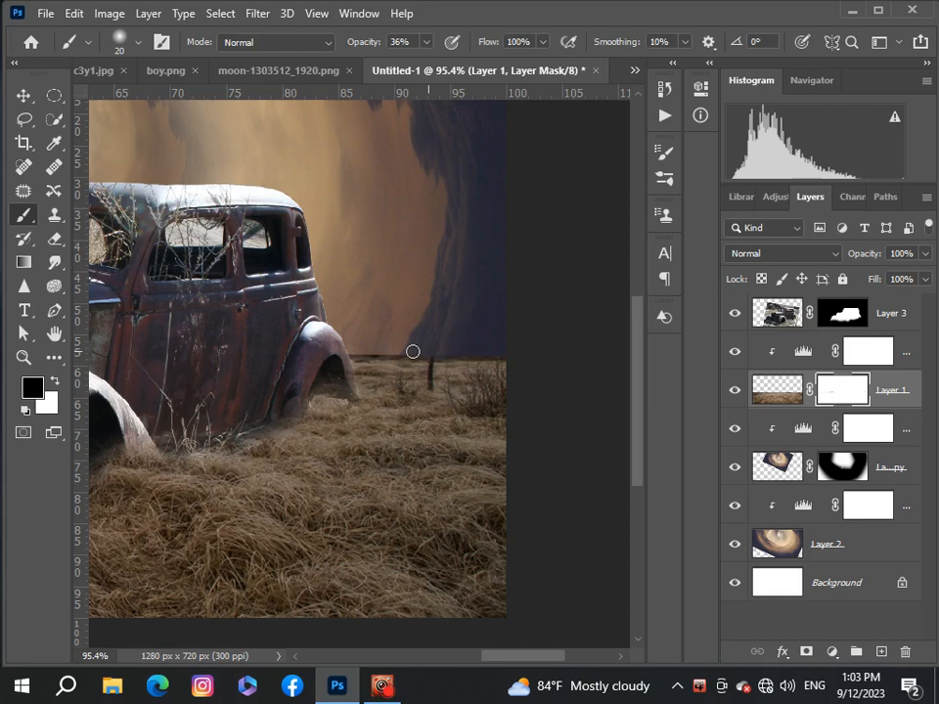
scroll(375, 353, down, 5)
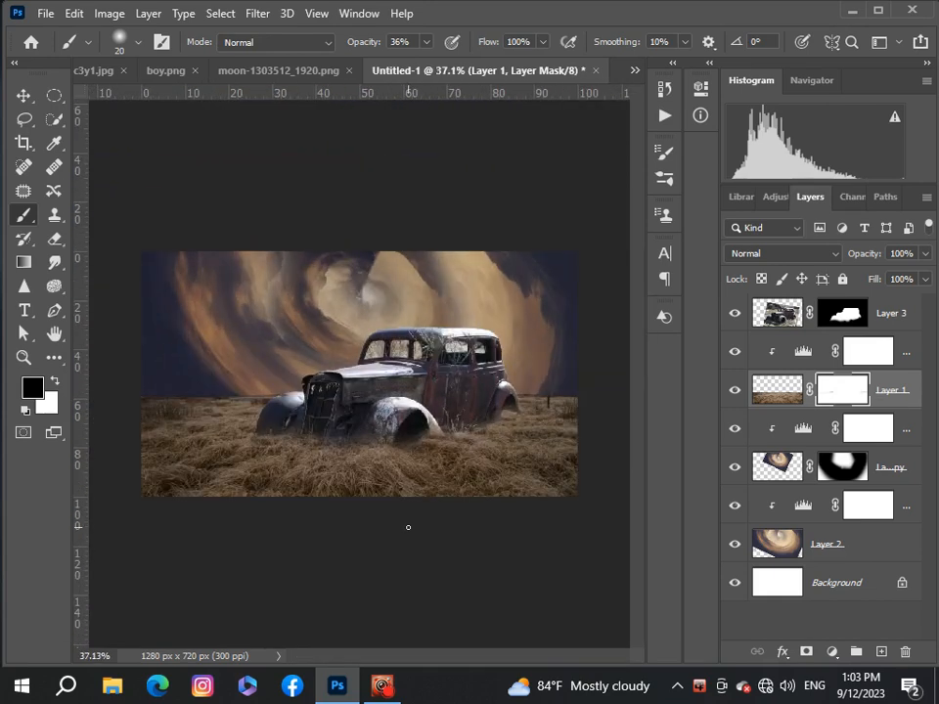
scroll(266, 356, up, 4)
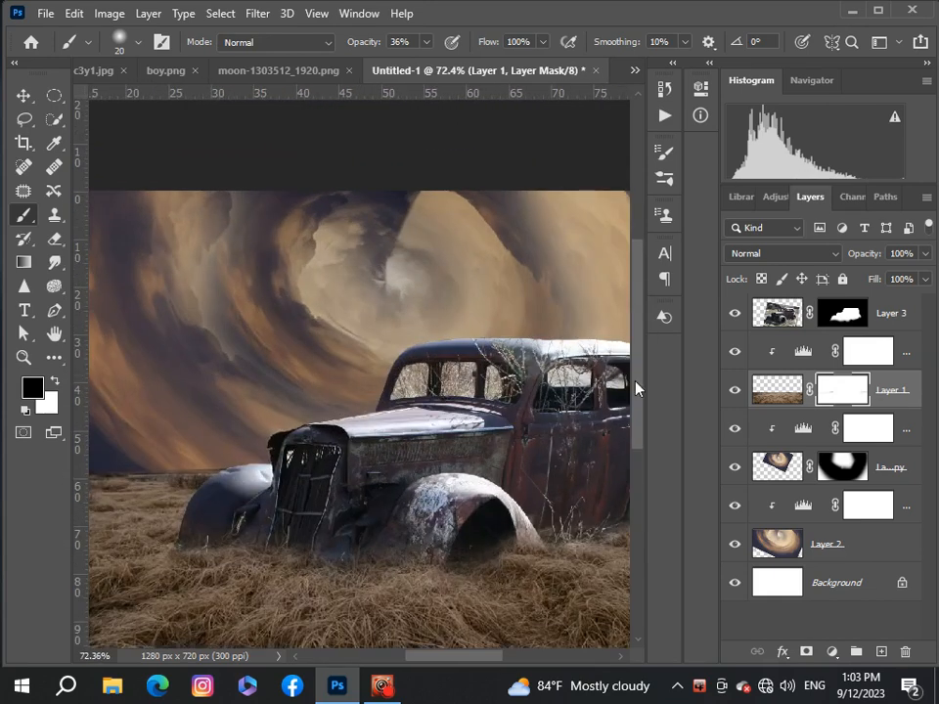
scroll(634, 381, up, 1)
scroll(424, 442, down, 5)
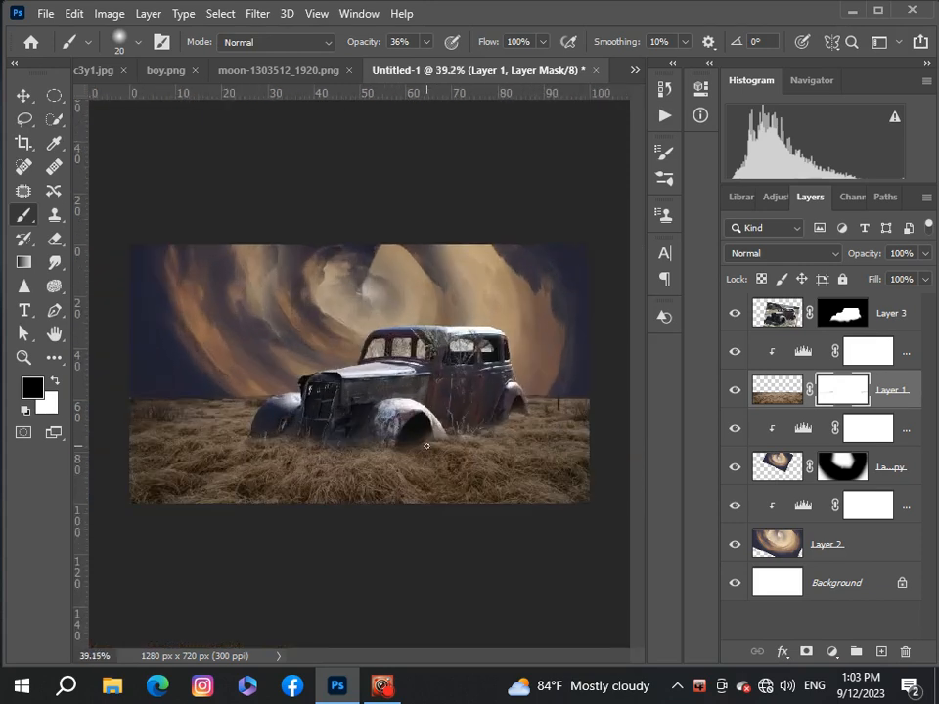
Copy the boy from boy.png and return to the Untitled-1 composite with the car layer selected.
click(885, 320)
key(v)
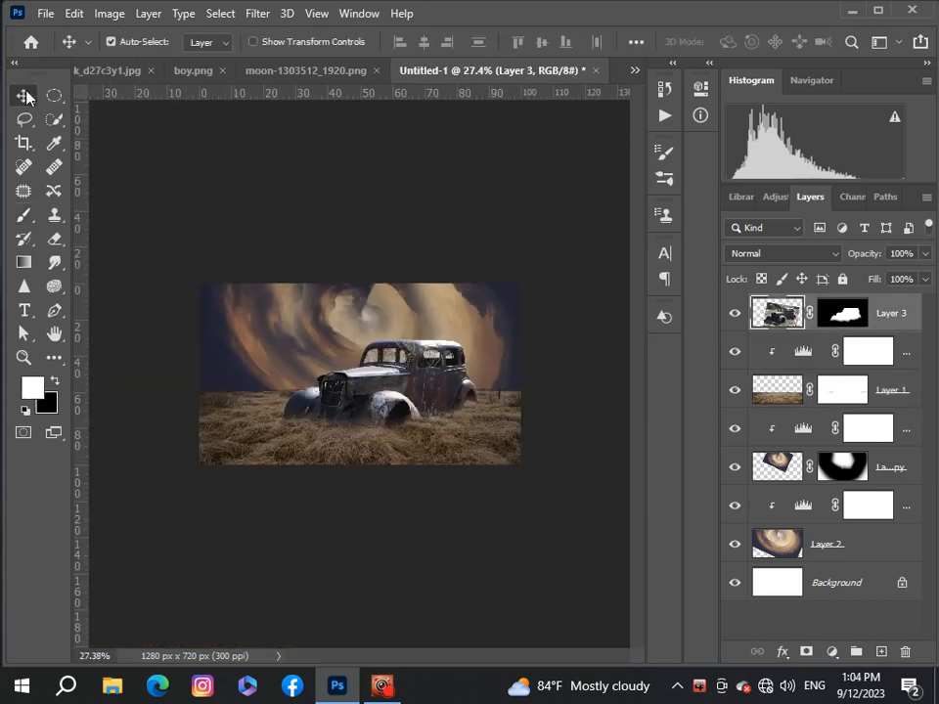
scroll(442, 306, up, 2)
click(635, 71)
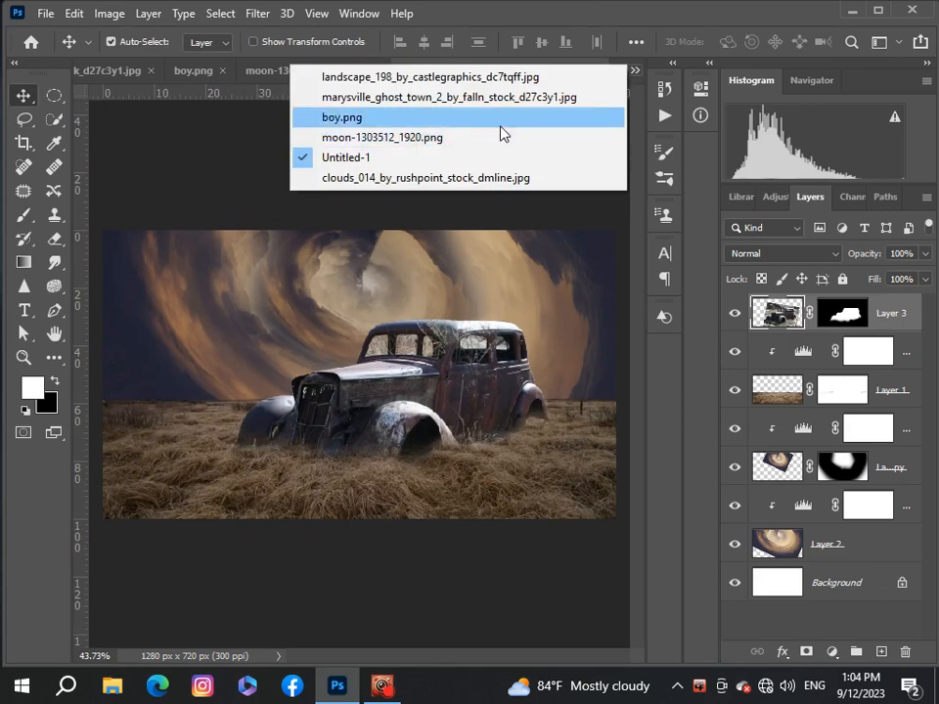
click(504, 119)
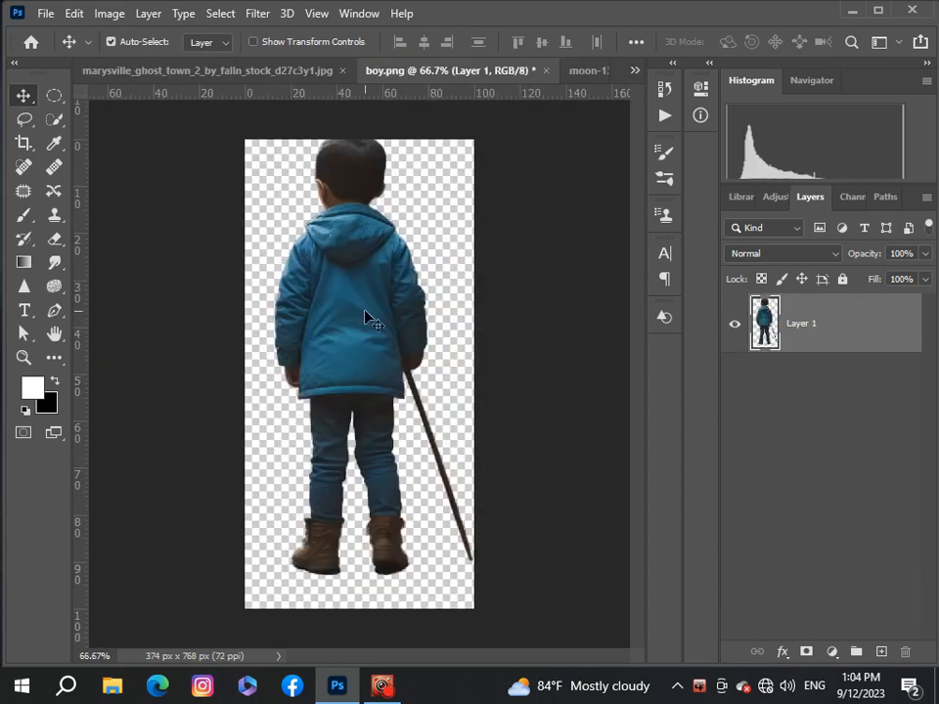
click(635, 71)
click(461, 158)
scroll(364, 322, up, 1)
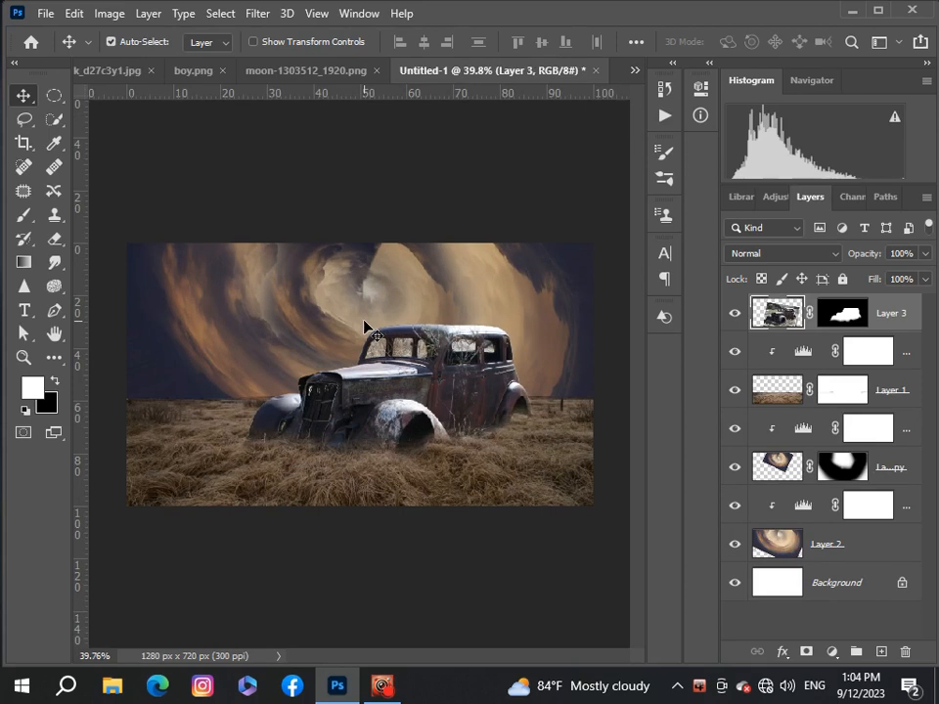
click(890, 356)
click(902, 322)
click(898, 383)
key(ctrl+v)
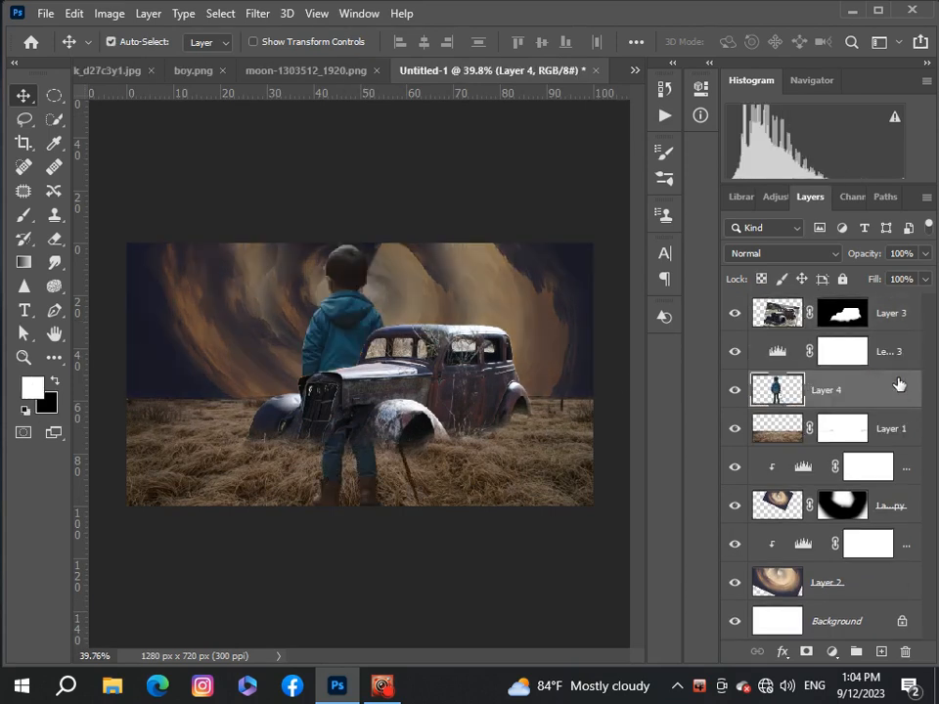
key(ctrl+z)
Paste the copied boy into the composite and place his layer directly beneath the car layer.
click(914, 300)
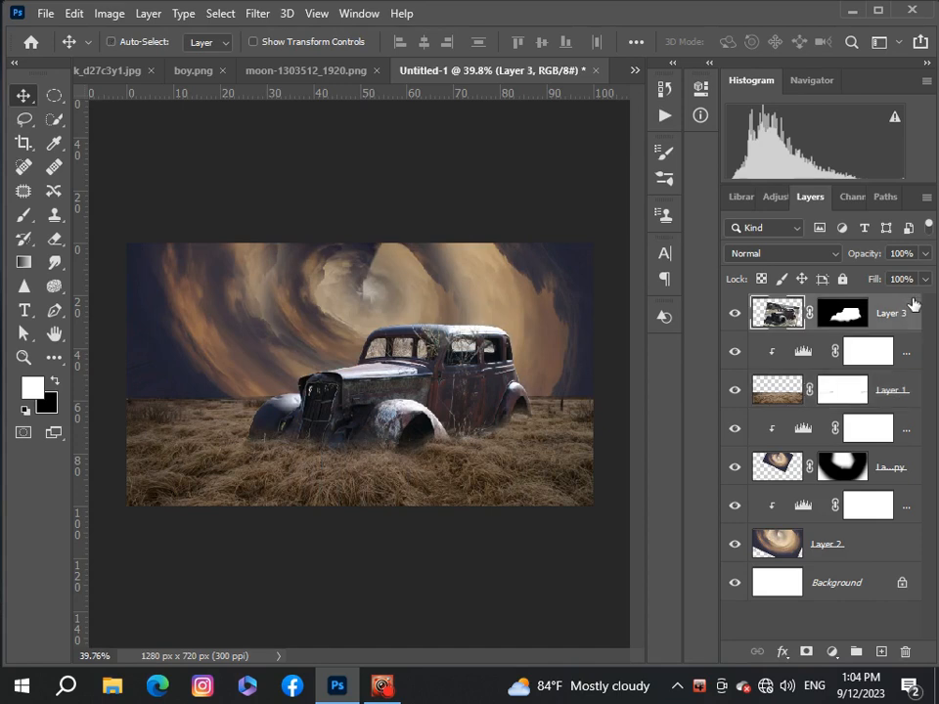
key(ctrl+v)
drag(887, 313, 887, 370)
Scale the boy to about 41% width and 40% height and position him behind the front end of the car's hood.
key(ctrl+t)
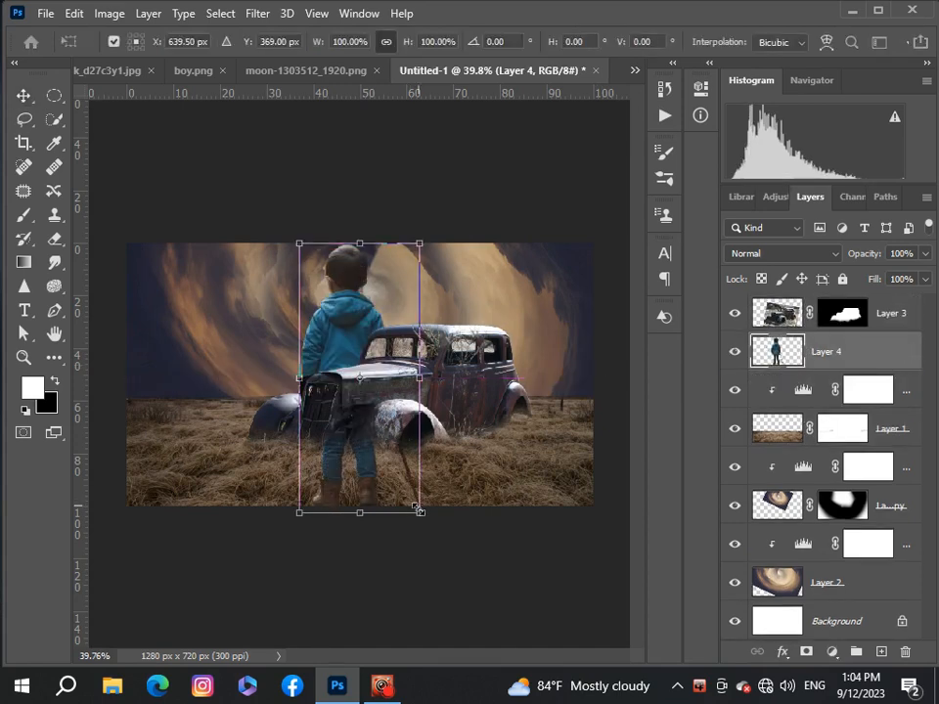
drag(416, 509, 367, 392)
drag(296, 238, 317, 282)
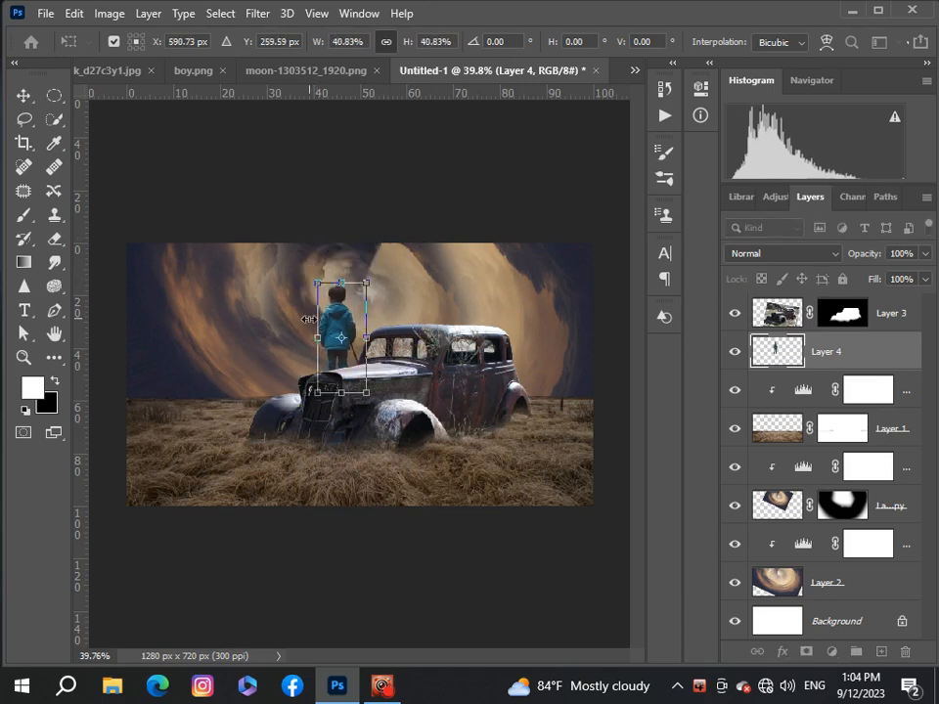
scroll(327, 329, up, 4)
drag(338, 336, 321, 366)
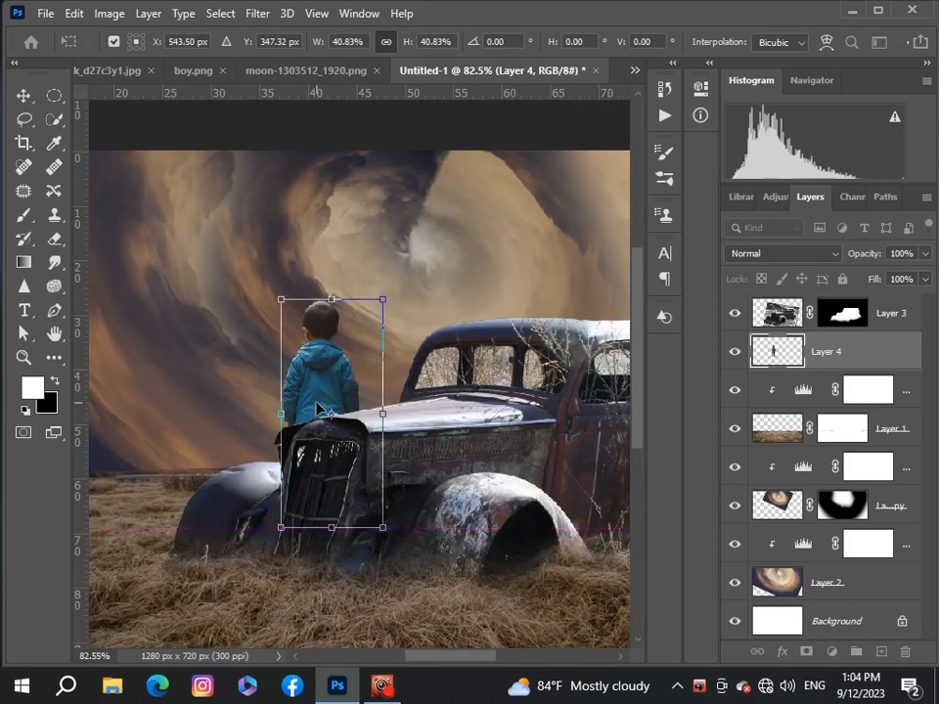
scroll(316, 407, down, 4)
drag(300, 321, 302, 324)
scroll(320, 332, up, 5)
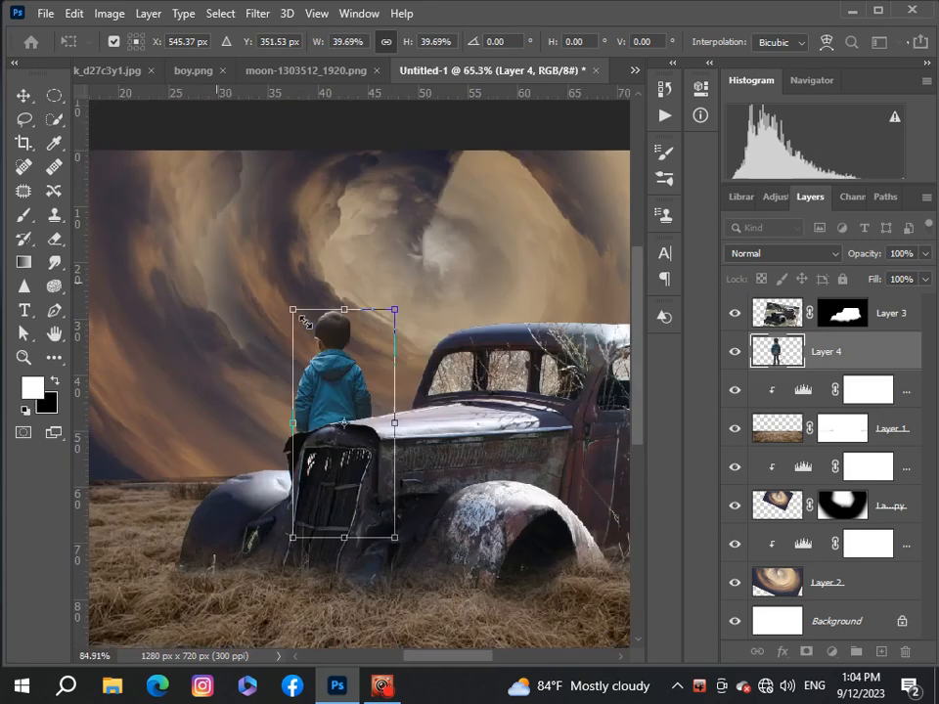
drag(397, 432, 402, 433)
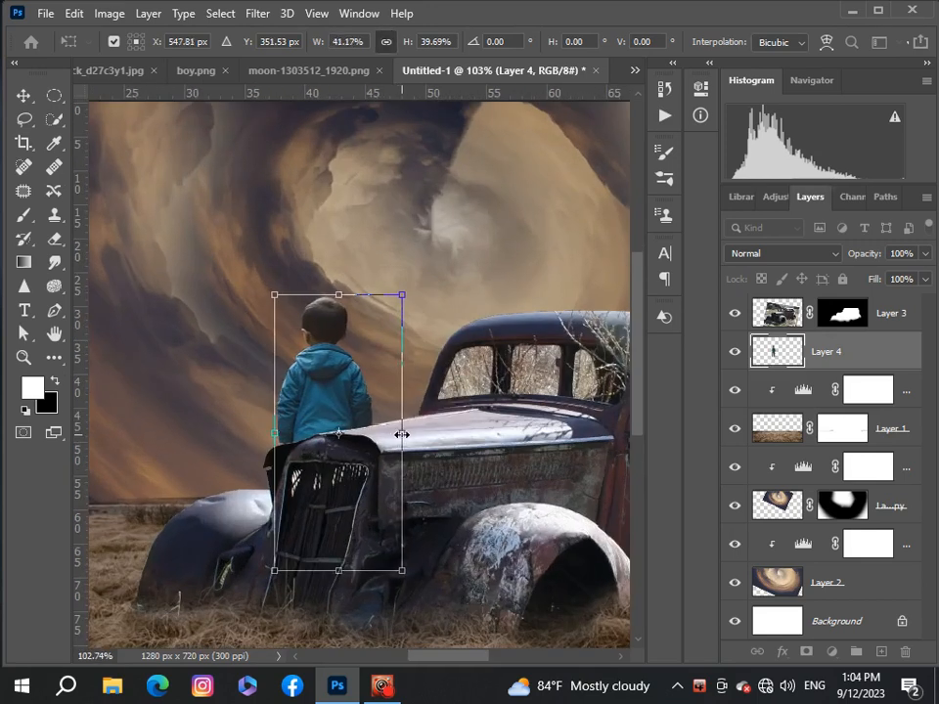
scroll(401, 433, down, 4)
key(Return)
scroll(138, 295, down, 1)
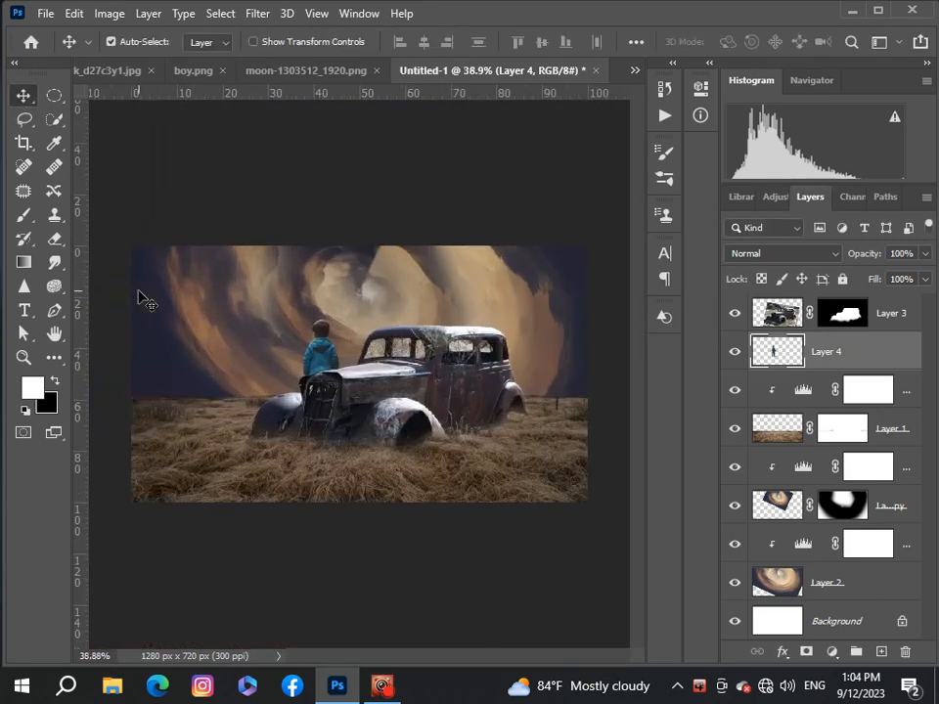
scroll(138, 296, up, 3)
scroll(142, 303, down, 5)
scroll(152, 315, up, 3)
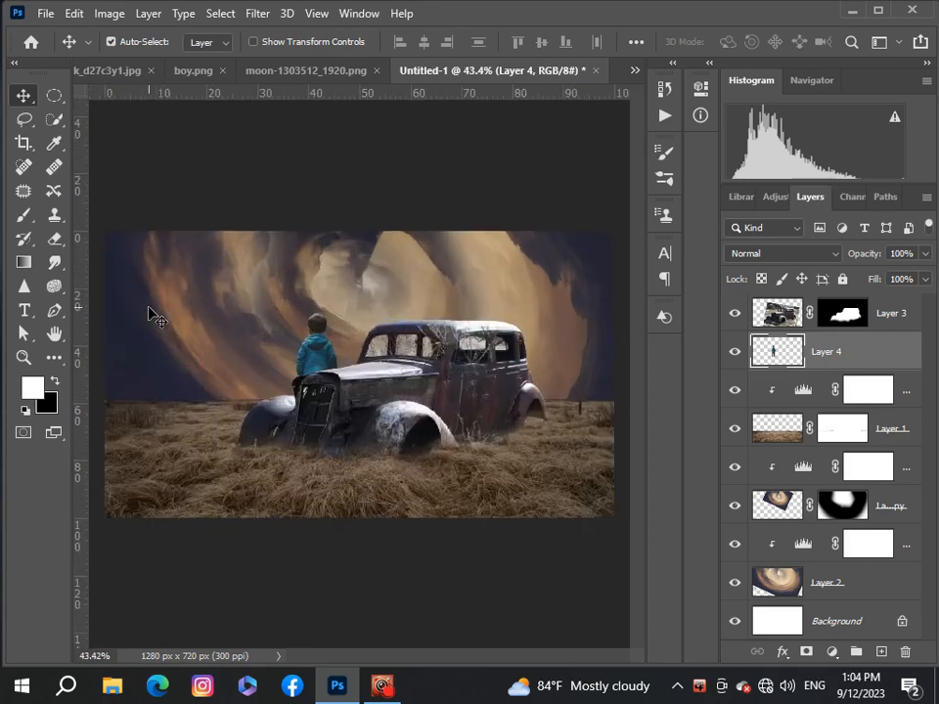
Copy the moon from moon-1303512_1920.png and return to the Untitled-1 composite with the car layer selected.
click(864, 320)
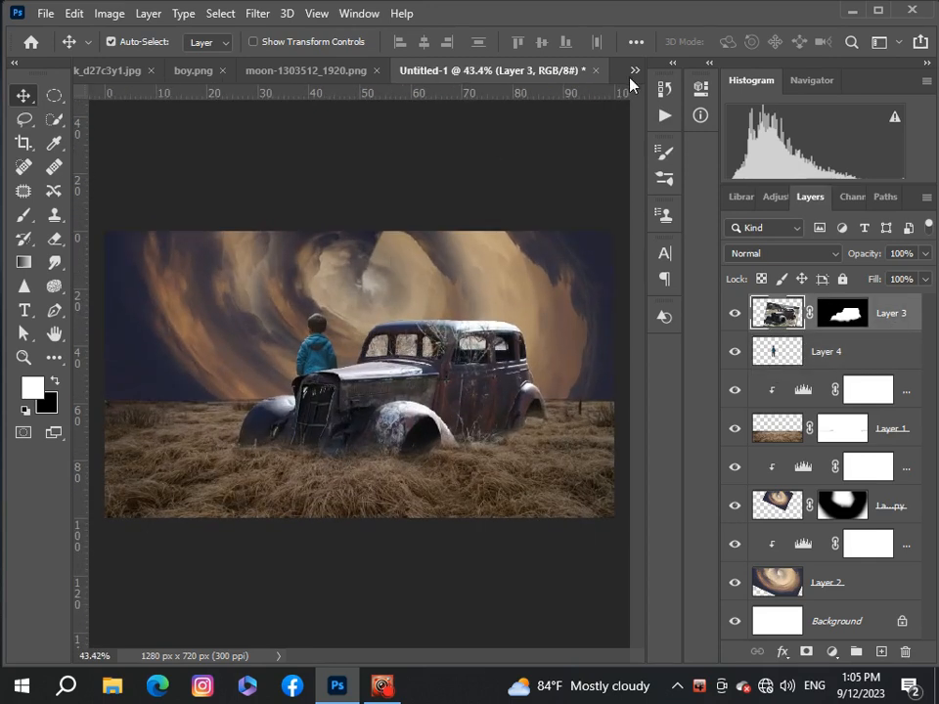
click(635, 70)
click(479, 136)
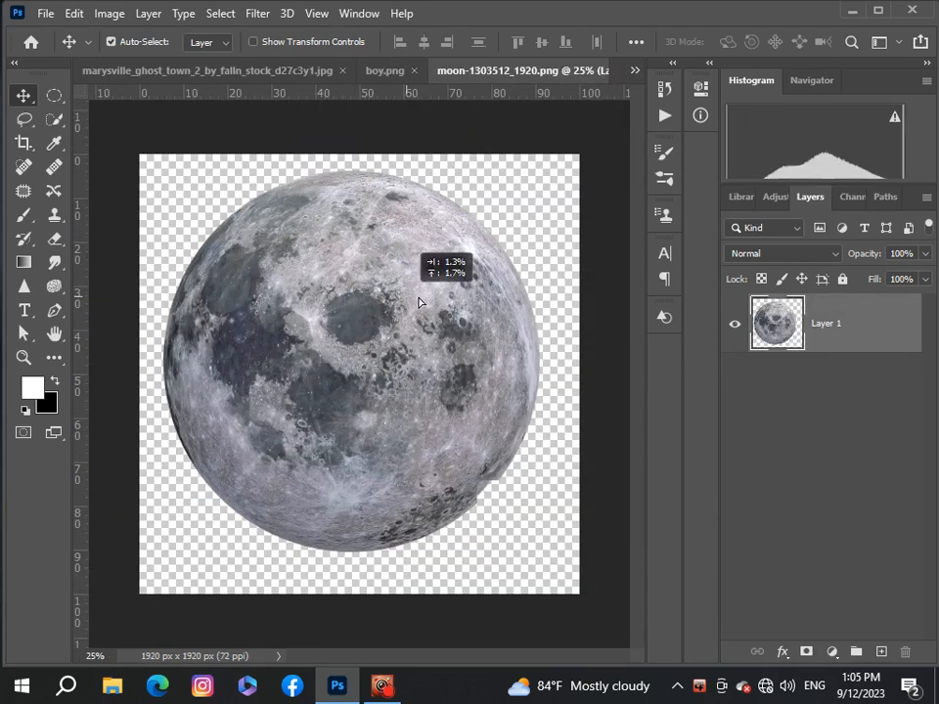
drag(419, 302, 423, 301)
click(635, 70)
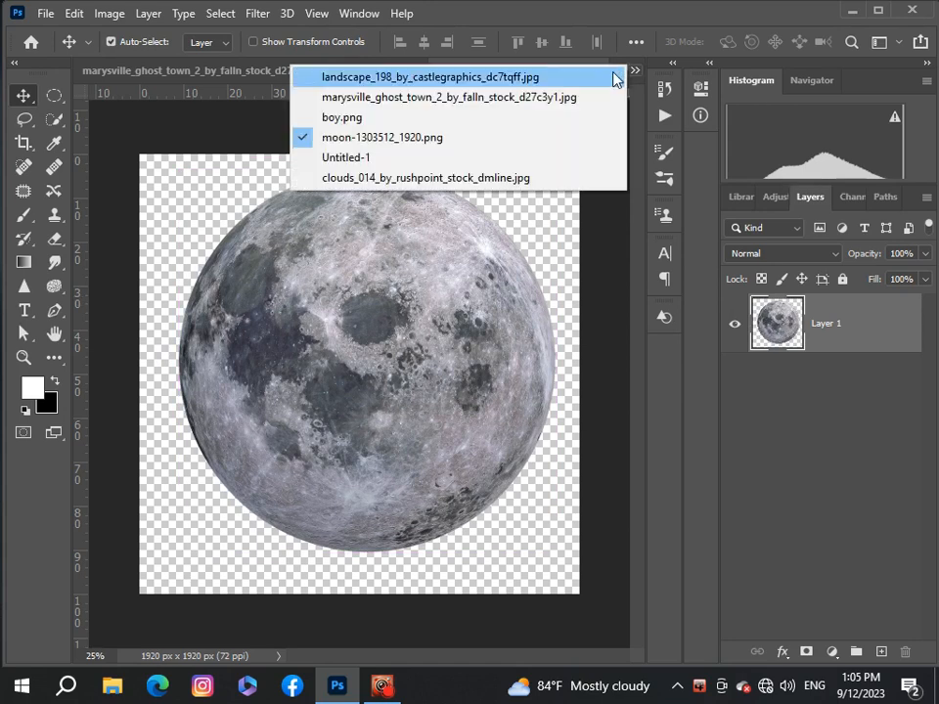
click(525, 156)
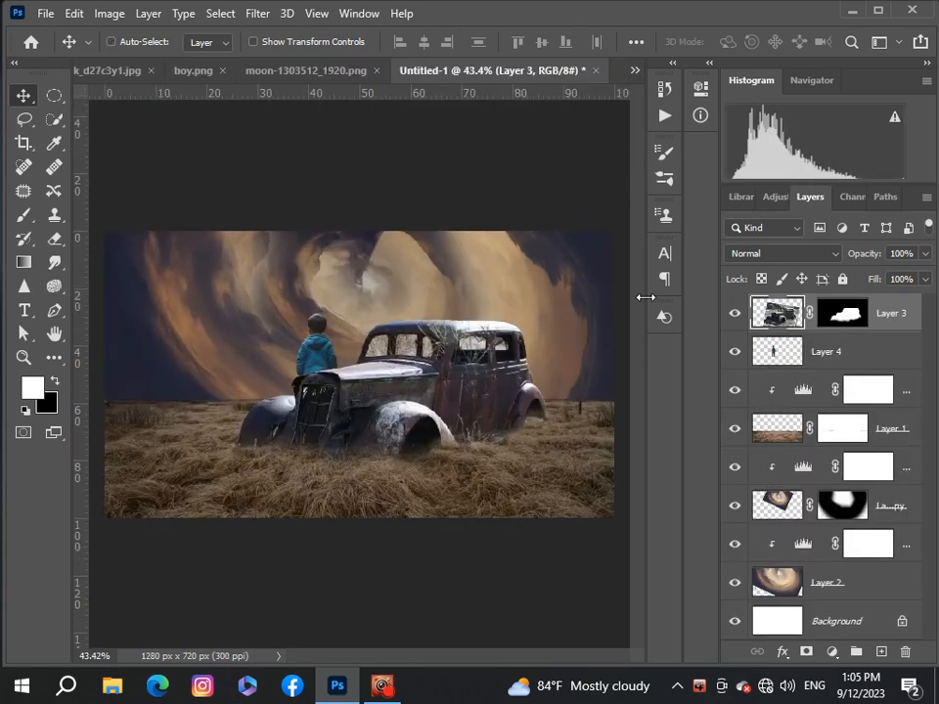
Paste the moon above the car layer, scale it to about 21% and move it into the sky above the car.
key(ctrl+v)
key(ctrl+t)
key(ctrl+0)
drag(532, 600, 359, 317)
scroll(323, 322, up, 4)
drag(193, 325, 401, 293)
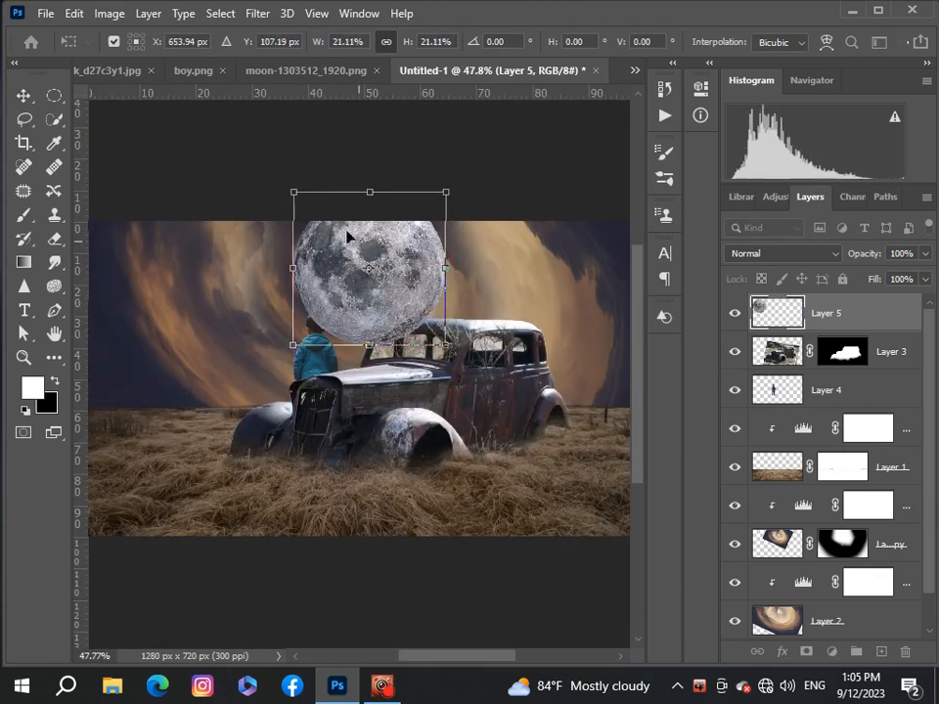
Shrink the moon to about 12.8% and place it near the top of the sky, between the boy and the car's roof.
drag(293, 193, 348, 246)
drag(426, 310, 400, 283)
scroll(361, 369, down, 3)
drag(392, 342, 389, 339)
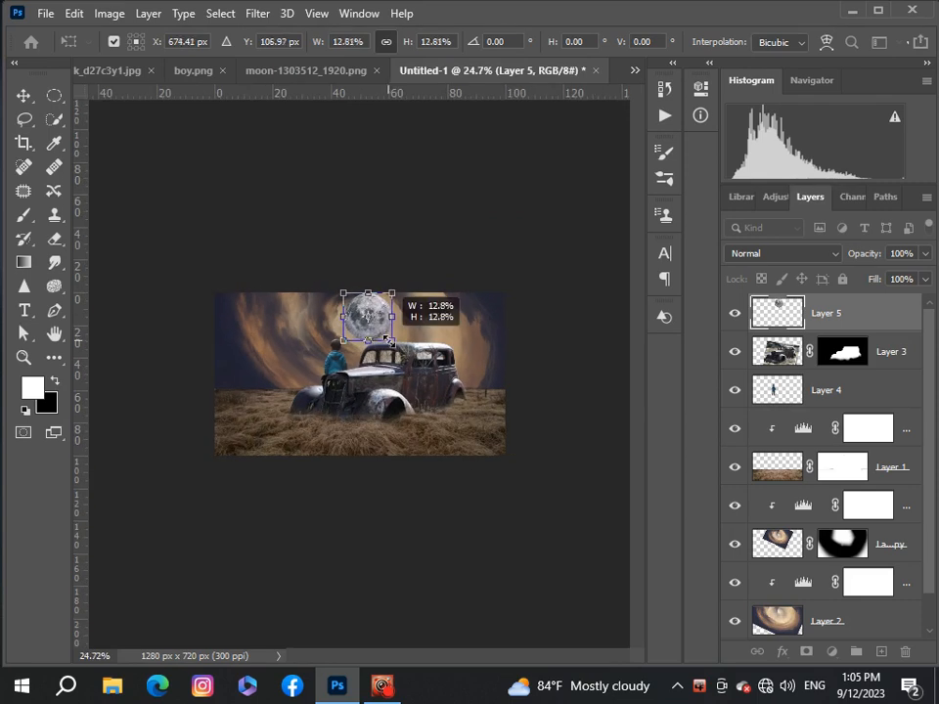
click(23, 95)
scroll(332, 328, up, 3)
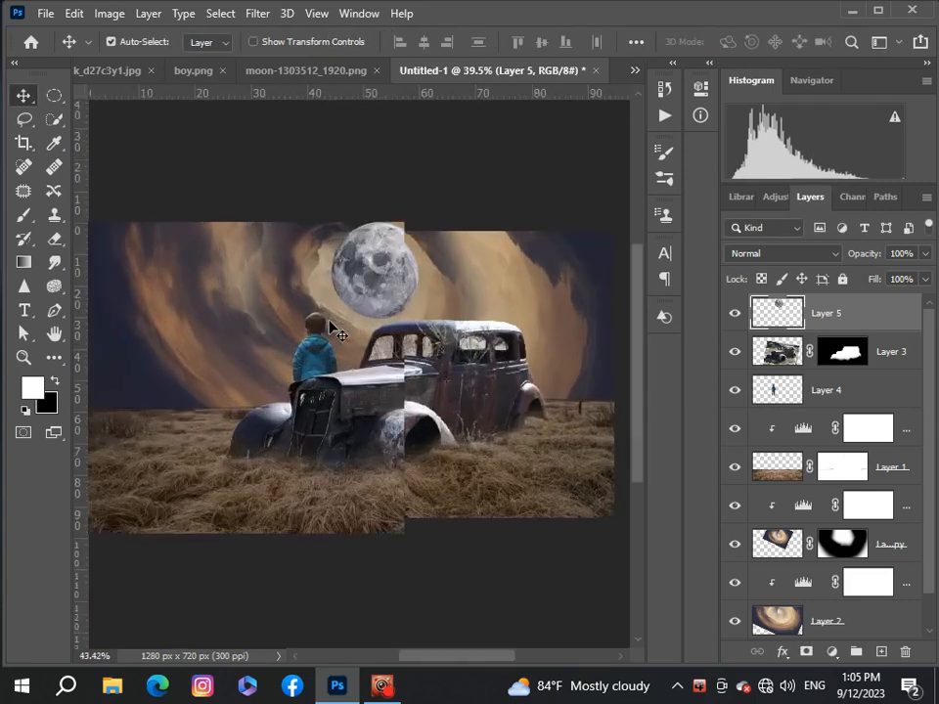
scroll(333, 325, down, 3)
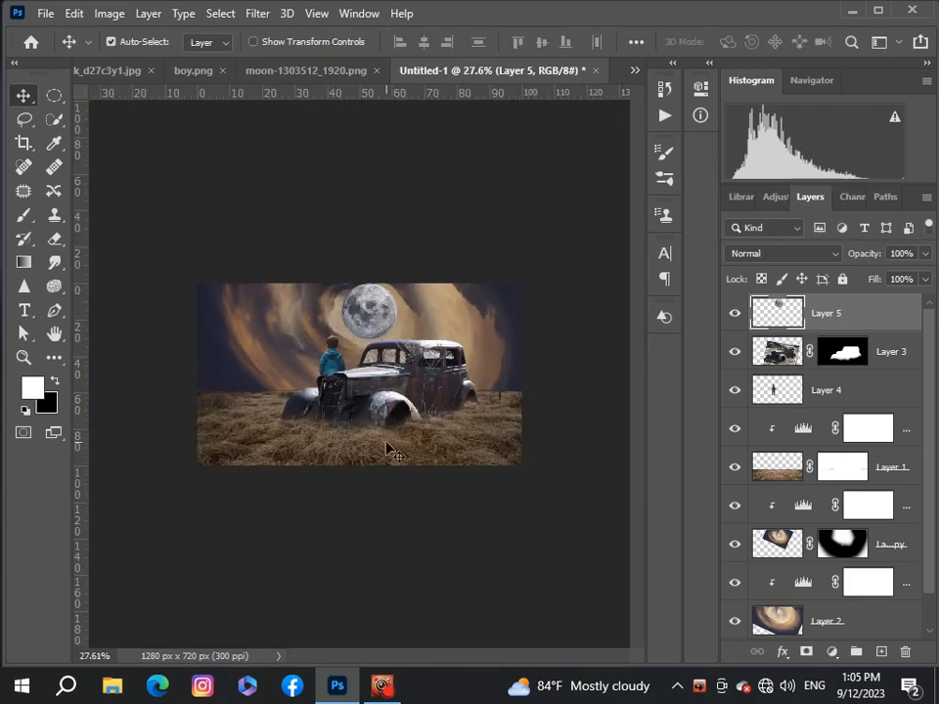
Add a Hue/Saturation adjustment directly above the grass layer and clip it to that layer.
drag(932, 495, 934, 592)
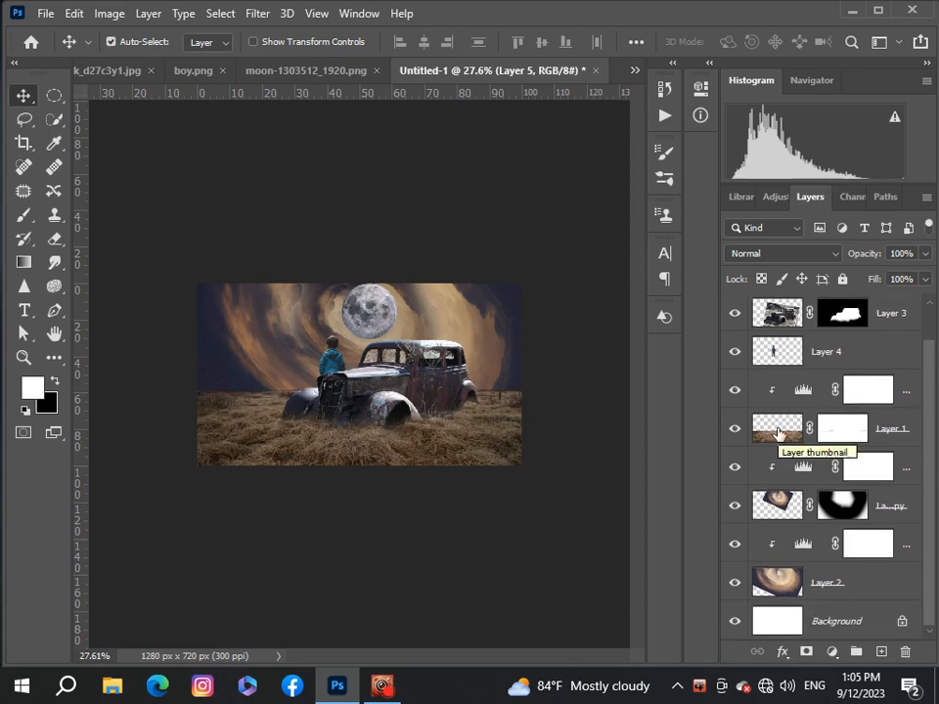
click(780, 433)
click(834, 661)
click(827, 474)
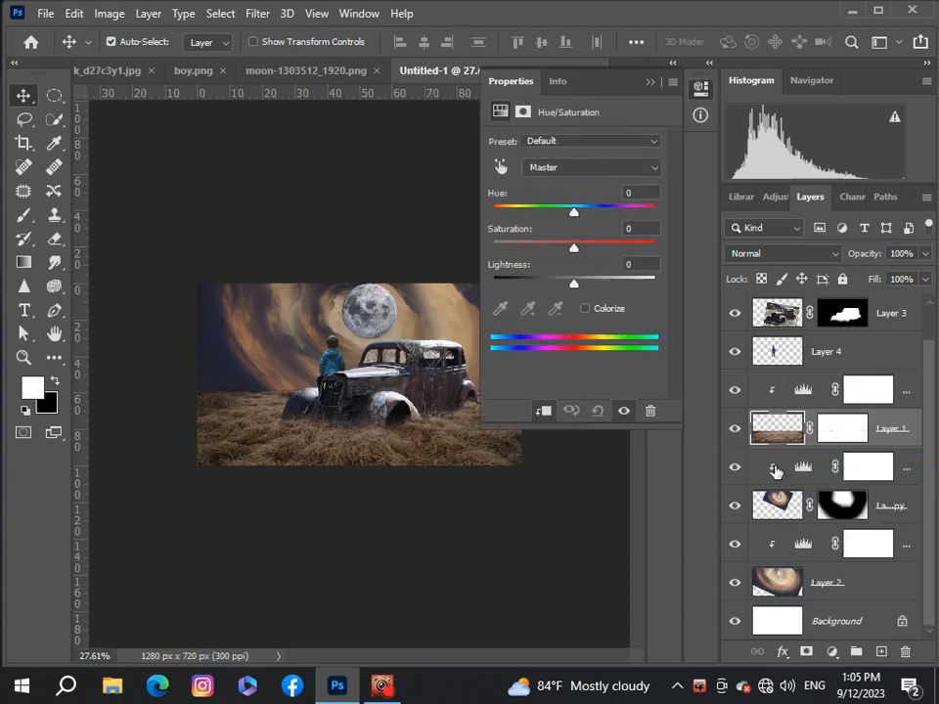
alt+click(776, 447)
Set the grass adjustment's Lightness to -7 and shift its Hue slightly negative for a redder brown.
drag(575, 280, 568, 284)
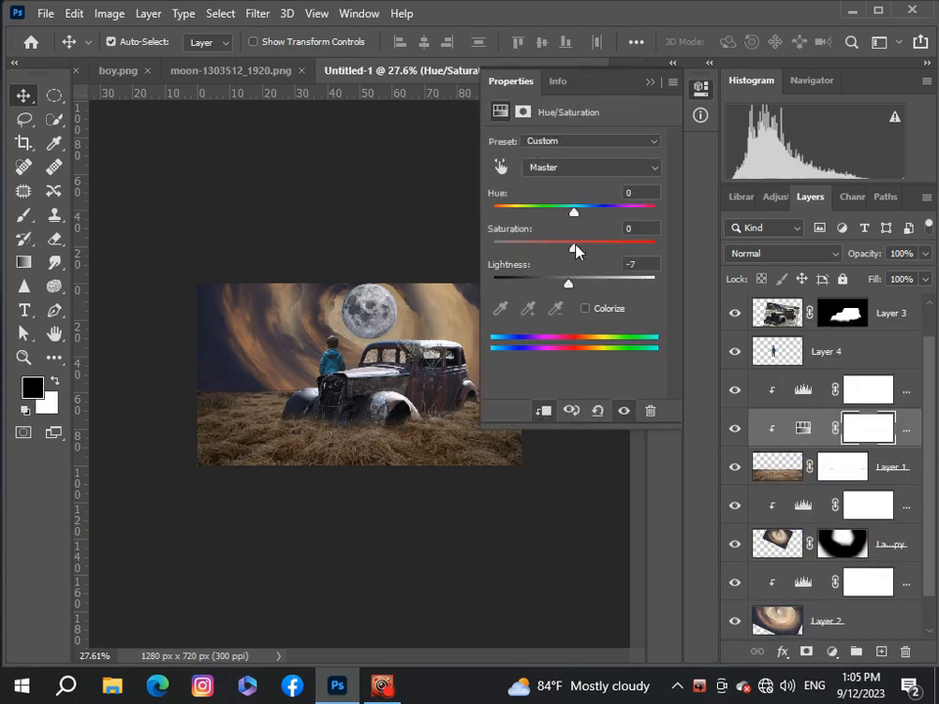
drag(575, 212, 567, 216)
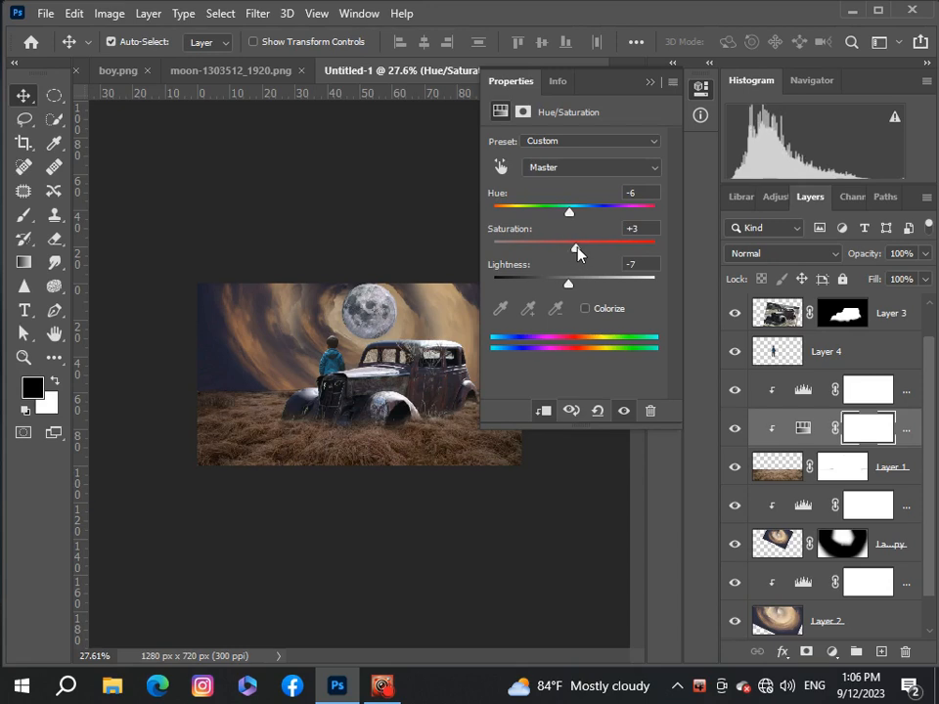
drag(577, 253, 564, 218)
click(649, 82)
scroll(300, 438, down, 1)
scroll(303, 437, down, 4)
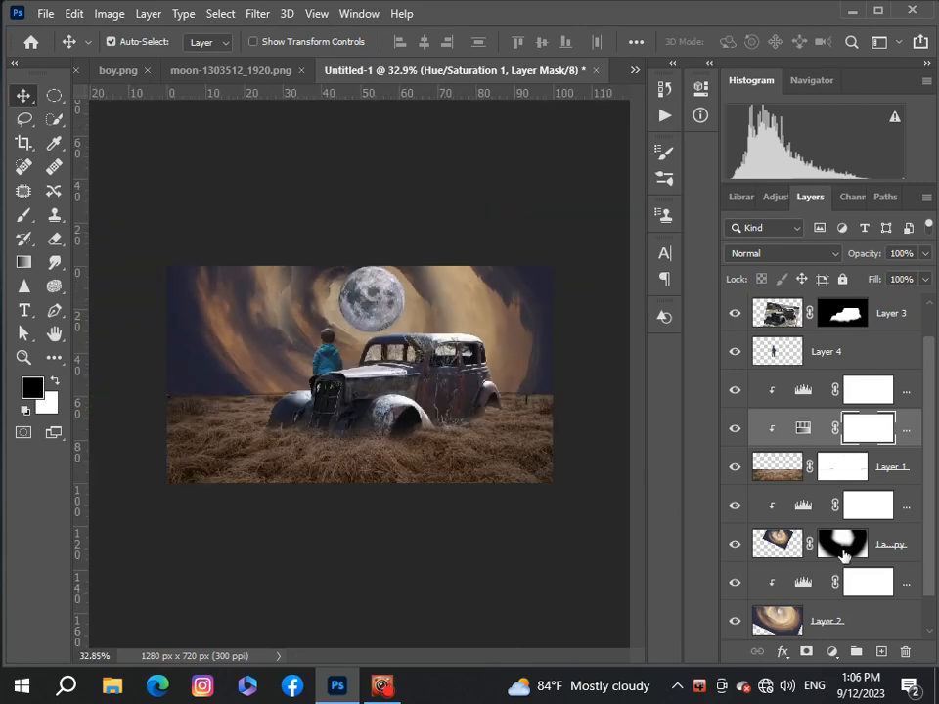
Add a clipped Levels adjustment above the grass's Hue/Saturation, with output white at 232 and slightly darker midtones.
click(830, 654)
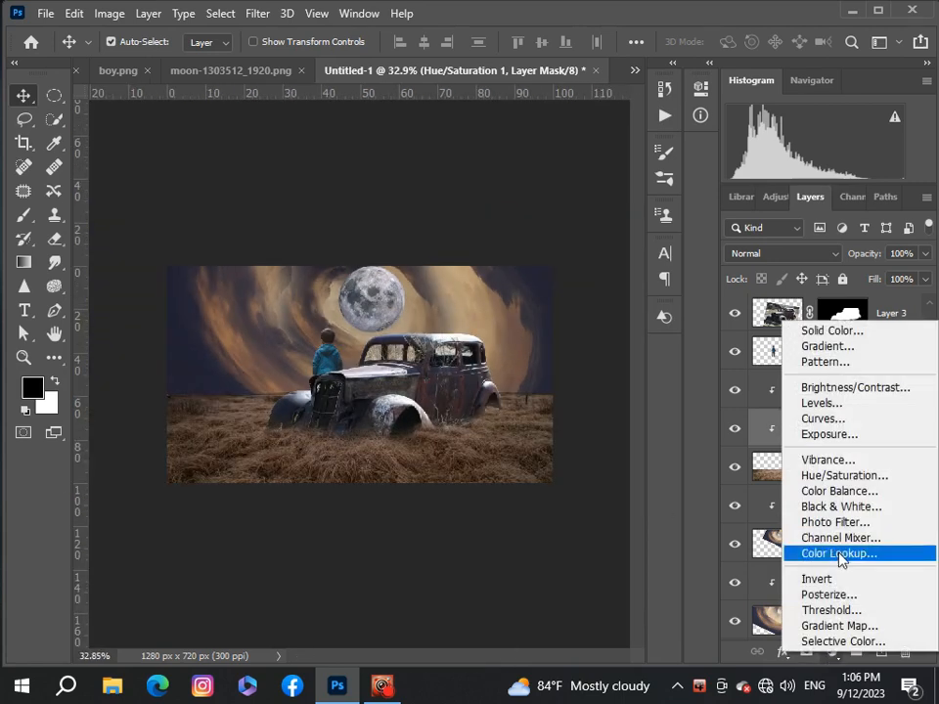
click(826, 411)
drag(656, 329, 646, 335)
drag(656, 275, 655, 277)
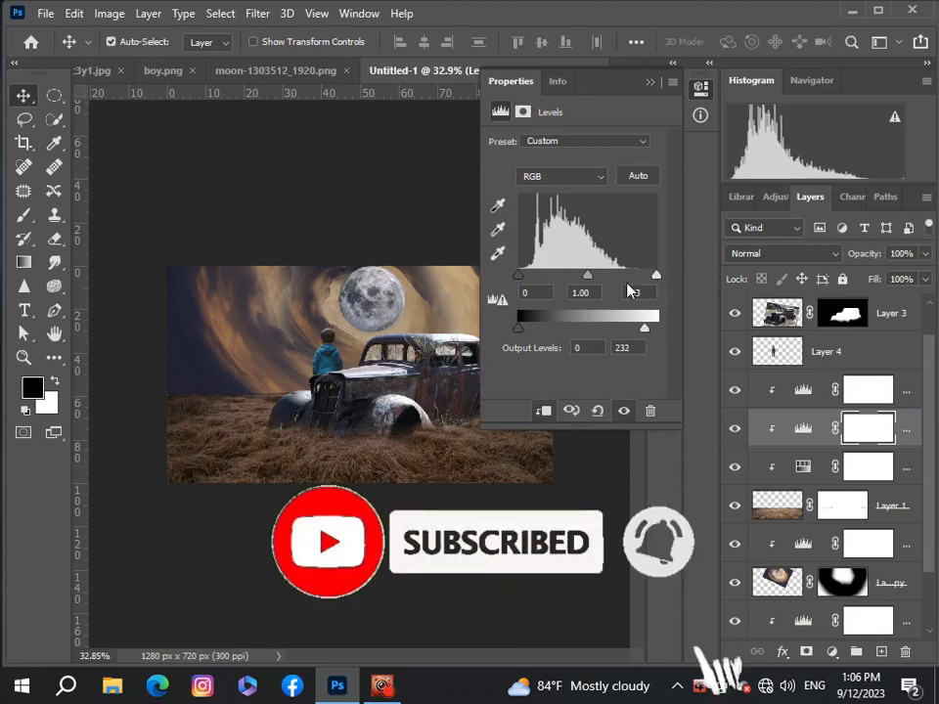
drag(589, 280, 592, 281)
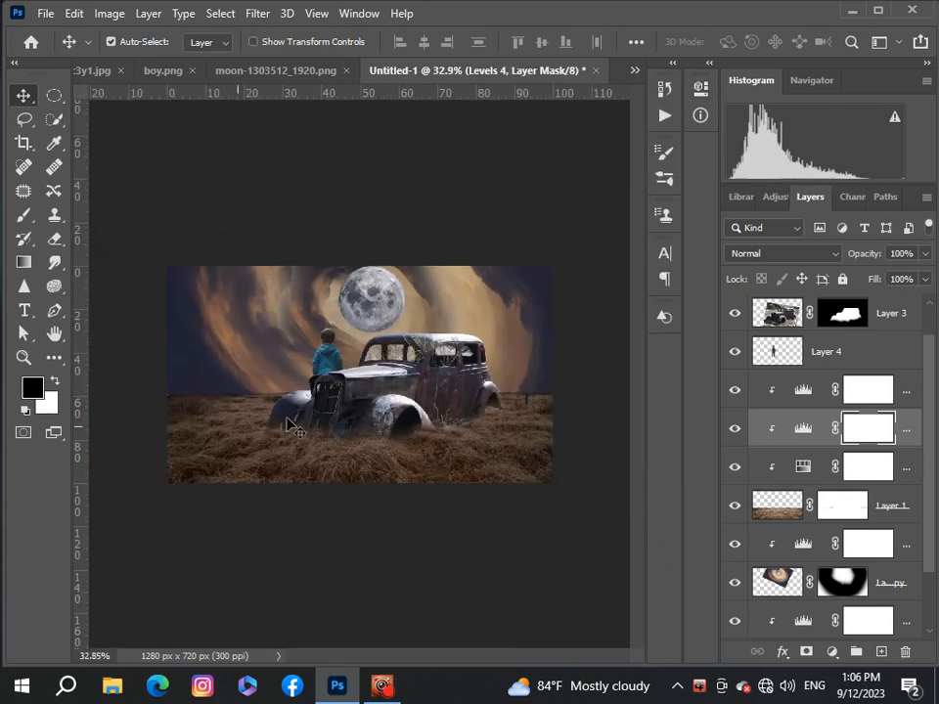
Add a Levels adjustment clipped to the car layer and lower its output white level to 232.
key(x)
click(377, 398)
key(ctrl+shift+alt+n)
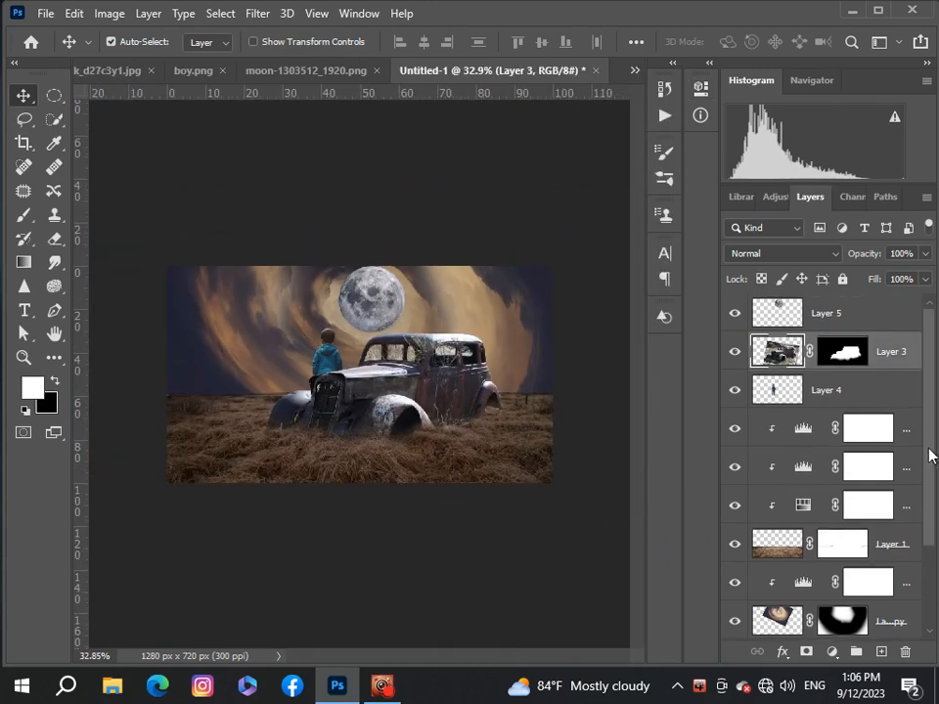
click(832, 653)
click(829, 400)
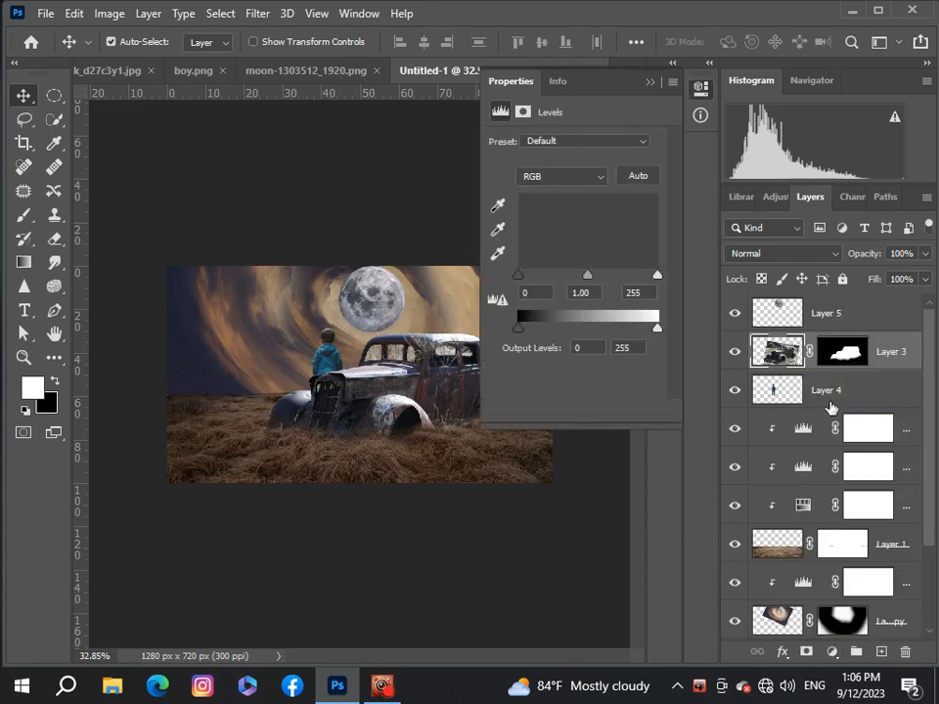
click(544, 412)
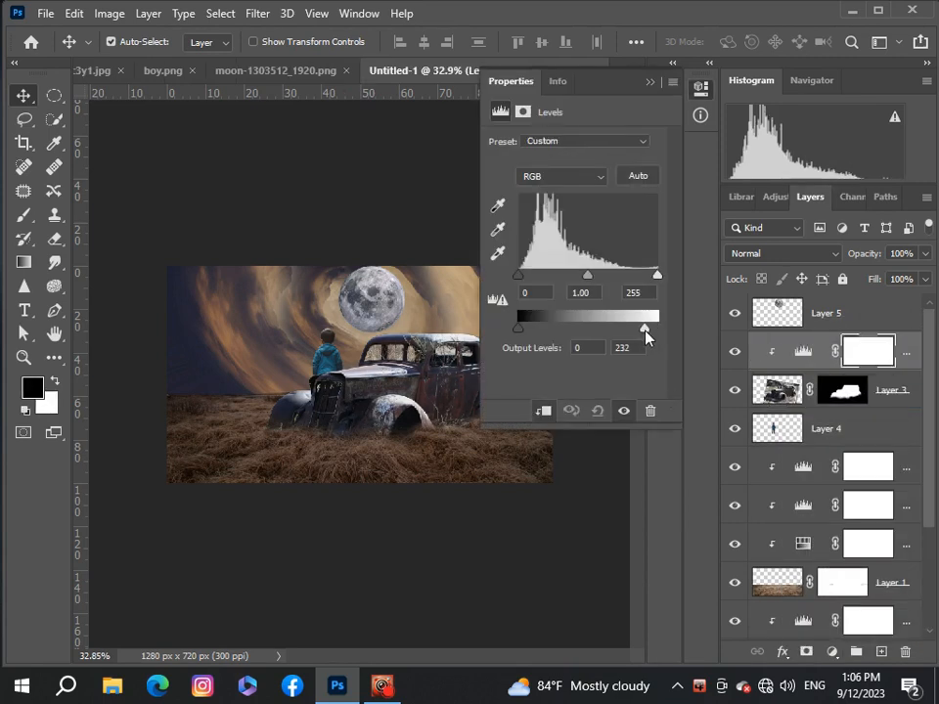
drag(656, 283, 665, 283)
click(649, 82)
scroll(373, 440, up, 5)
scroll(374, 441, down, 6)
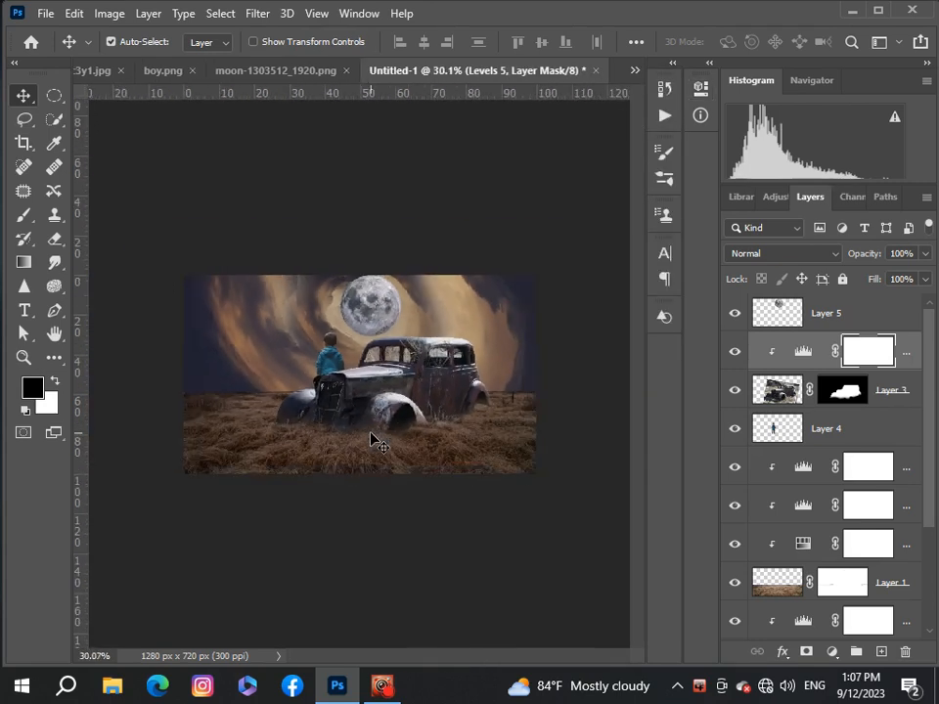
scroll(374, 442, up, 2)
scroll(374, 441, down, 2)
Add a Hue/Saturation adjustment clipped to the car with Hue +9 and Saturation +5.
click(833, 652)
click(833, 469)
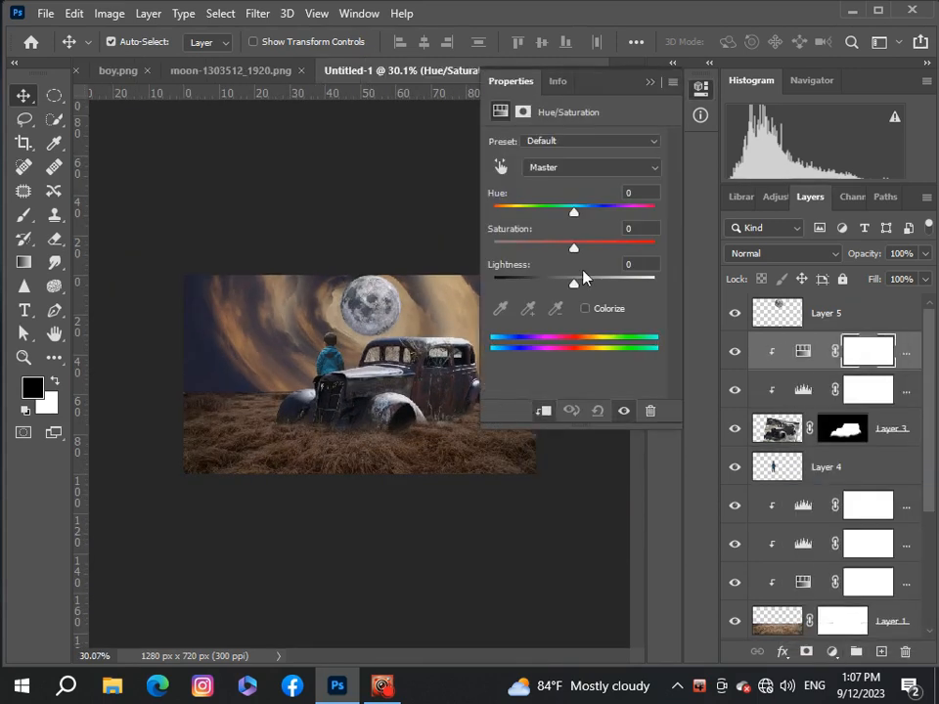
drag(589, 252, 558, 252)
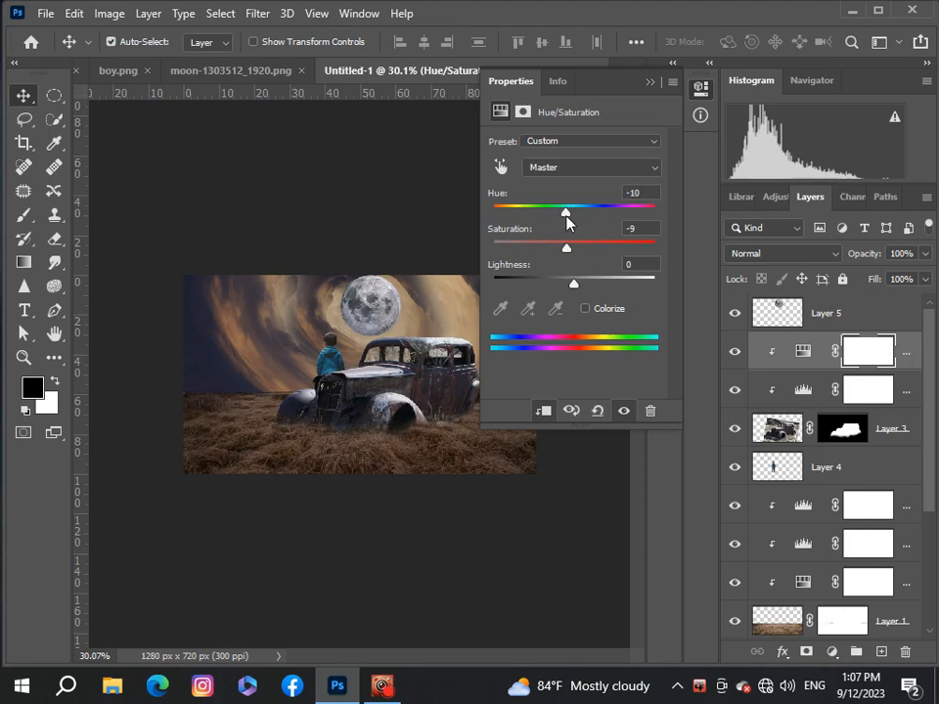
mouse_move(586, 217)
mouse_down()
mouse_move(548, 219)
mouse_move(584, 230)
mouse_up()
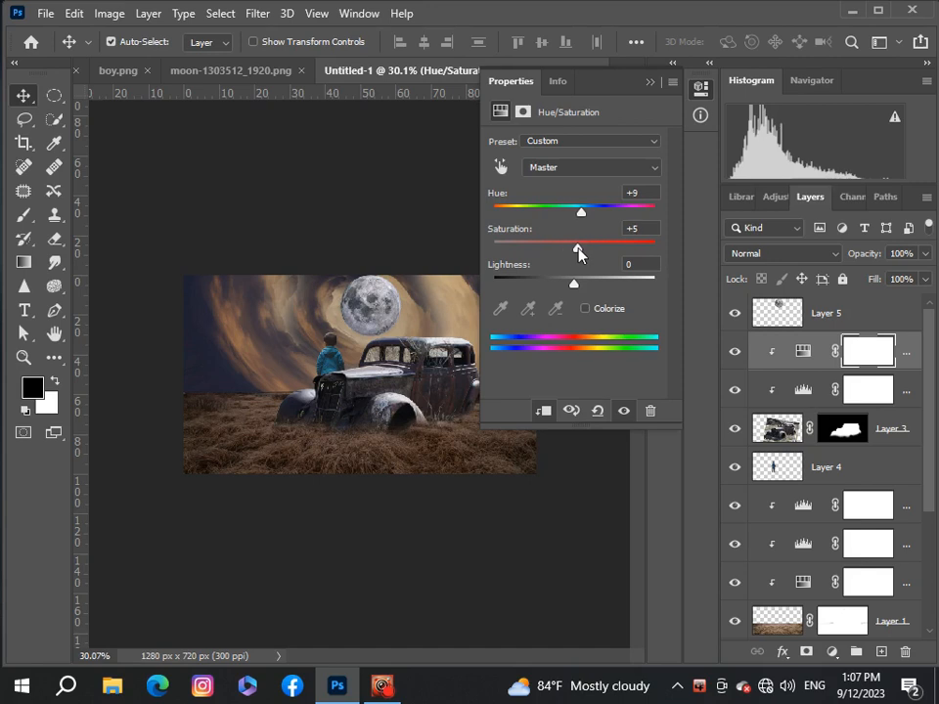
click(651, 82)
scroll(320, 453, up, 10)
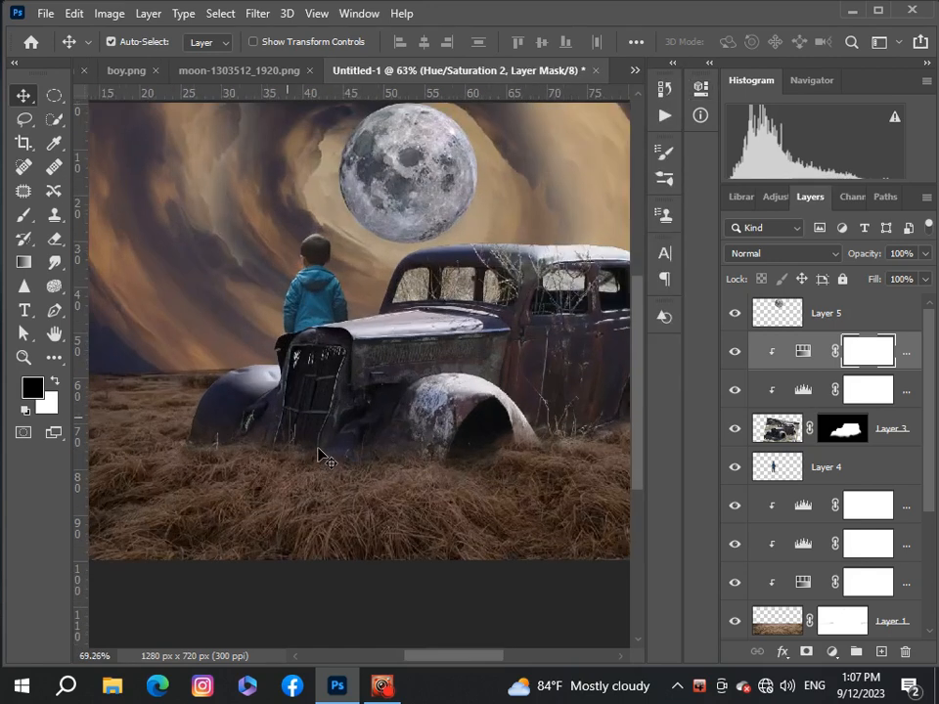
scroll(320, 453, down, 10)
scroll(320, 452, down, 2)
scroll(320, 453, up, 4)
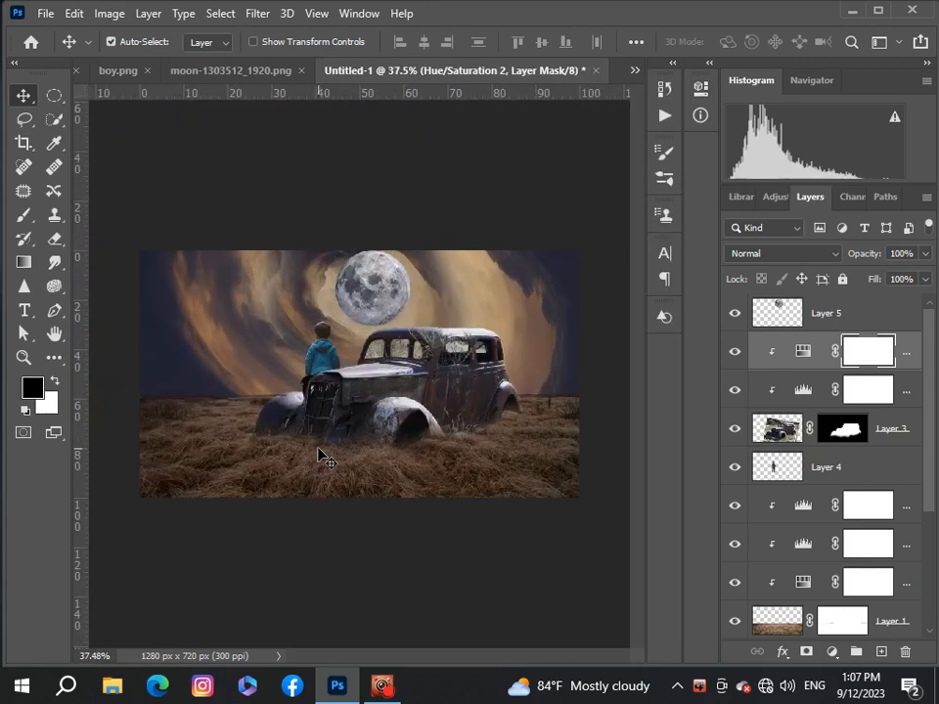
Blend the car's base into the grass on its layer mask with a 20 px soft black brush at 36% opacity.
scroll(320, 453, up, 5)
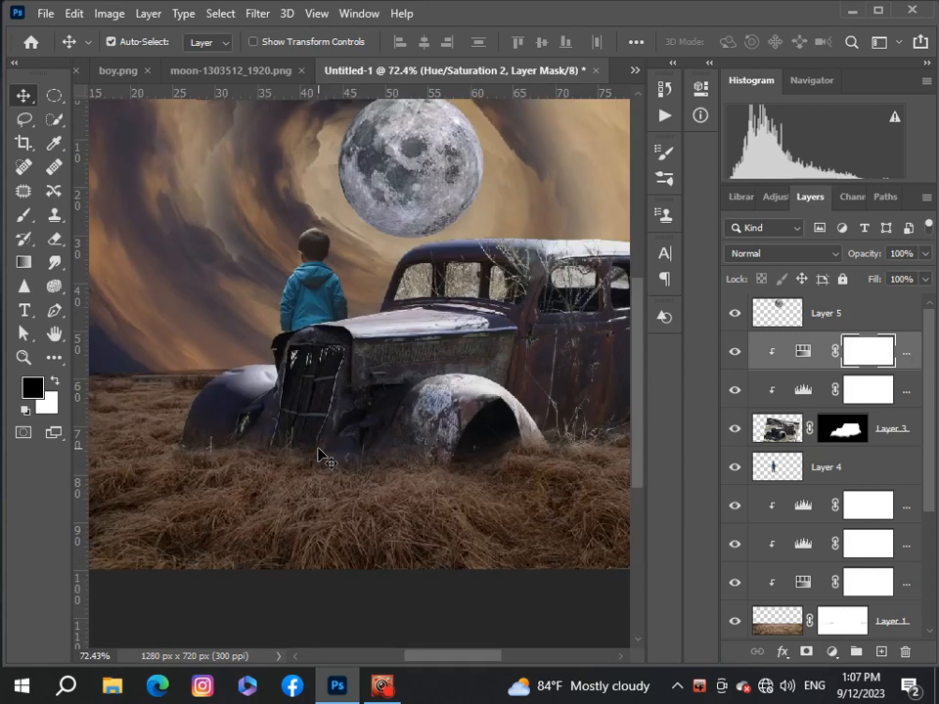
click(344, 442)
scroll(880, 504, down, 3)
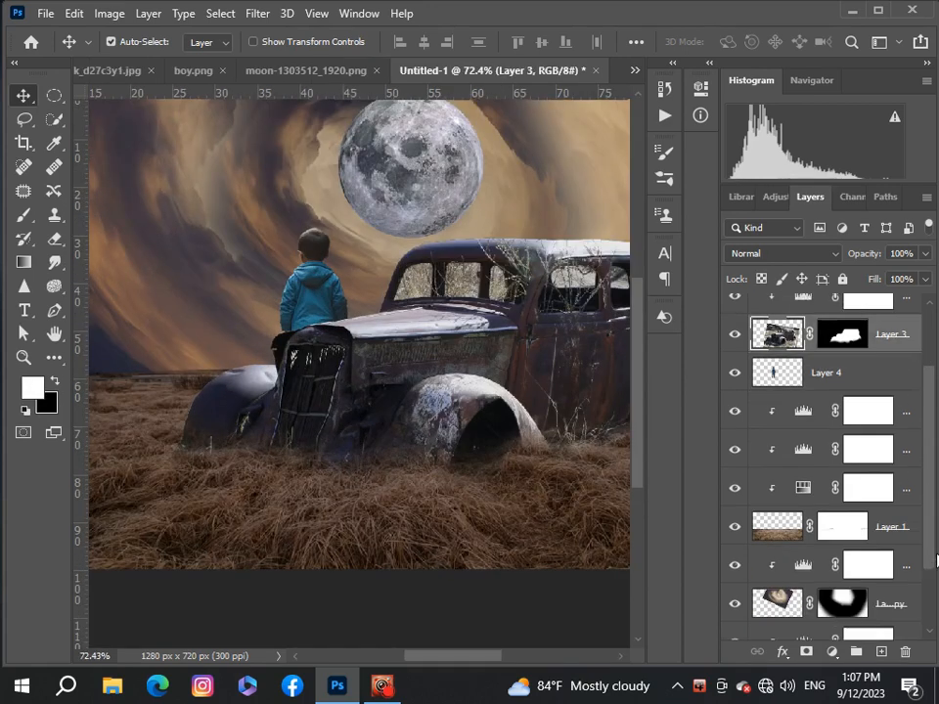
click(853, 324)
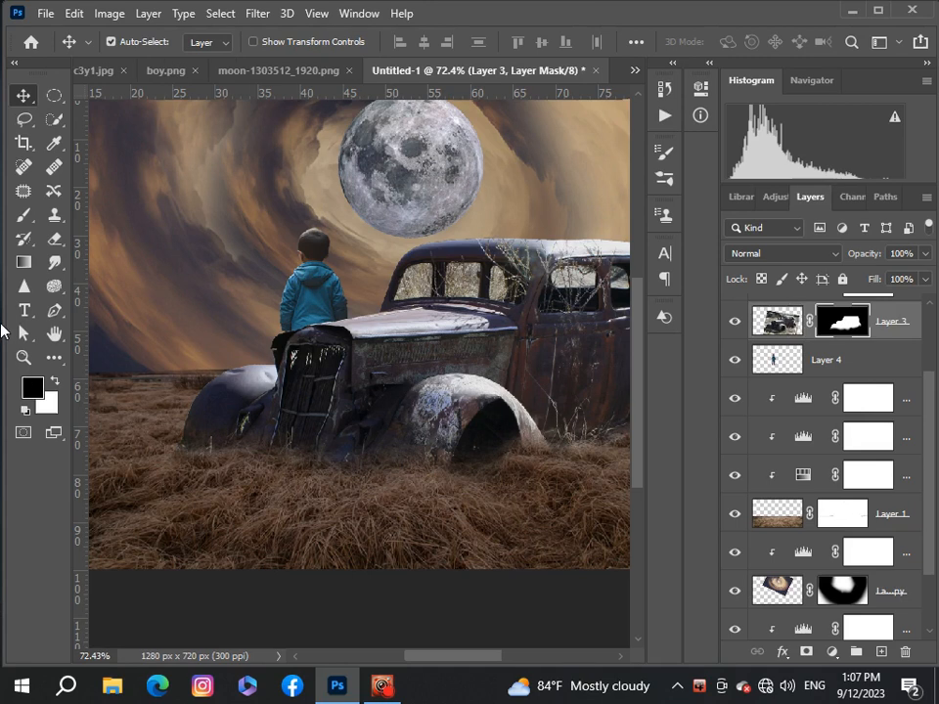
click(24, 218)
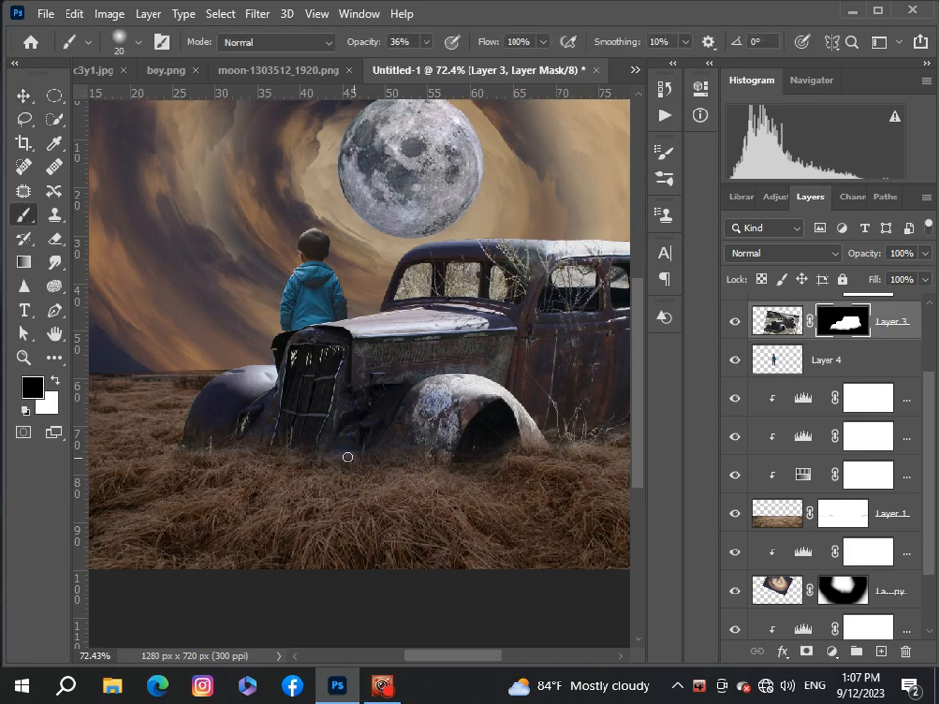
scroll(371, 541, down, 5)
scroll(371, 541, up, 2)
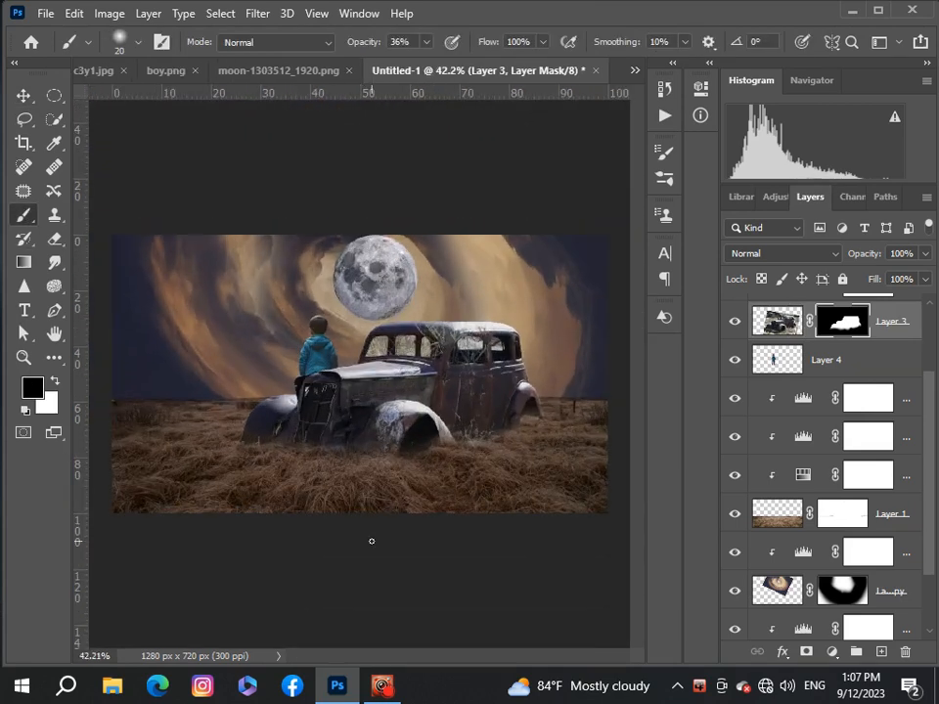
scroll(371, 541, down, 3)
scroll(370, 541, up, 2)
Add a Brightness/Contrast adjustment clipped to the boy's layer with Brightness -27 and Contrast 24.
click(22, 97)
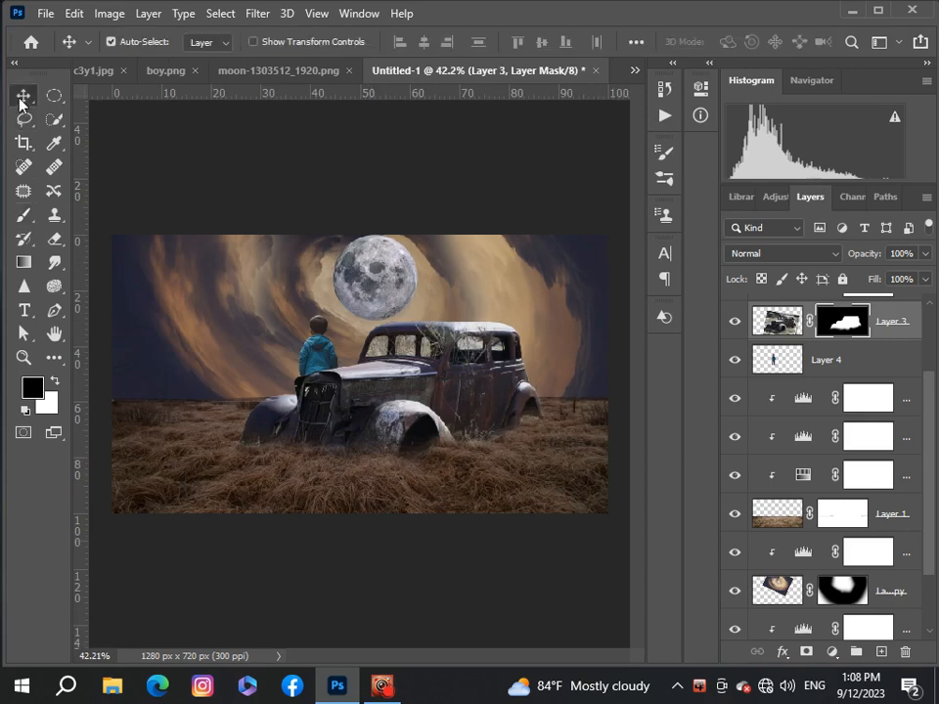
click(320, 352)
click(832, 651)
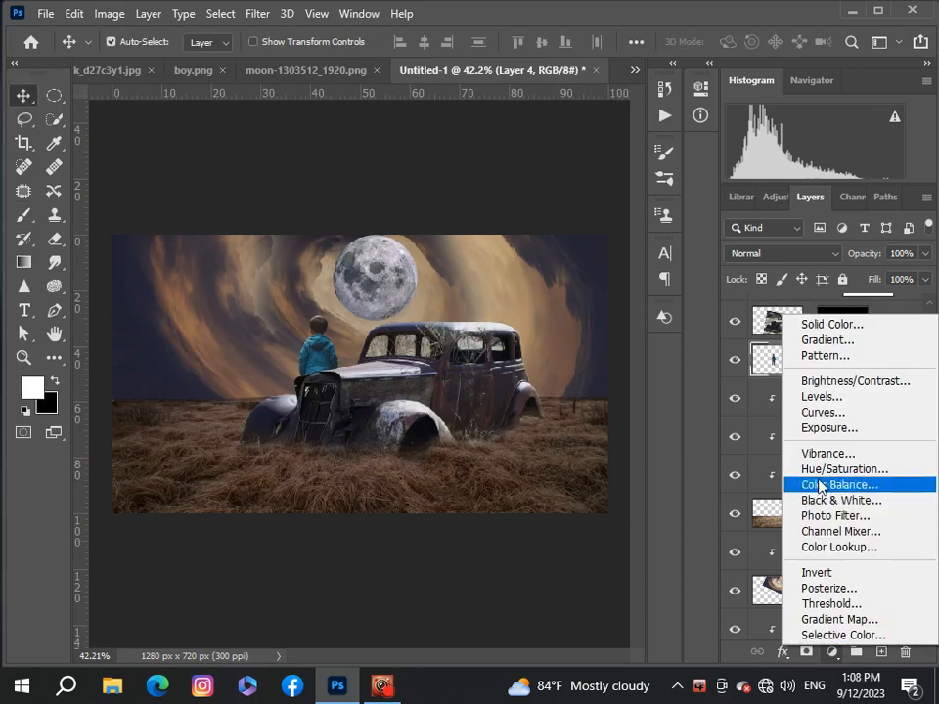
click(826, 381)
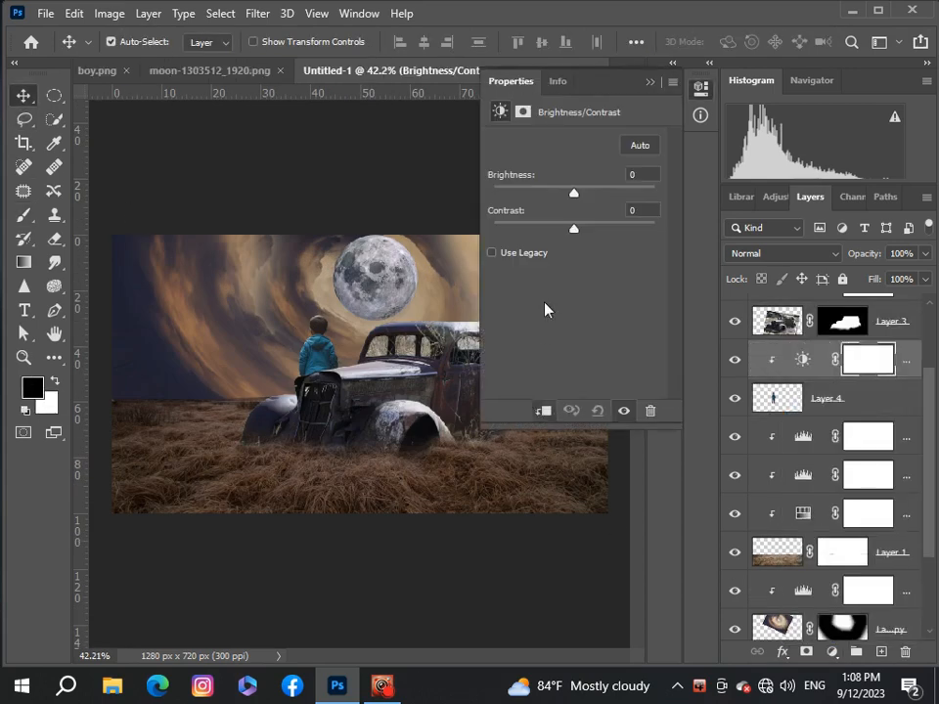
drag(573, 194, 595, 236)
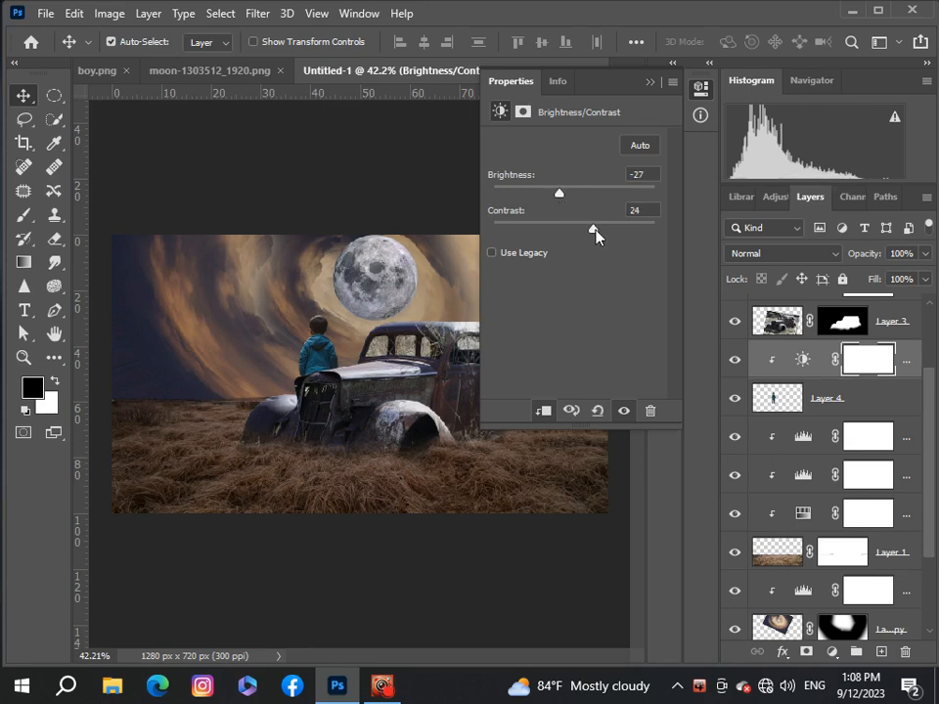
click(648, 83)
scroll(446, 295, up, 5)
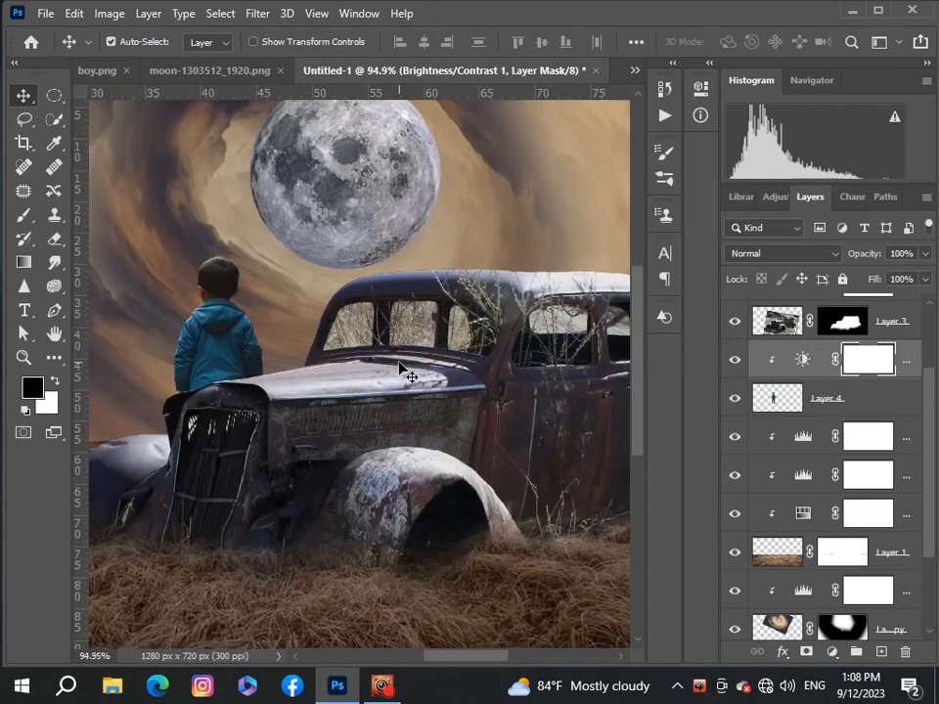
scroll(400, 368, down, 5)
scroll(400, 368, up, 2)
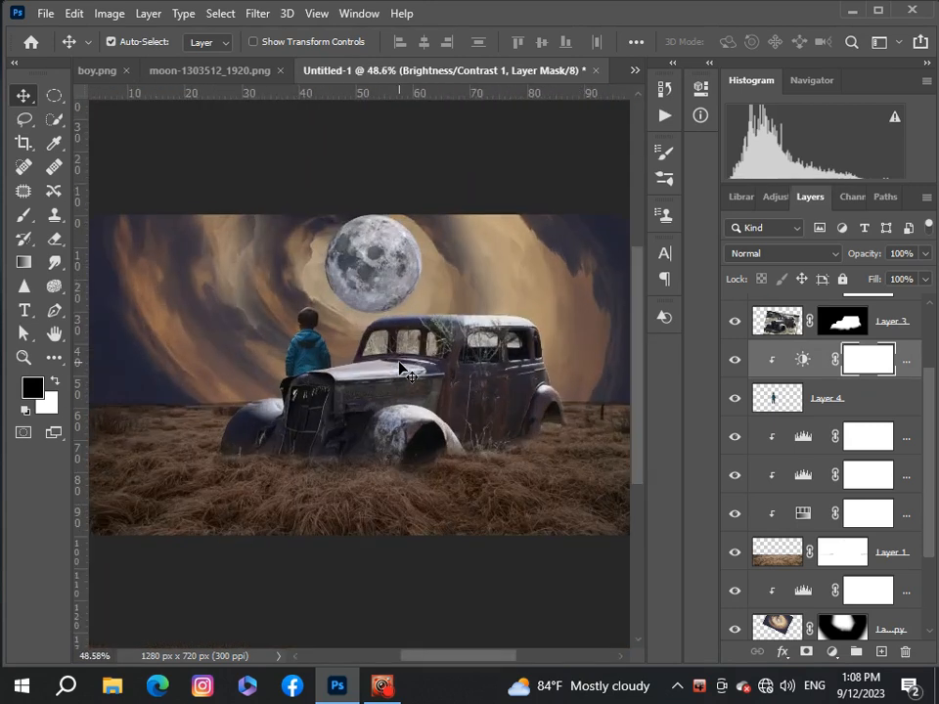
scroll(400, 368, down, 1)
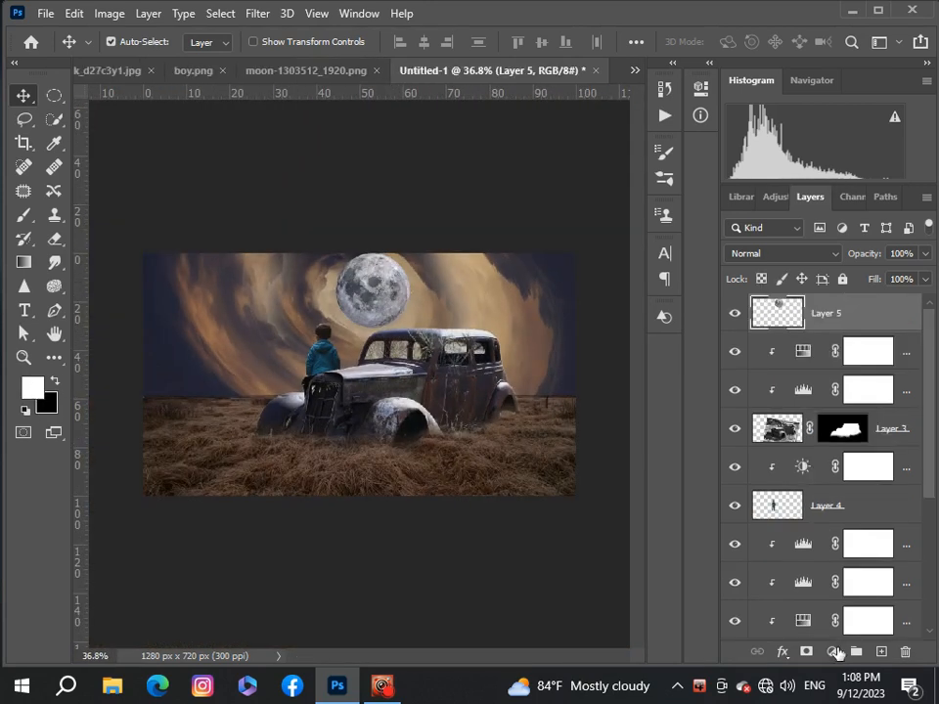
Add a Brightness/Contrast adjustment clipped to the moon layer, adjusting its brightness and slightly raising its contrast.
click(837, 654)
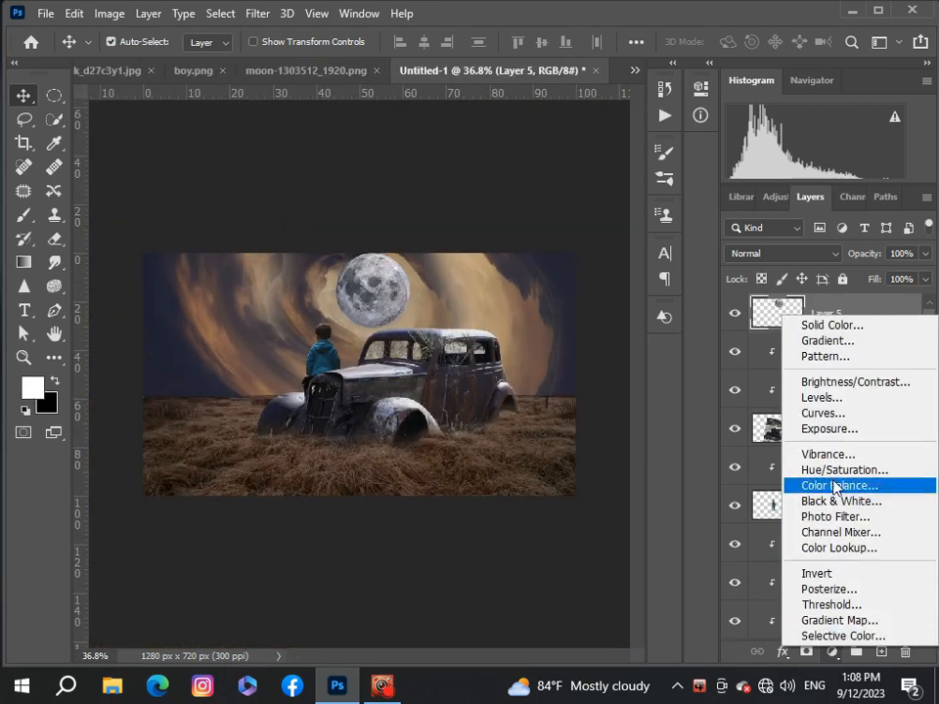
click(849, 384)
key(ctrl+alt+g)
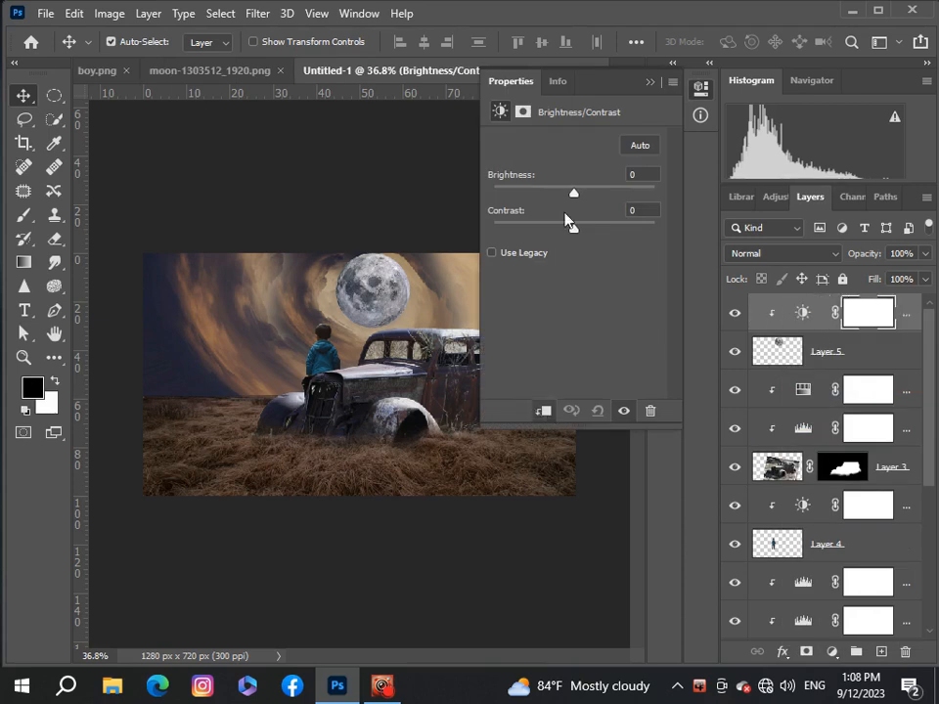
drag(573, 189, 587, 231)
click(651, 82)
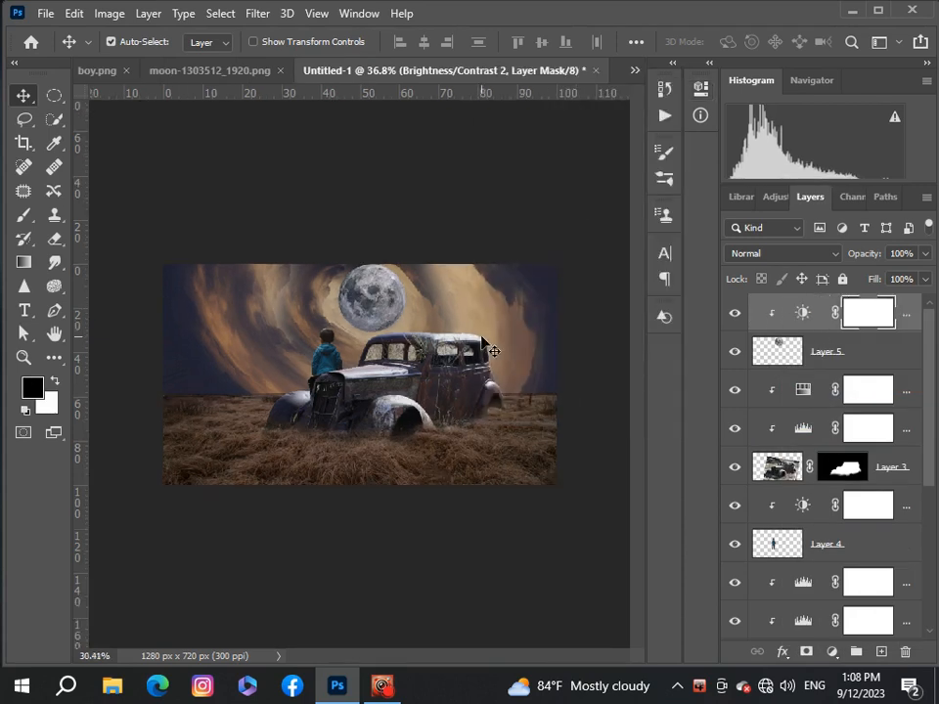
scroll(486, 345, up, 3)
scroll(486, 344, down, 3)
Apply a linear white-to-black Gradient Overlay to the moon layer with 50% opacity, -90° angle and 88% scale.
click(892, 365)
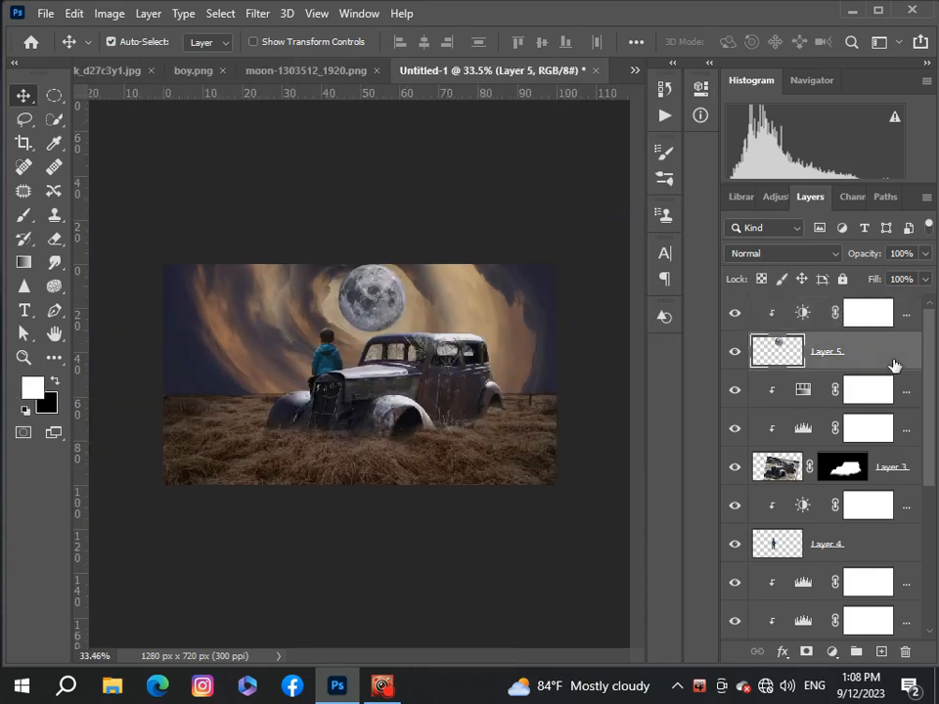
double_click(893, 365)
drag(490, 103, 745, 96)
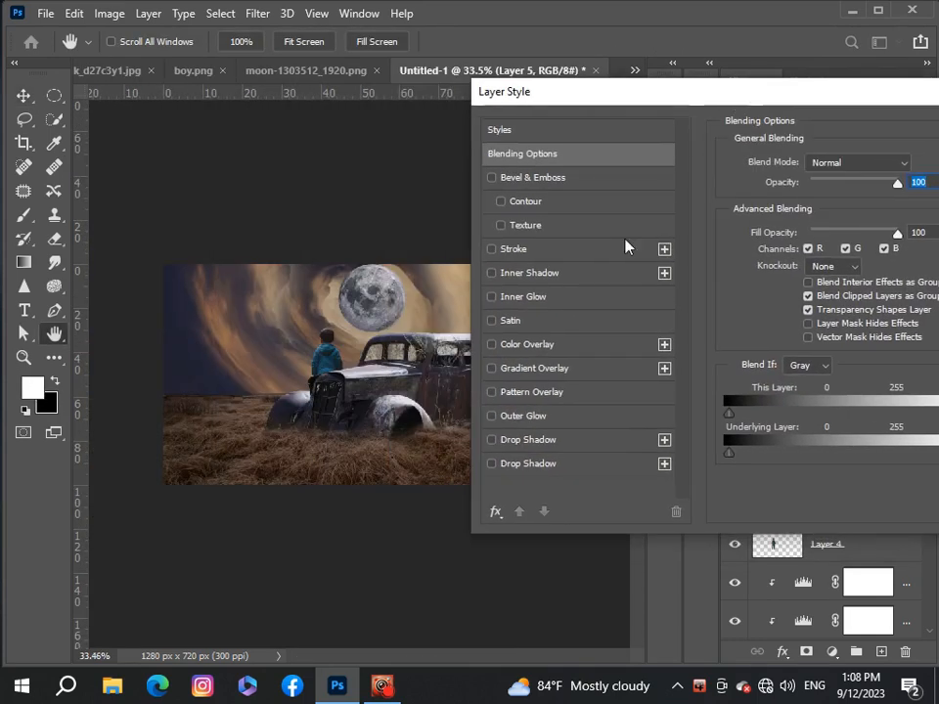
click(519, 370)
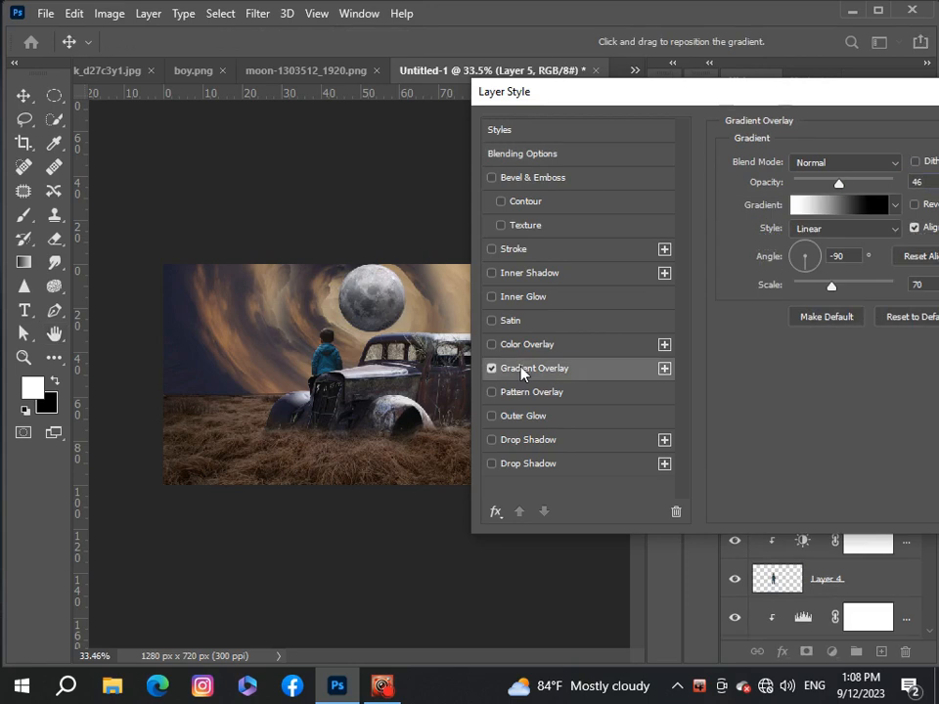
mouse_move(839, 186)
mouse_down()
mouse_move(852, 186)
mouse_move(843, 186)
mouse_up()
mouse_move(833, 285)
mouse_down()
mouse_move(868, 285)
mouse_move(846, 298)
mouse_up()
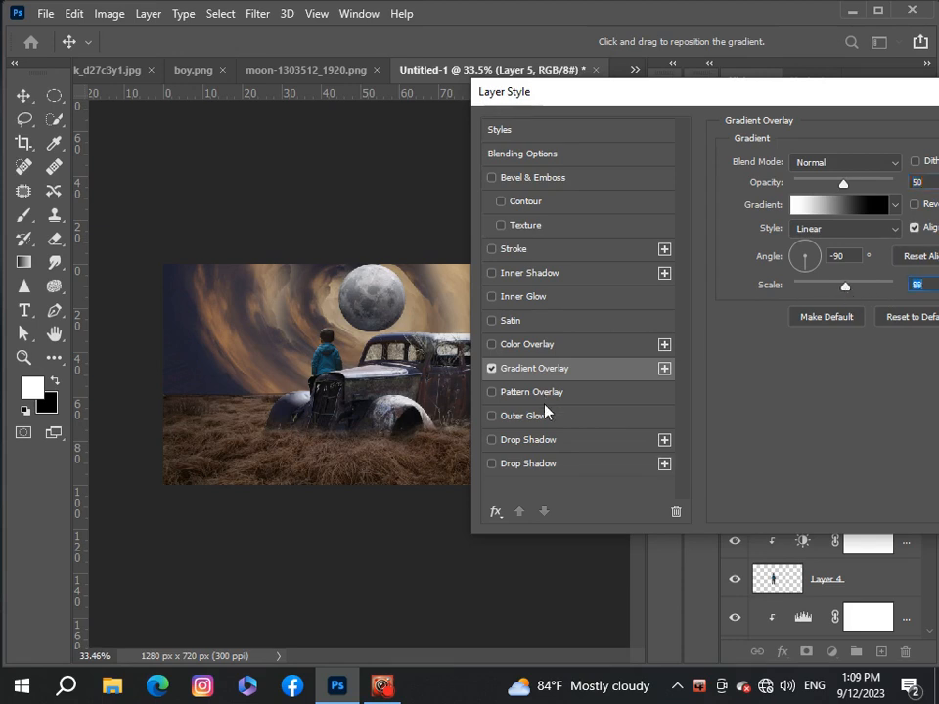
Add an Outer Glow to the moon with 3% opacity, 45% noise, 79% spread, 237 px size and slight jitter, and apply the layer style.
click(545, 415)
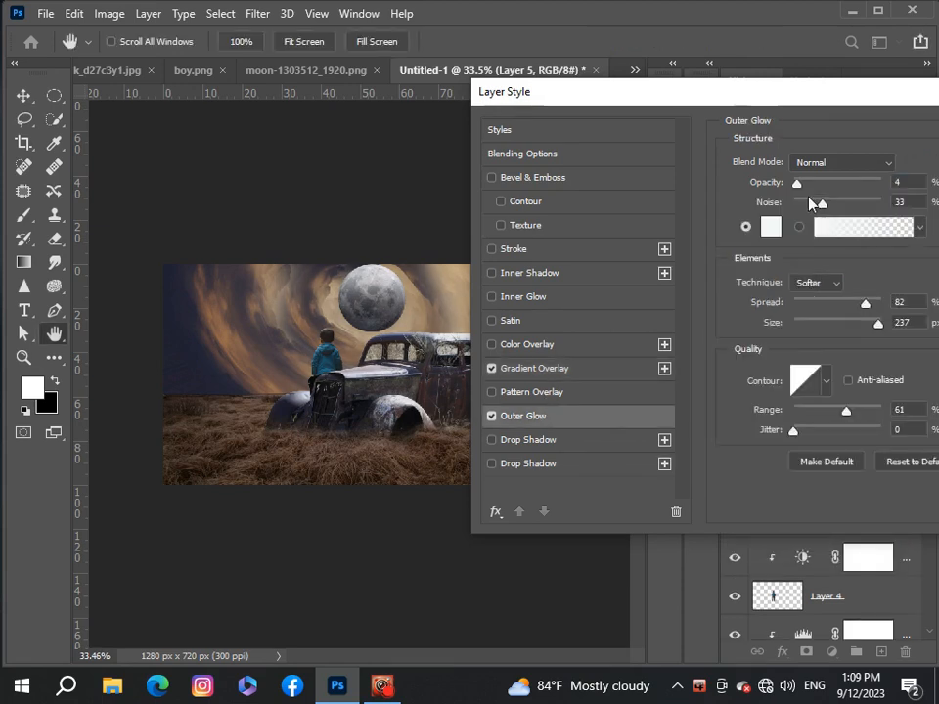
drag(798, 185, 833, 205)
mouse_move(861, 304)
mouse_down()
mouse_move(840, 306)
mouse_move(860, 306)
mouse_up()
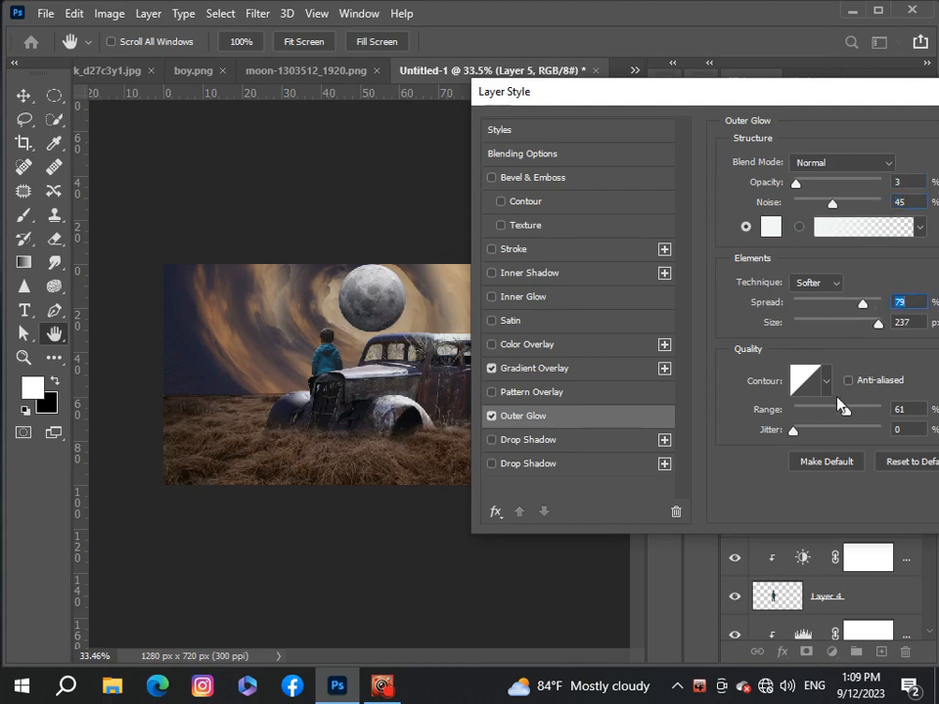
drag(793, 437, 804, 438)
click(847, 415)
drag(751, 91, 459, 77)
click(828, 117)
scroll(470, 418, down, 2)
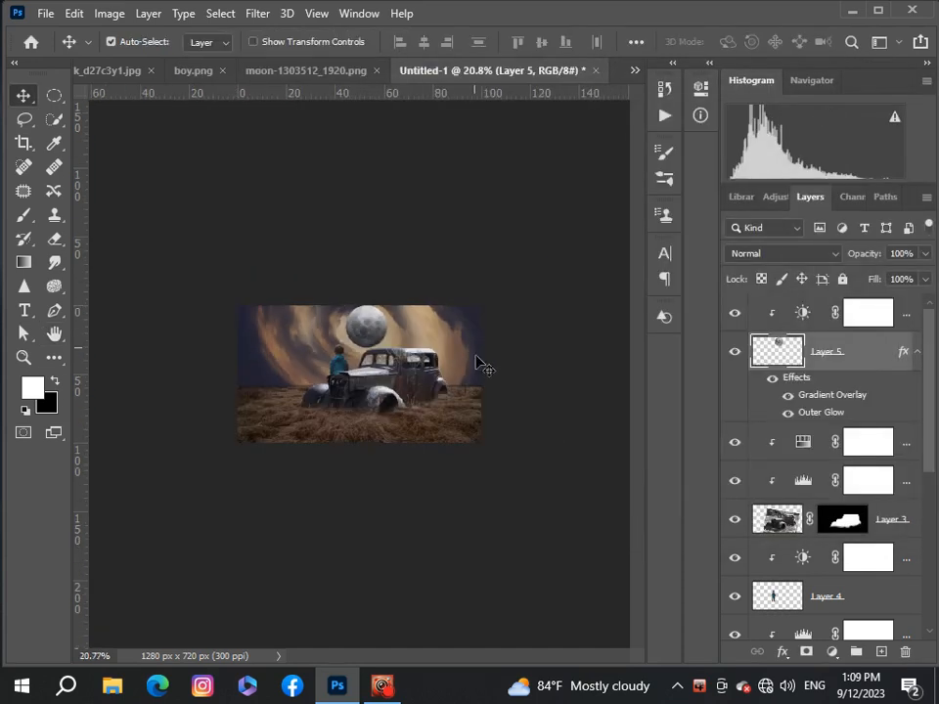
scroll(470, 419, up, 4)
scroll(471, 418, up, 2)
scroll(476, 424, down, 4)
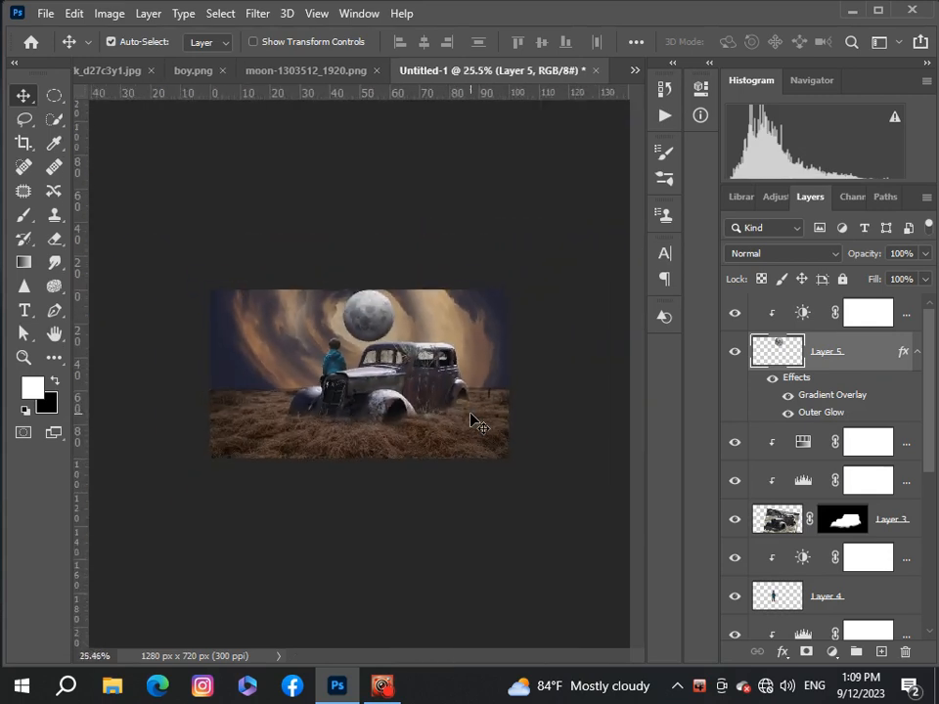
scroll(475, 423, up, 3)
scroll(535, 426, down, 1)
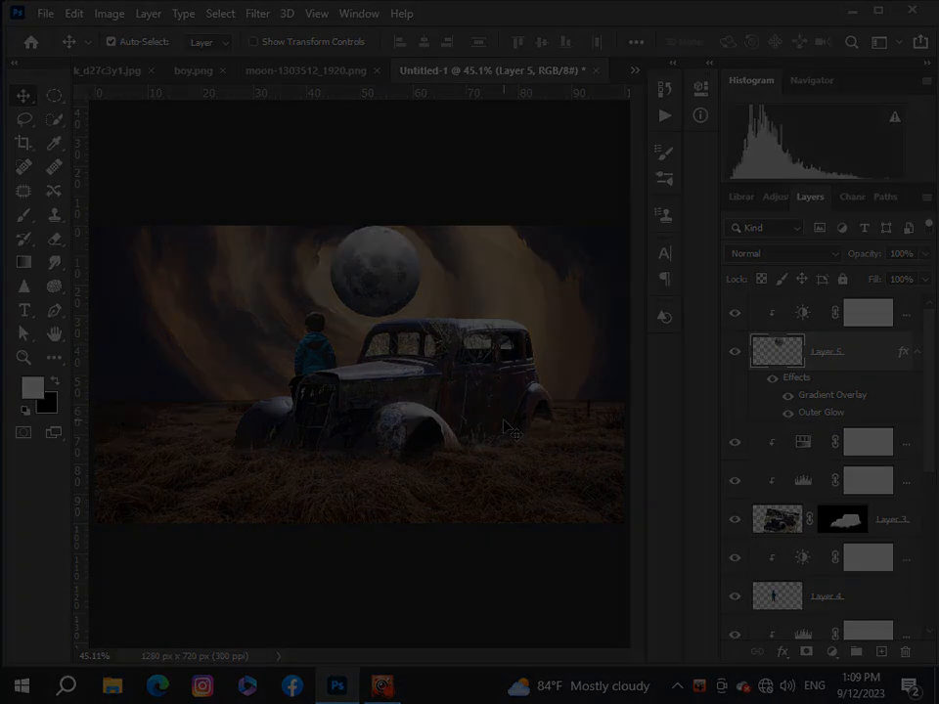
Add a new layer at the top of the stack and prepare a soft black 250 px brush for shading the grass.
click(881, 651)
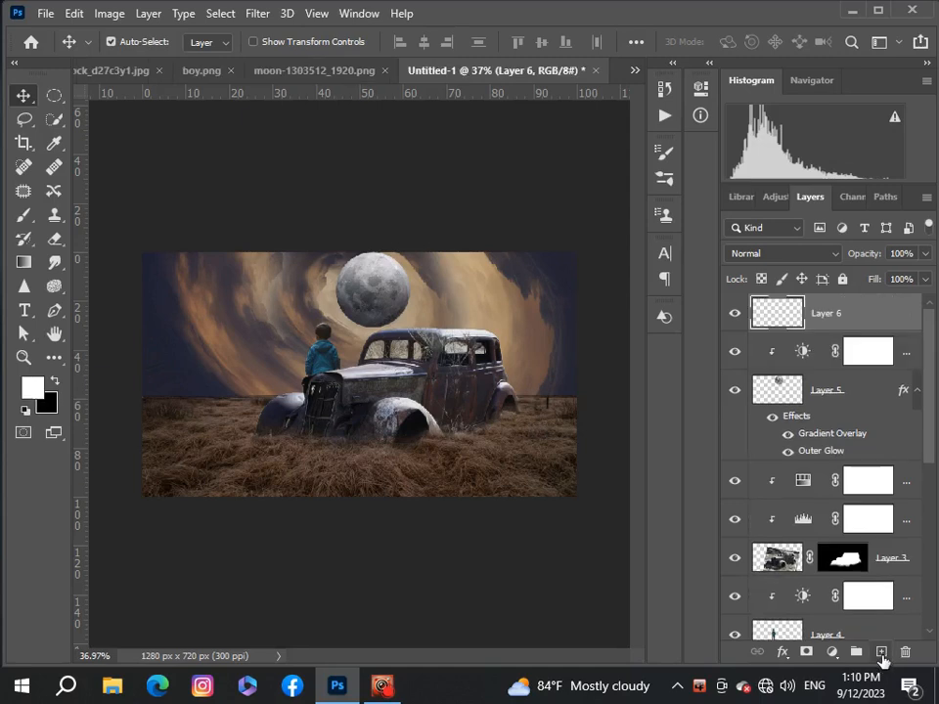
click(23, 215)
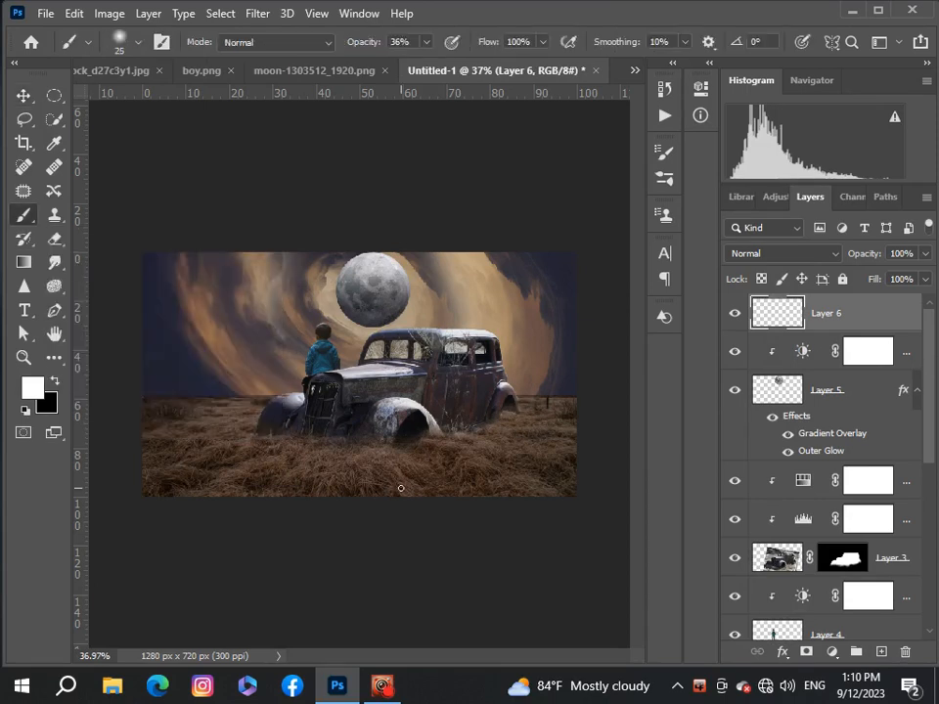
key(bracketright)
key(bracketright)
key(bracketright)
key(bracketright)
key(bracketright)
key(bracketright)
key(bracketright)
click(54, 382)
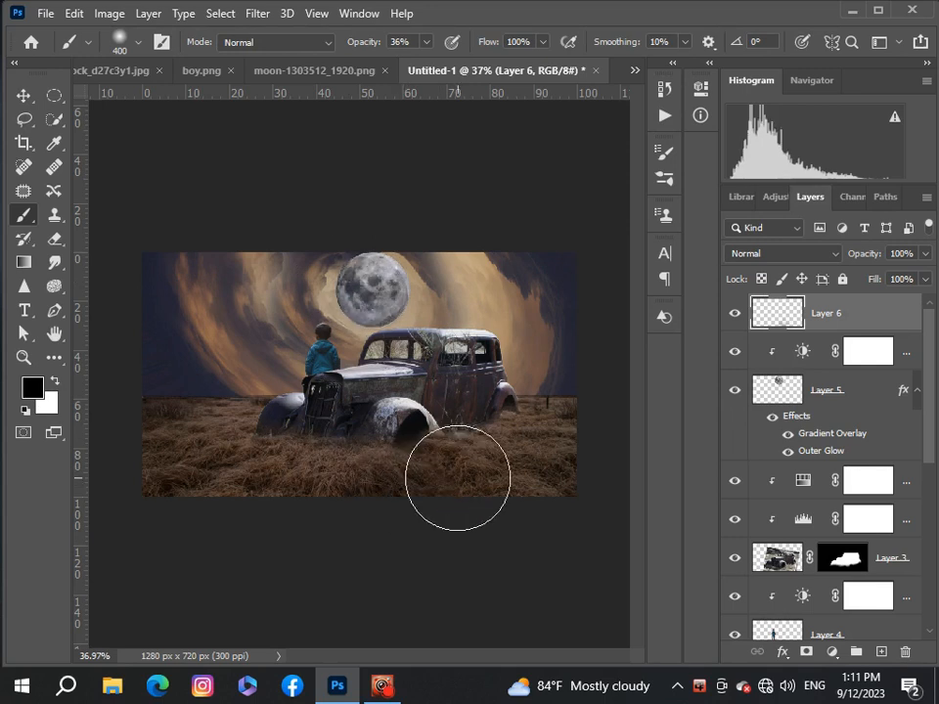
key(bracketleft)
key(bracketleft)
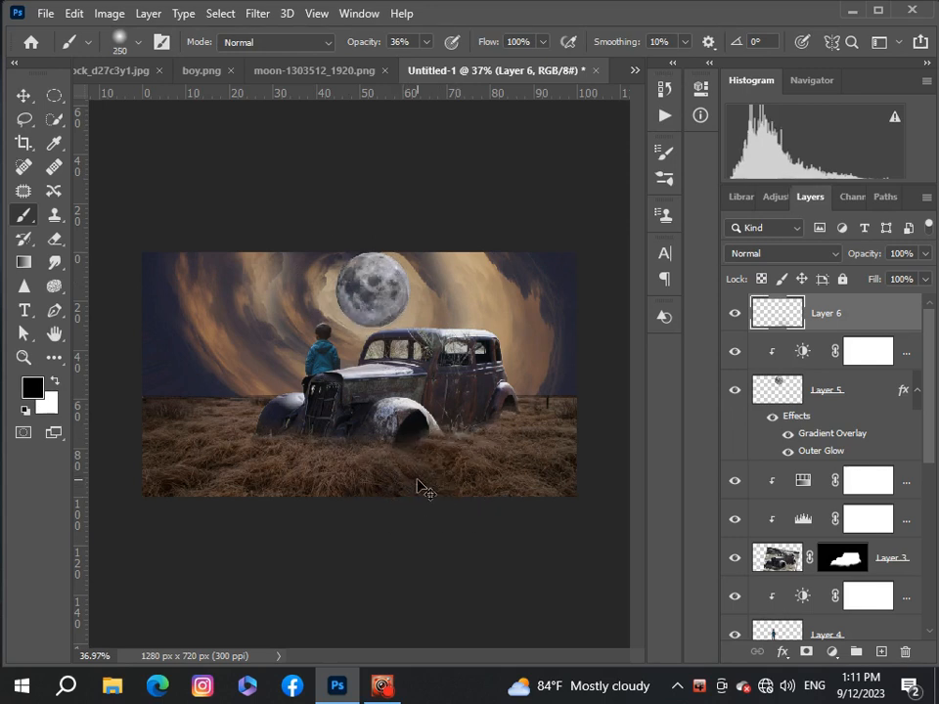
Paint soft black shading over the grass below the car at 23% brush opacity, enlarging the brush to 400 px.
click(426, 42)
drag(425, 63, 412, 64)
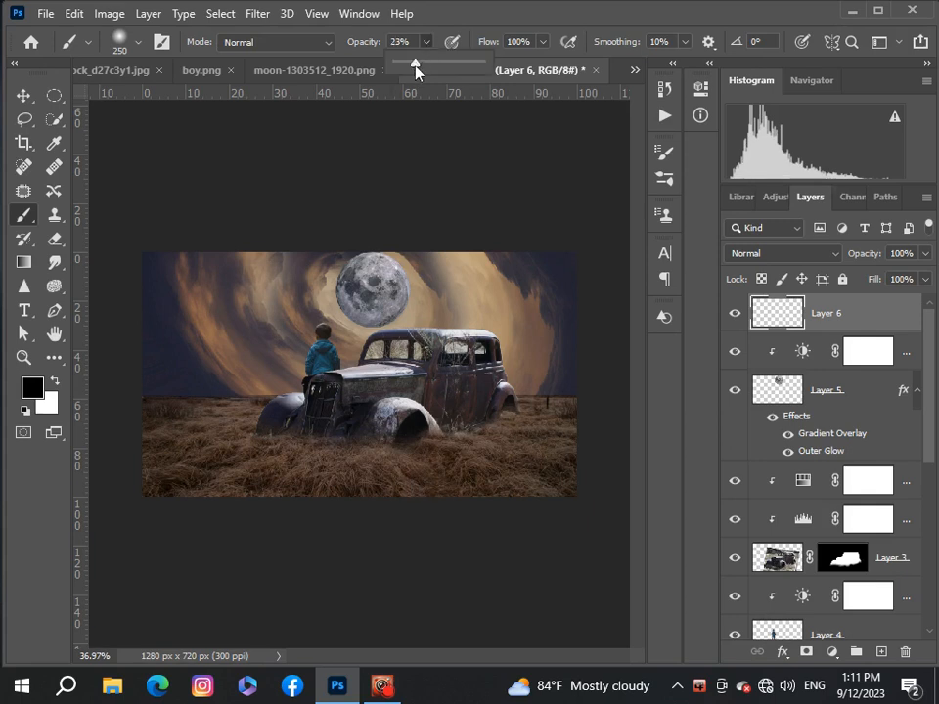
click(407, 470)
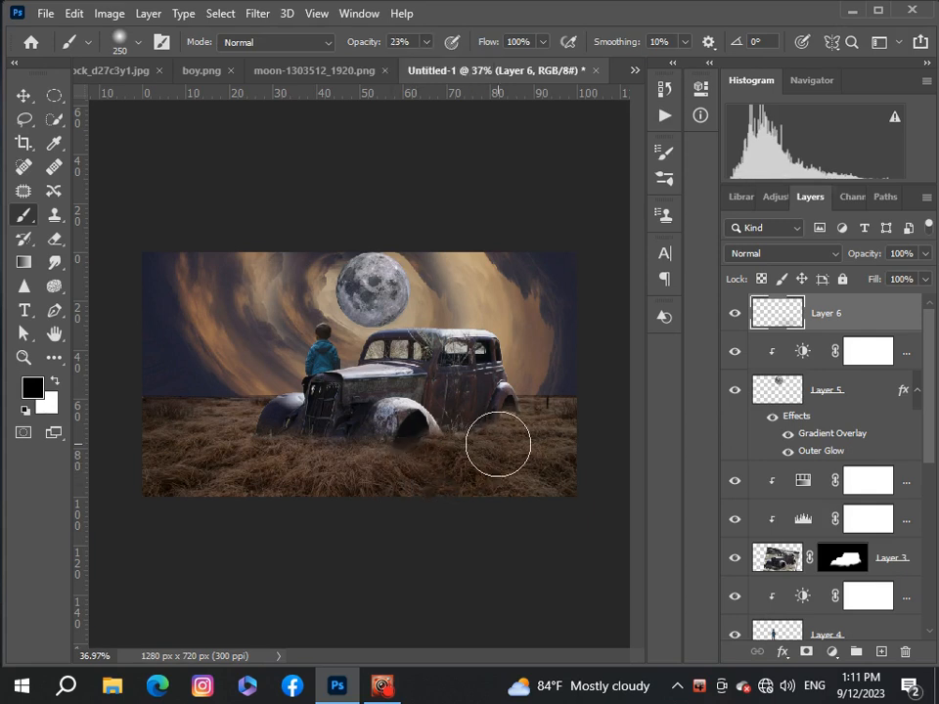
key(bracketright)
key(bracketright)
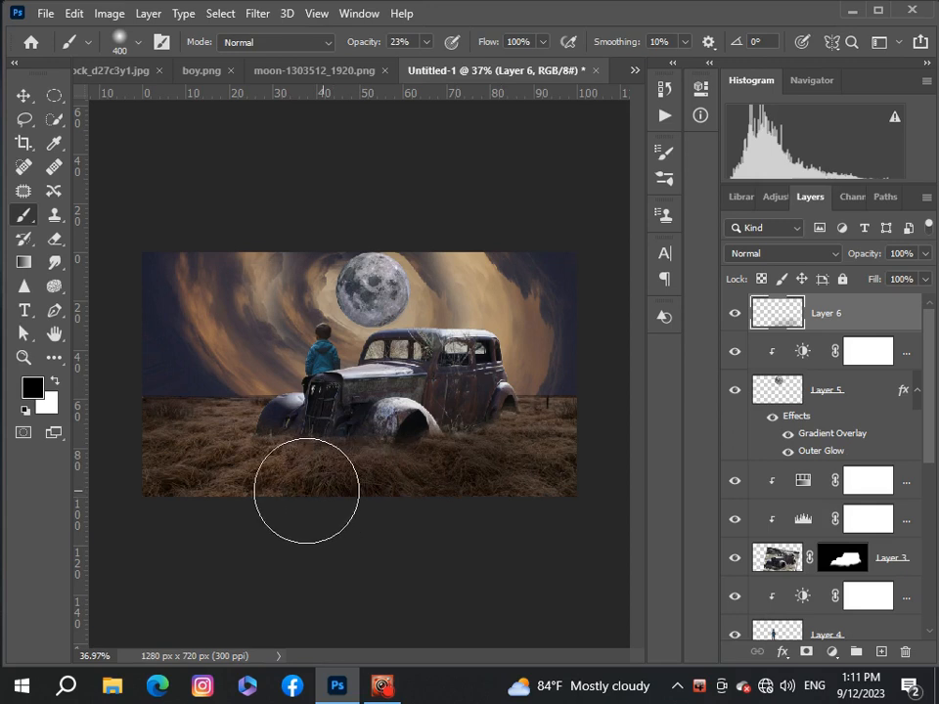
scroll(489, 479, down, 2)
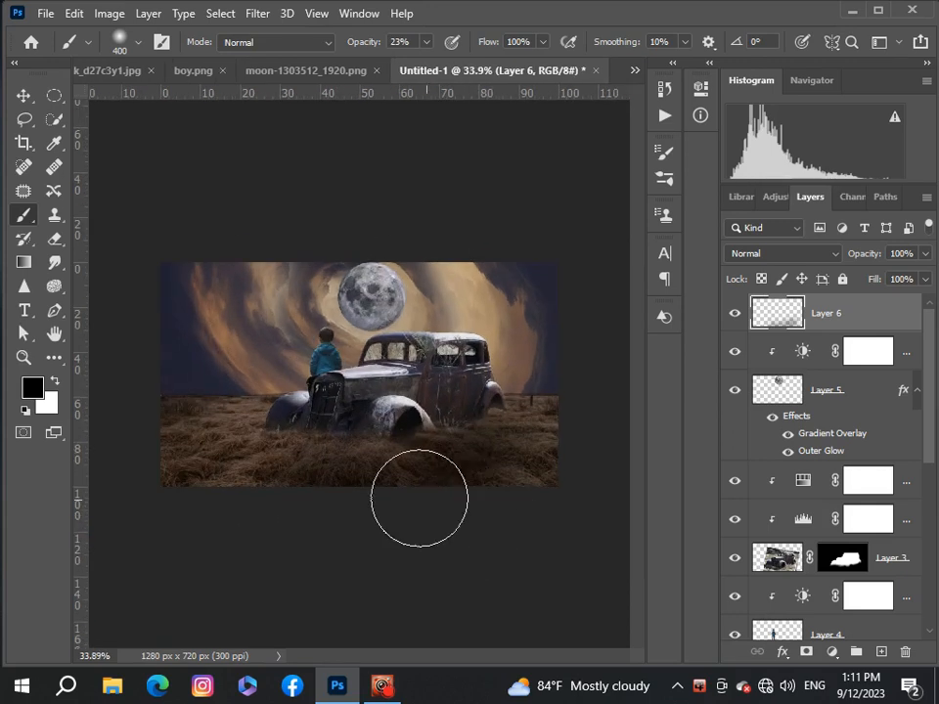
scroll(418, 499, up, 5)
scroll(412, 486, down, 5)
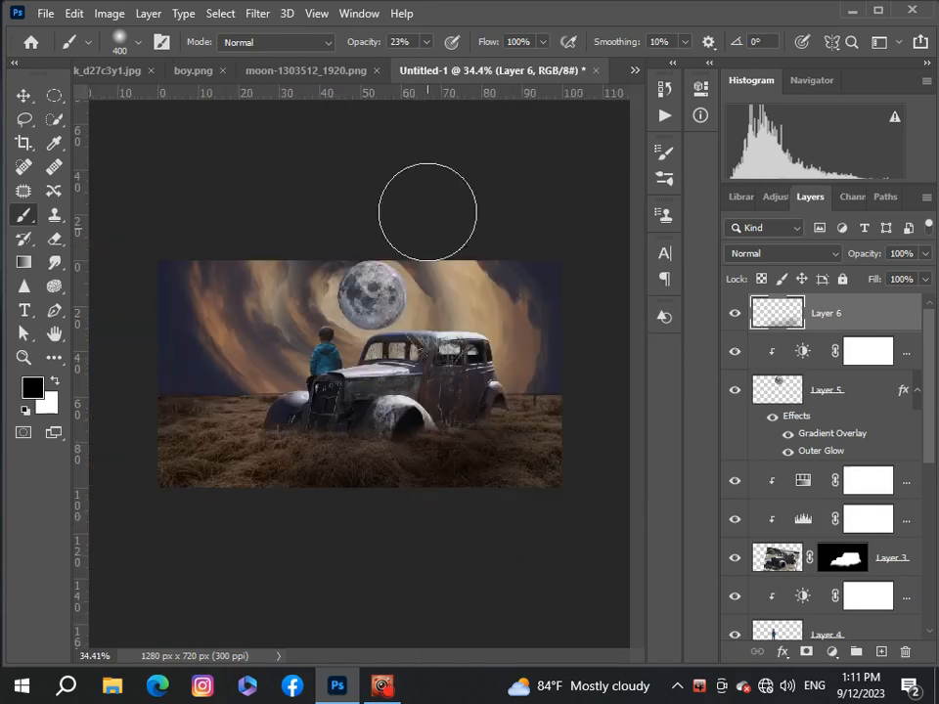
Lower the brush opacity to 11% and subtly darken the foreground grass further with the 400 px black brush.
click(426, 43)
drag(422, 62, 415, 63)
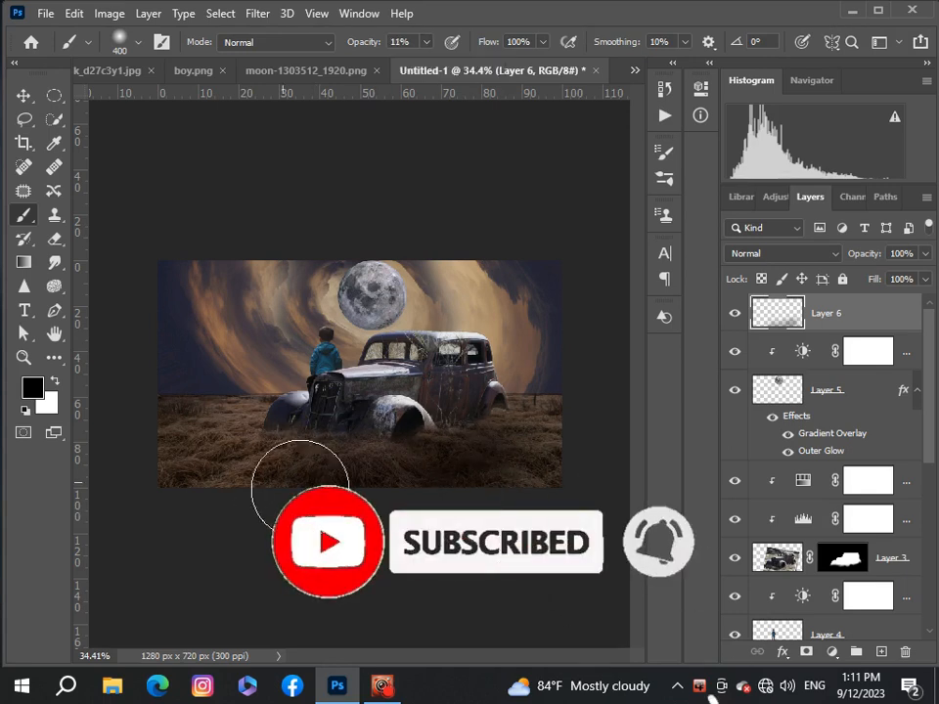
scroll(299, 486, down, 1)
scroll(313, 509, up, 3)
scroll(322, 524, down, 5)
scroll(327, 524, up, 4)
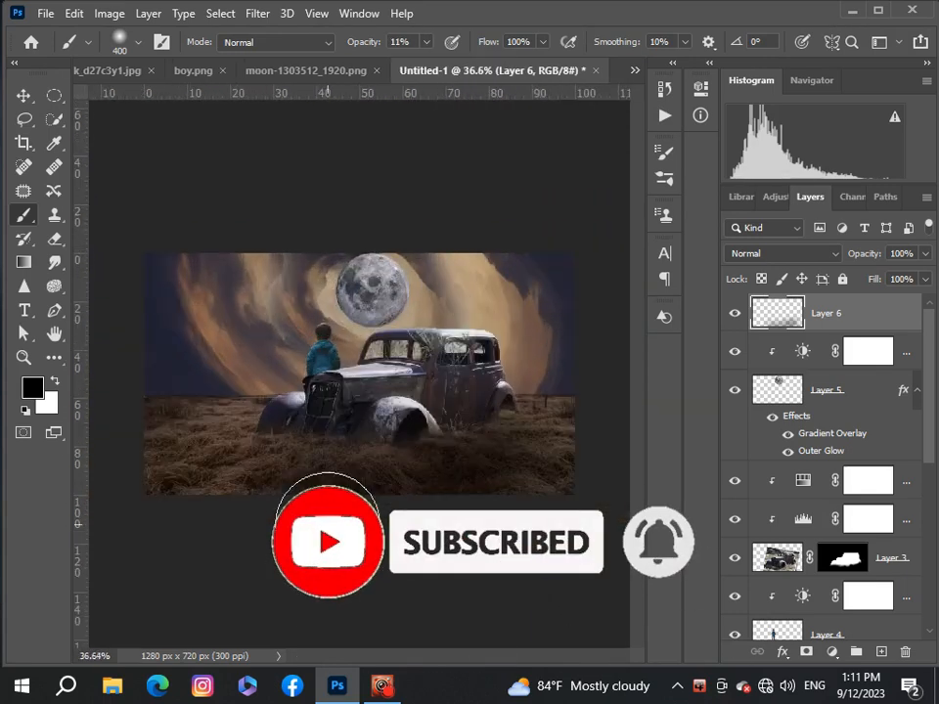
Reduce the soft black brush to 175 px and shade the car's front fender at 11% opacity.
scroll(411, 430, up, 2)
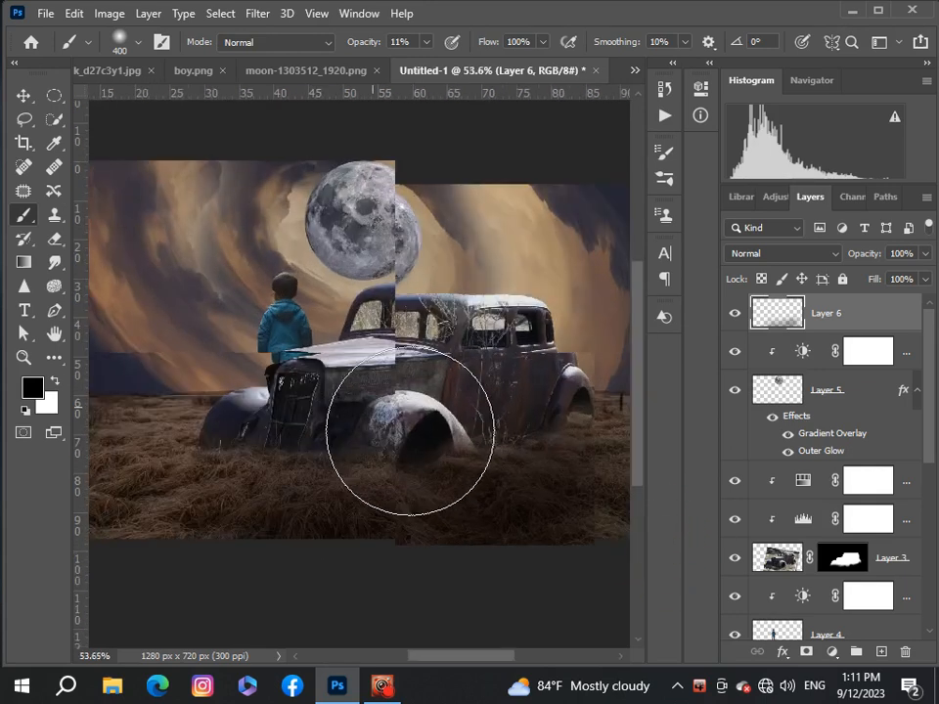
scroll(411, 430, up, 3)
key(bracketleft)
key(bracketleft)
key(bracketleft)
key(bracketleft)
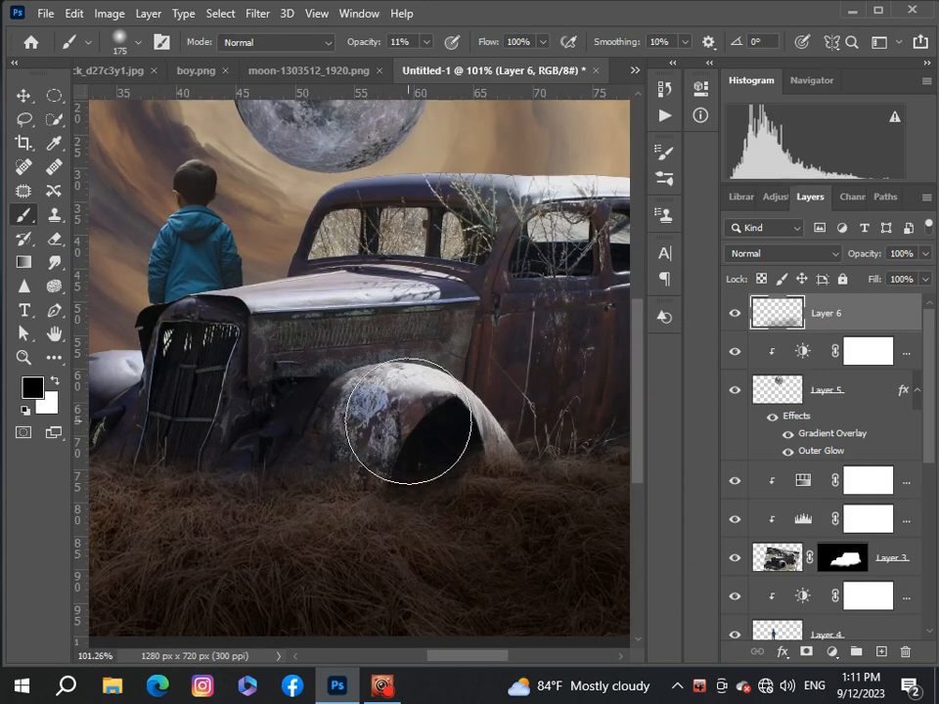
mouse_move(408, 421)
mouse_down()
mouse_move(398, 413)
mouse_move(461, 402)
mouse_move(389, 423)
mouse_up()
scroll(389, 422, down, 2)
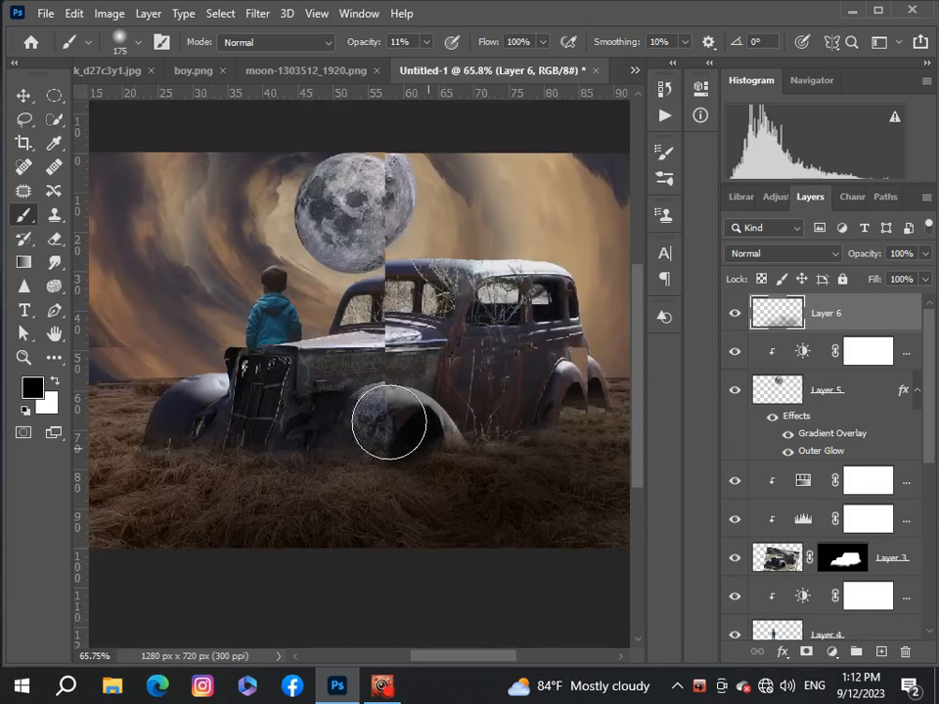
scroll(474, 493, down, 2)
scroll(508, 430, up, 1)
scroll(534, 398, down, 1)
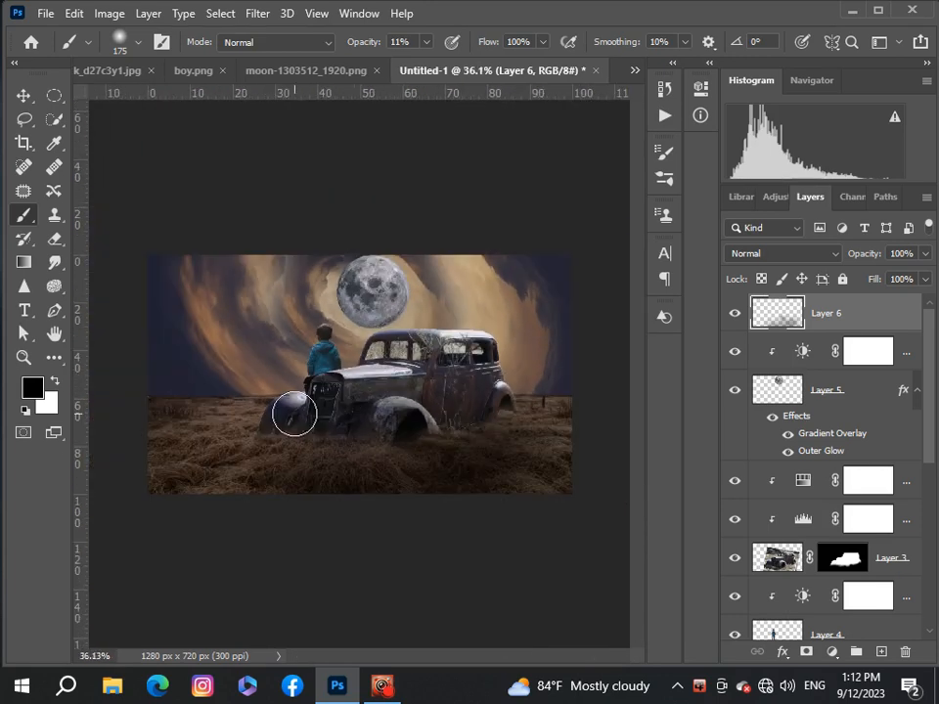
scroll(294, 415, down, 1)
click(24, 95)
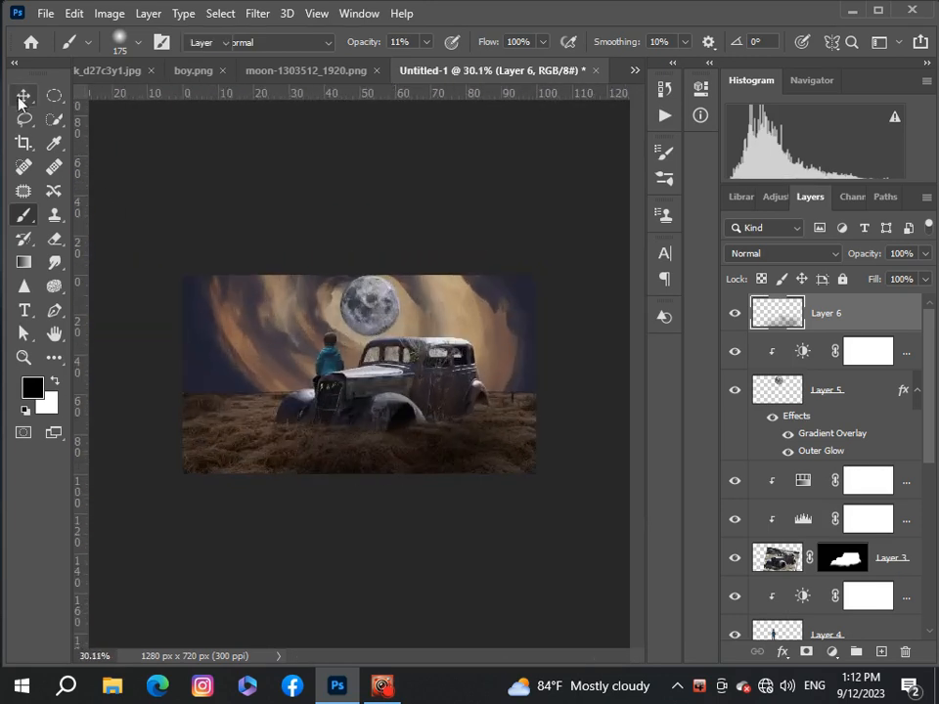
key(ctrl+y)
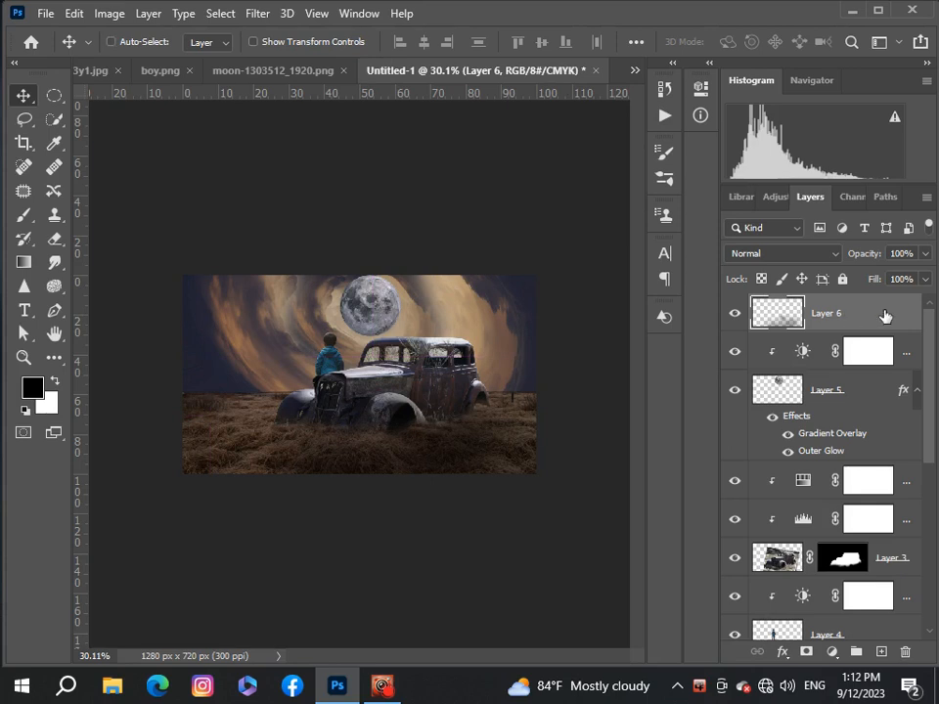
key(ctrl+t)
drag(460, 464, 460, 466)
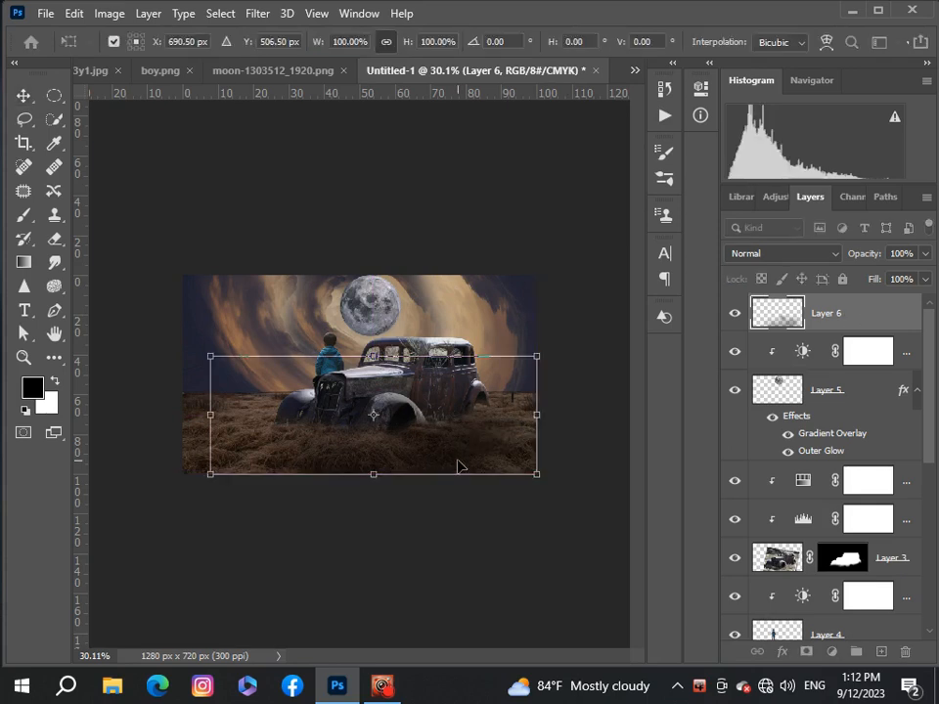
click(24, 94)
Add a new layer above the grass shading and reduce the soft black brush to 45 px.
scroll(380, 348, up, 4)
scroll(380, 348, down, 5)
scroll(379, 349, up, 4)
scroll(380, 348, down, 5)
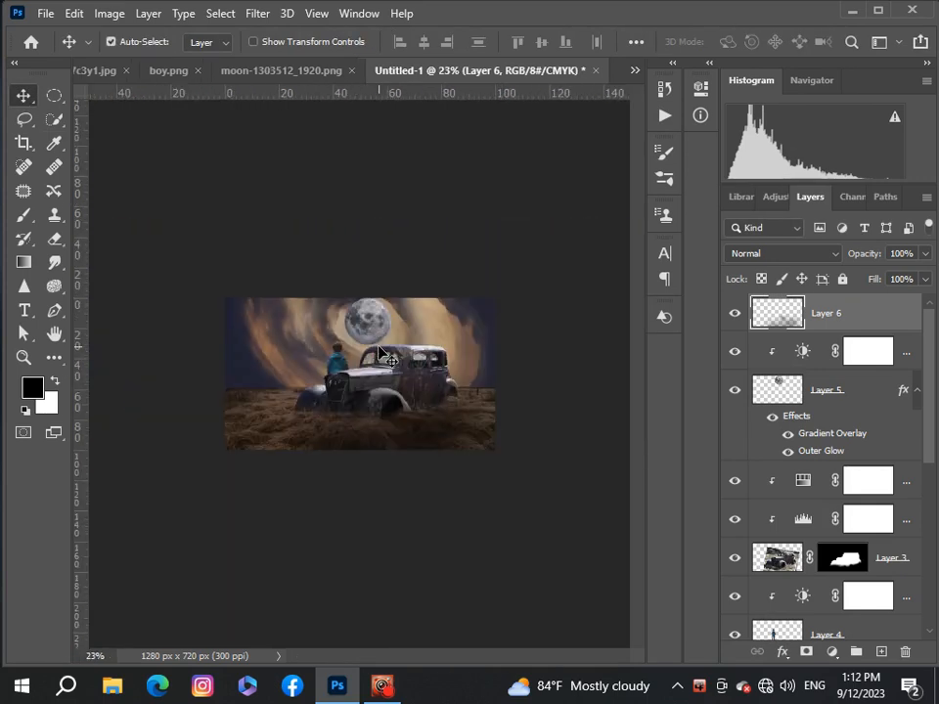
scroll(379, 348, up, 6)
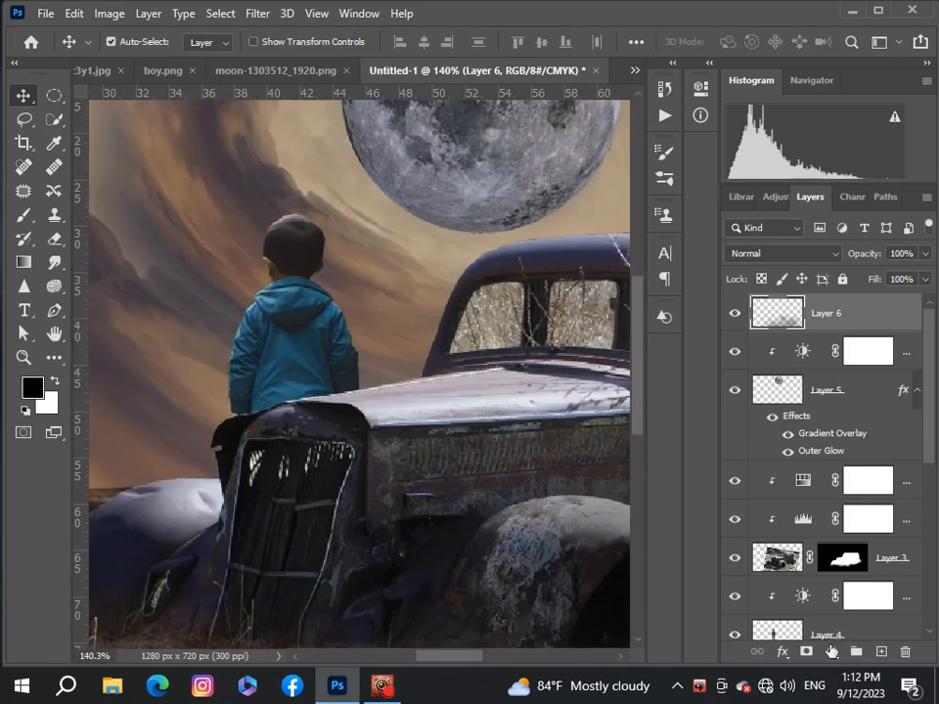
click(881, 652)
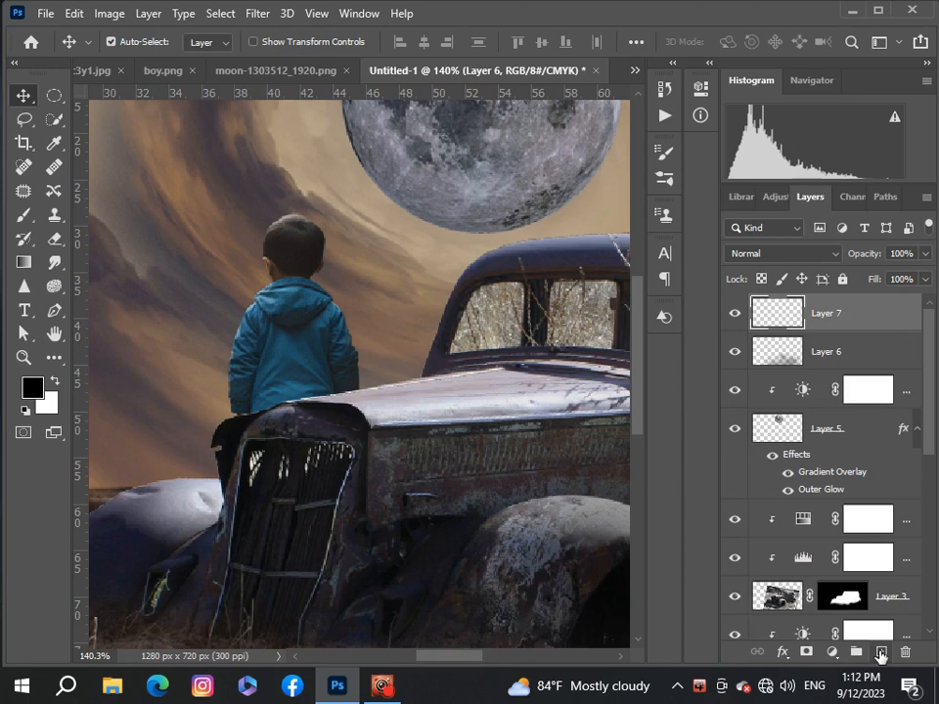
click(24, 215)
key(bracketleft)
key(bracketleft)
key(bracketleft)
key(bracketleft)
key(bracketleft)
key(bracketleft)
key(bracketleft)
key(bracketleft)
key(bracketleft)
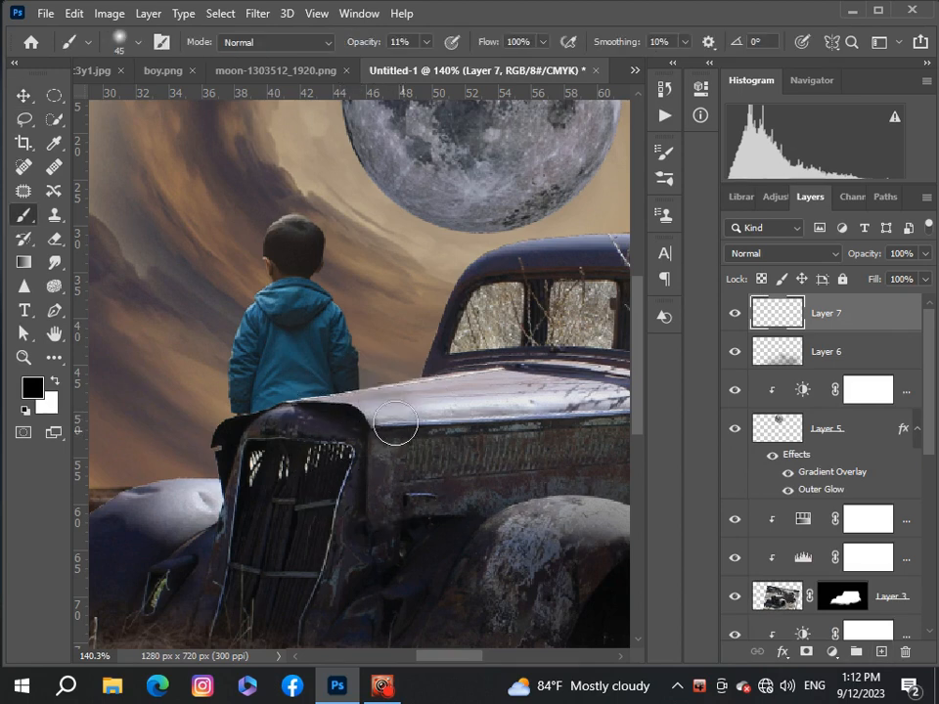
Paint a soft shadow on the car's hood beside the boy with a 25 px black brush at 40% opacity.
click(426, 43)
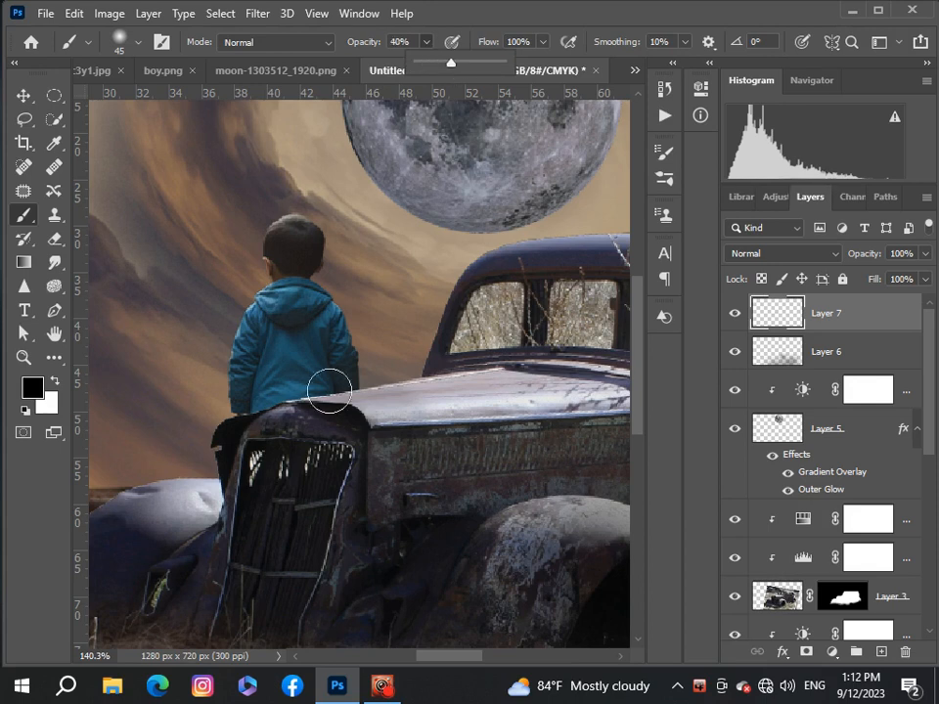
key(bracketleft)
key(bracketleft)
key(bracketleft)
key(bracketleft)
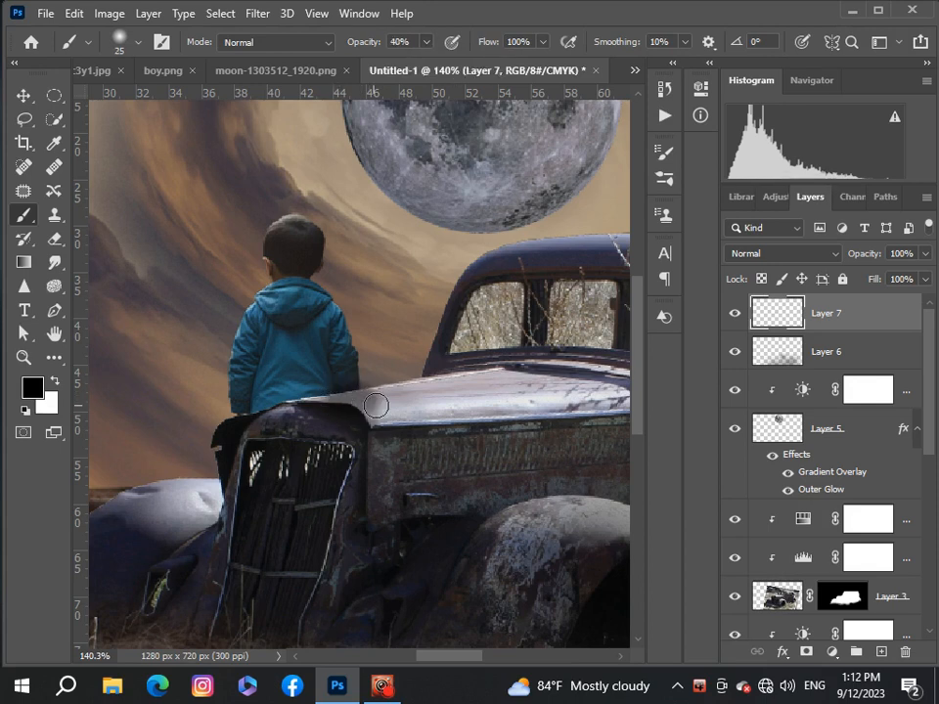
drag(376, 405, 401, 445)
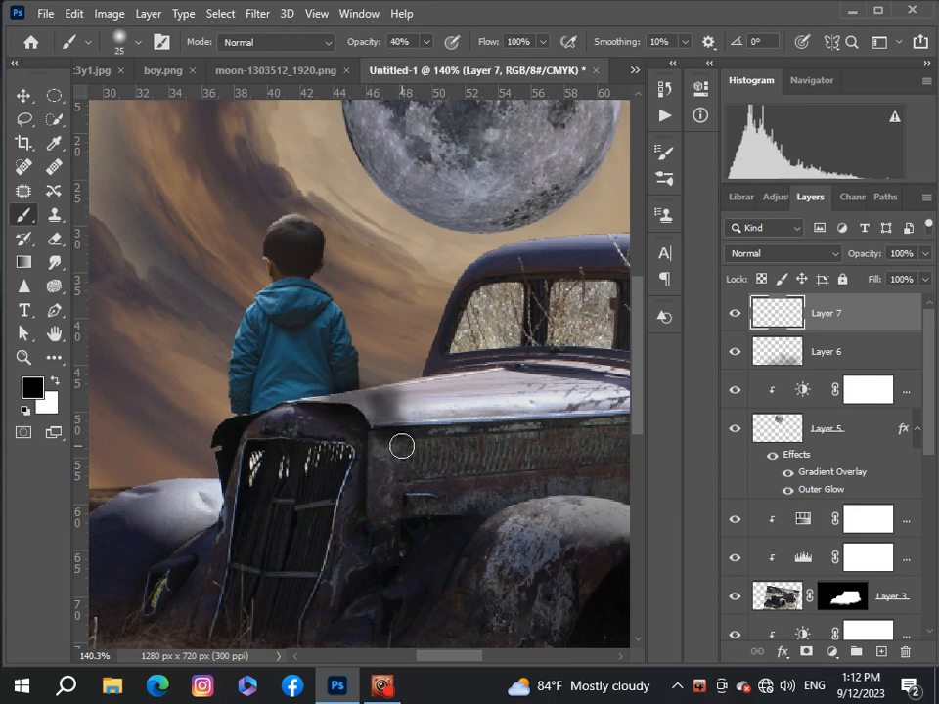
Examine the hood shadow beside the boy up close and check the whole composite.
scroll(392, 427, down, 5)
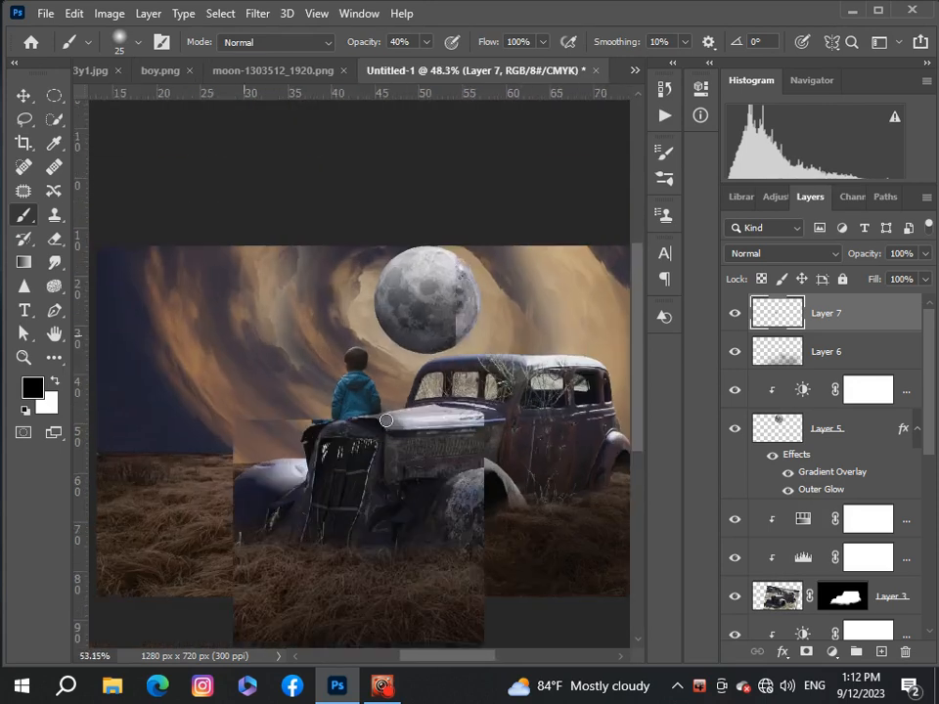
scroll(381, 422, up, 4)
scroll(356, 421, up, 4)
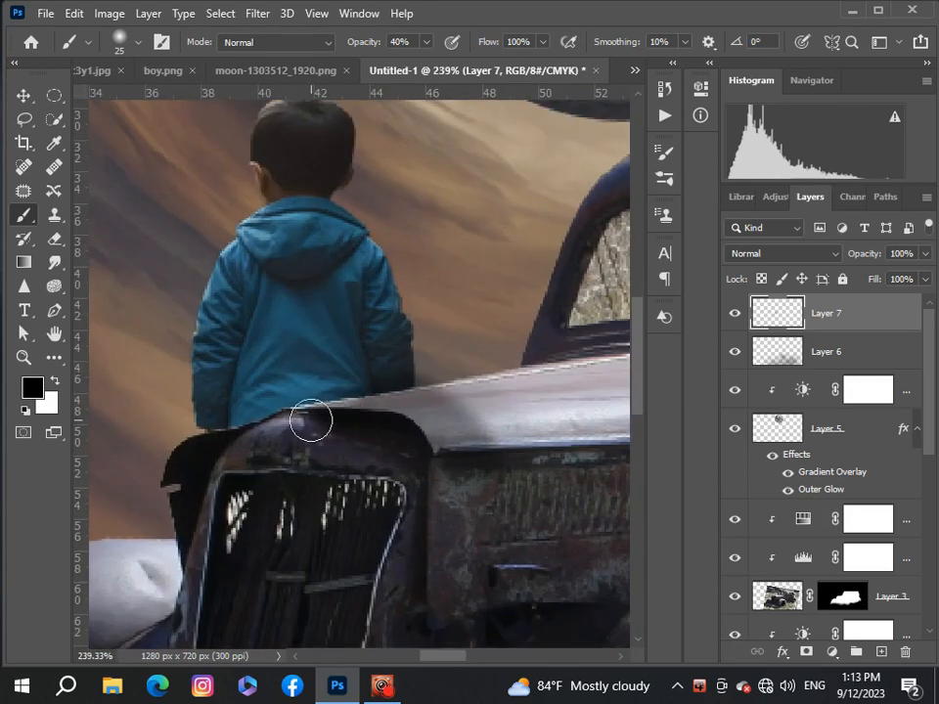
scroll(310, 420, down, 3)
scroll(362, 437, down, 4)
scroll(734, 356, down, 3)
scroll(301, 359, down, 2)
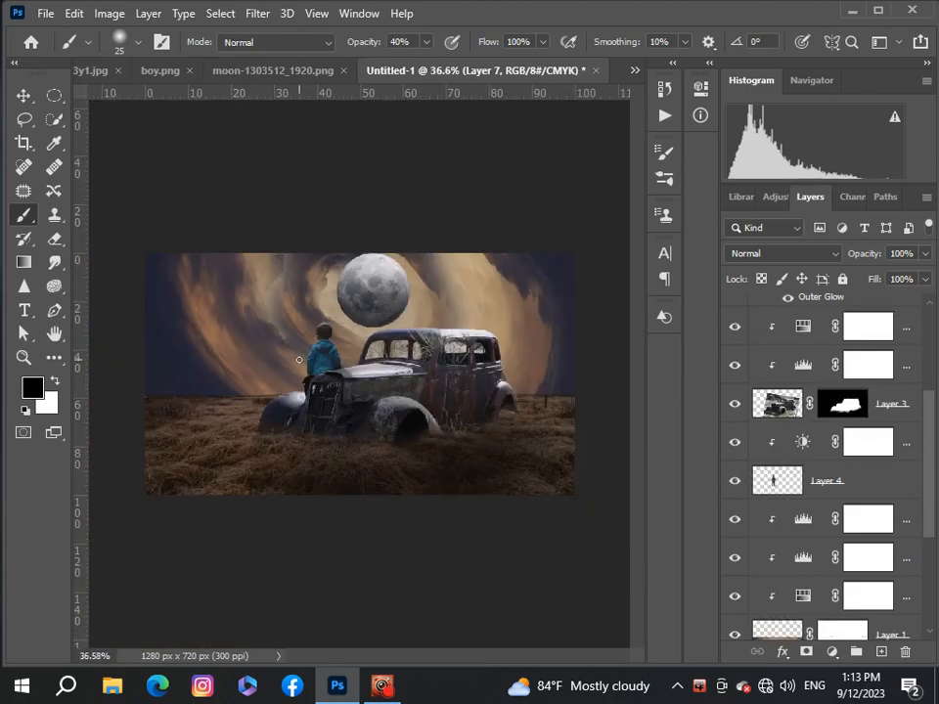
scroll(301, 360, up, 2)
scroll(300, 360, down, 2)
scroll(300, 360, up, 1)
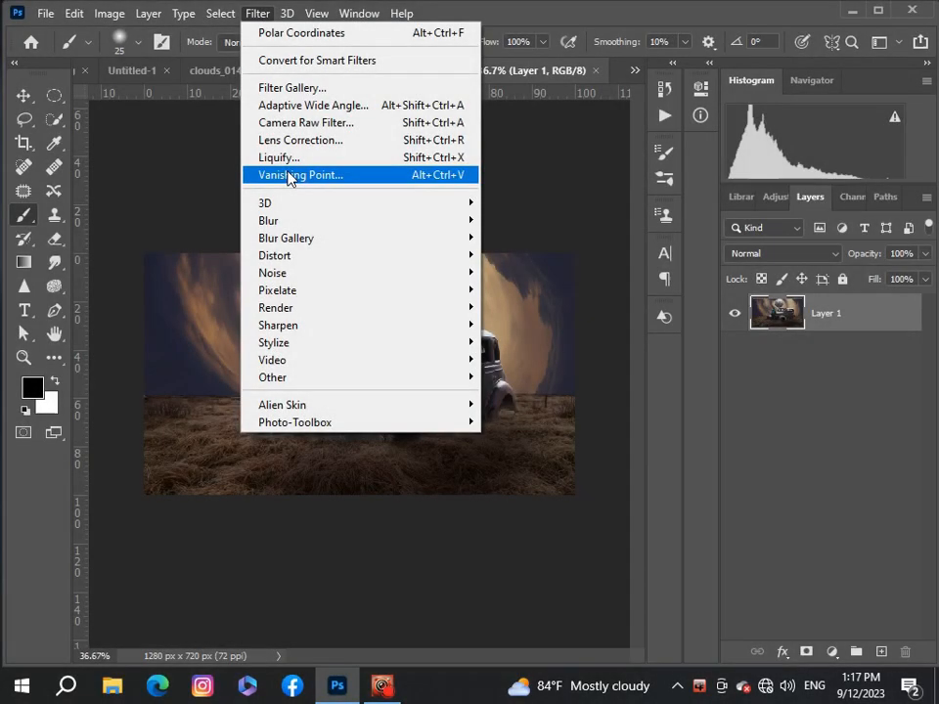
Start the Camera Raw Filter on the merged image and set temperature to +11 and tint to +22.
click(285, 90)
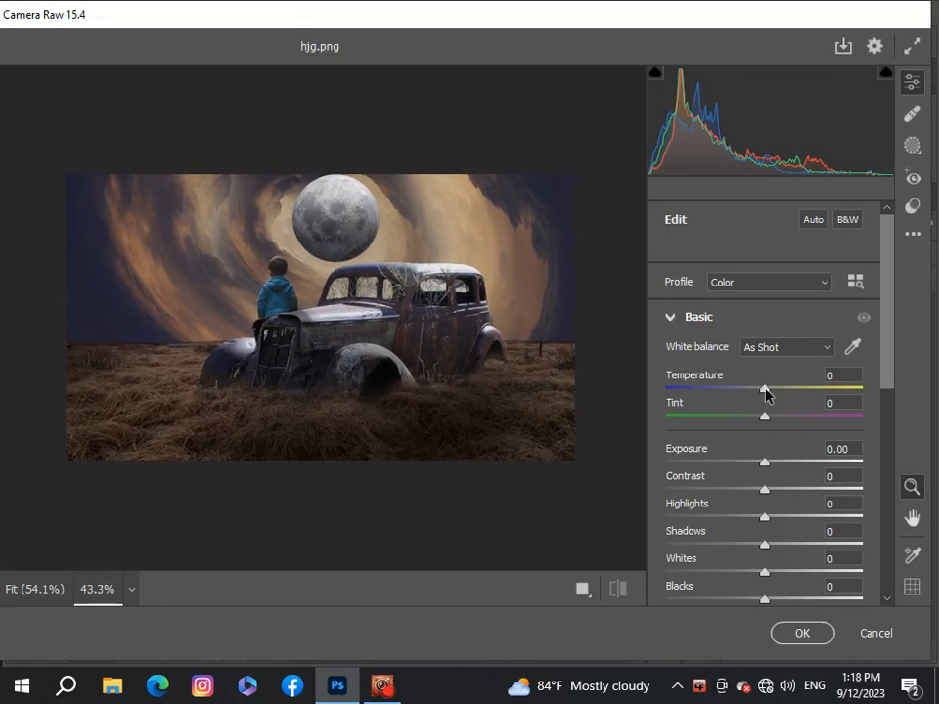
drag(765, 390, 783, 431)
drag(773, 389, 779, 392)
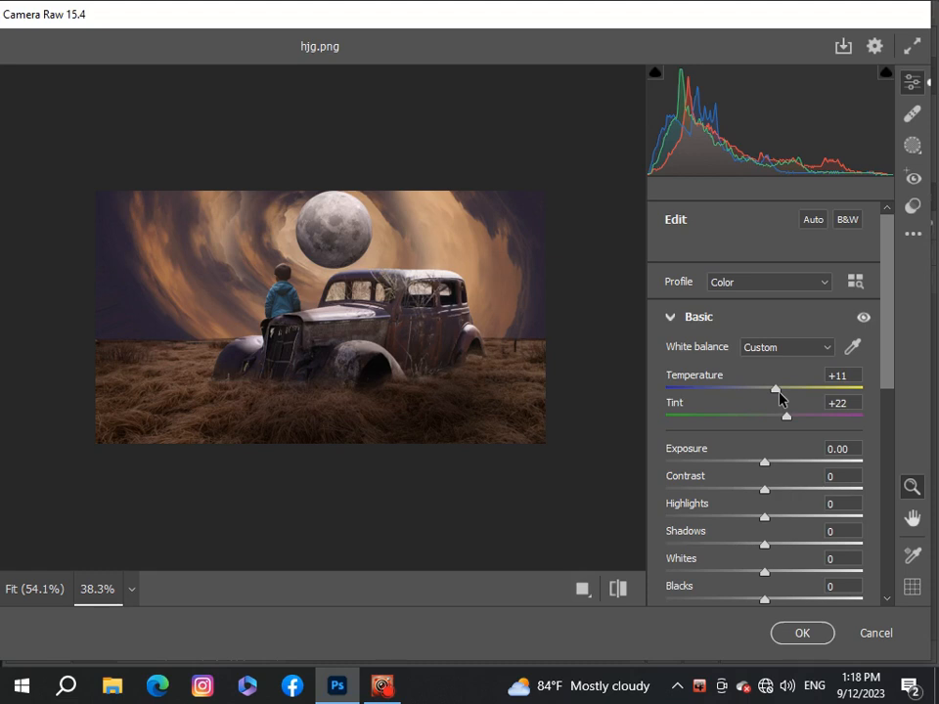
Set exposure to +0.15, contrast to +14, highlights to +17, shadows to -27, whites to +22 and blacks to +6.
drag(768, 467, 782, 520)
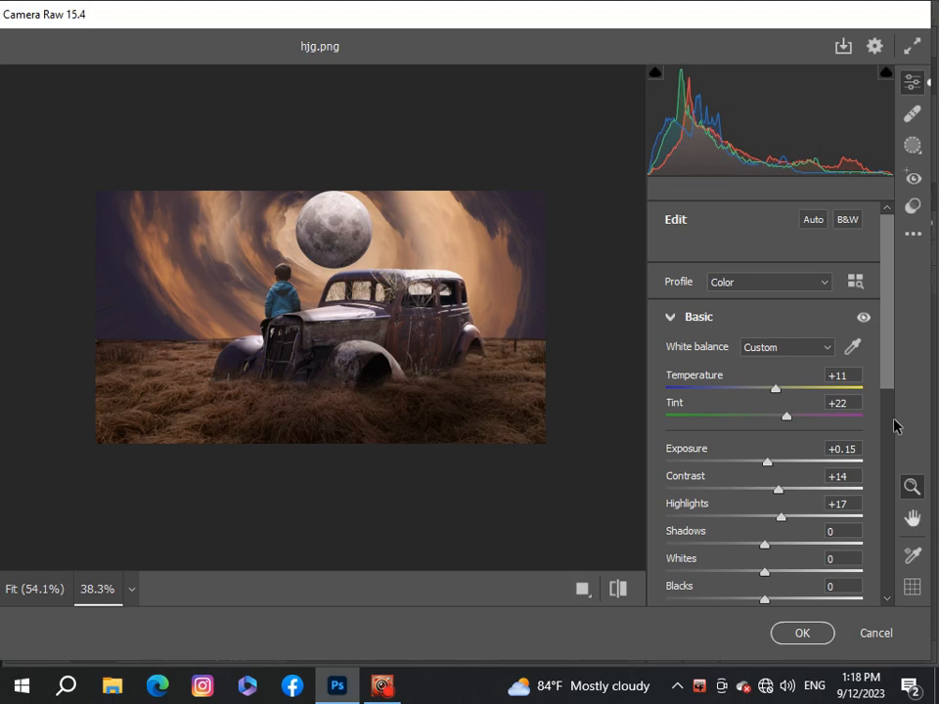
drag(884, 380, 830, 428)
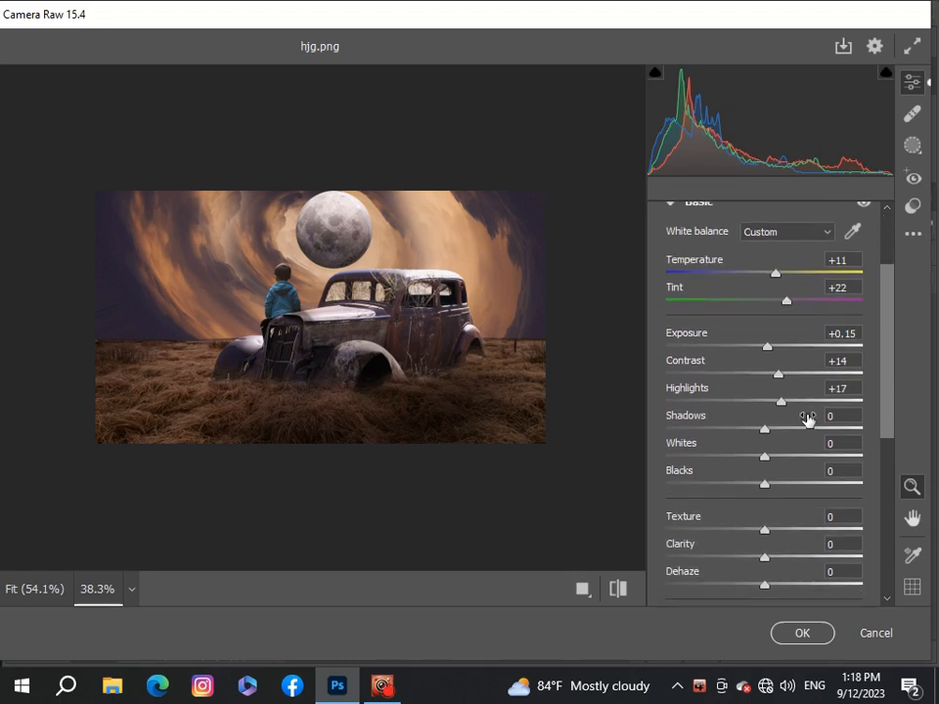
drag(765, 430, 769, 496)
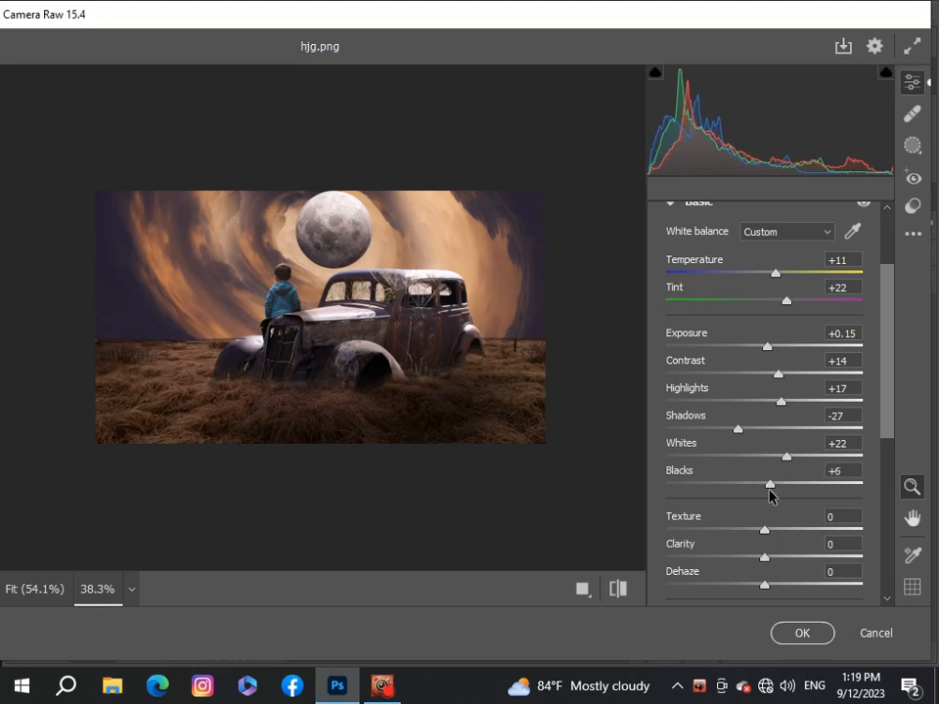
Set texture to +5 and clarity to +12, then try dehaze at +7 and reset it to 0.
scroll(889, 440, down, 4)
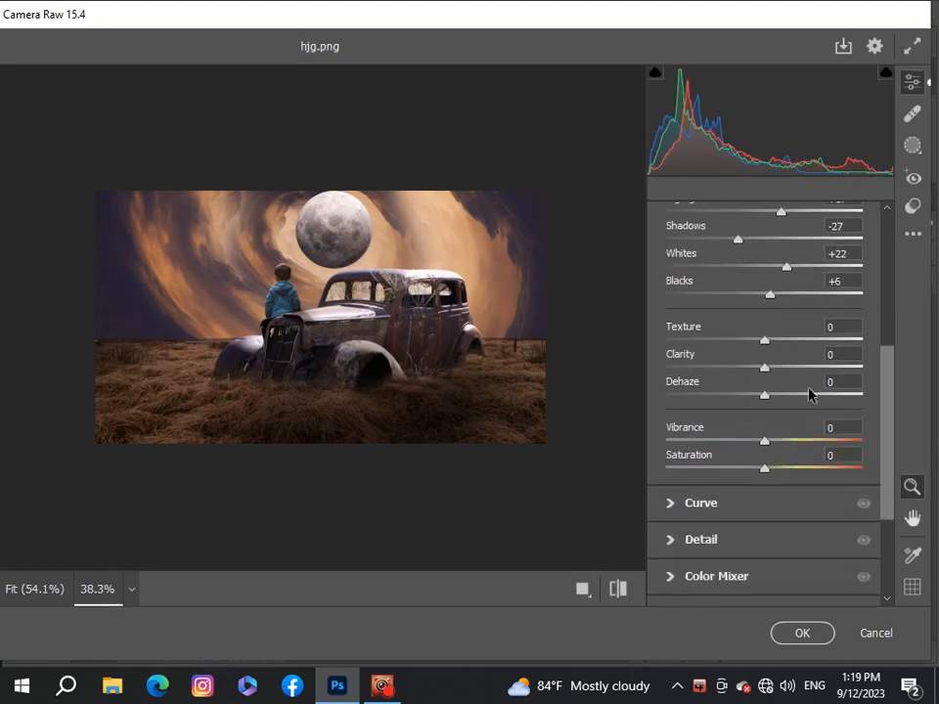
mouse_move(765, 341)
mouse_down()
mouse_move(794, 343)
mouse_move(760, 361)
mouse_move(780, 363)
mouse_move(781, 373)
mouse_move(772, 370)
mouse_move(780, 372)
mouse_move(769, 348)
mouse_up()
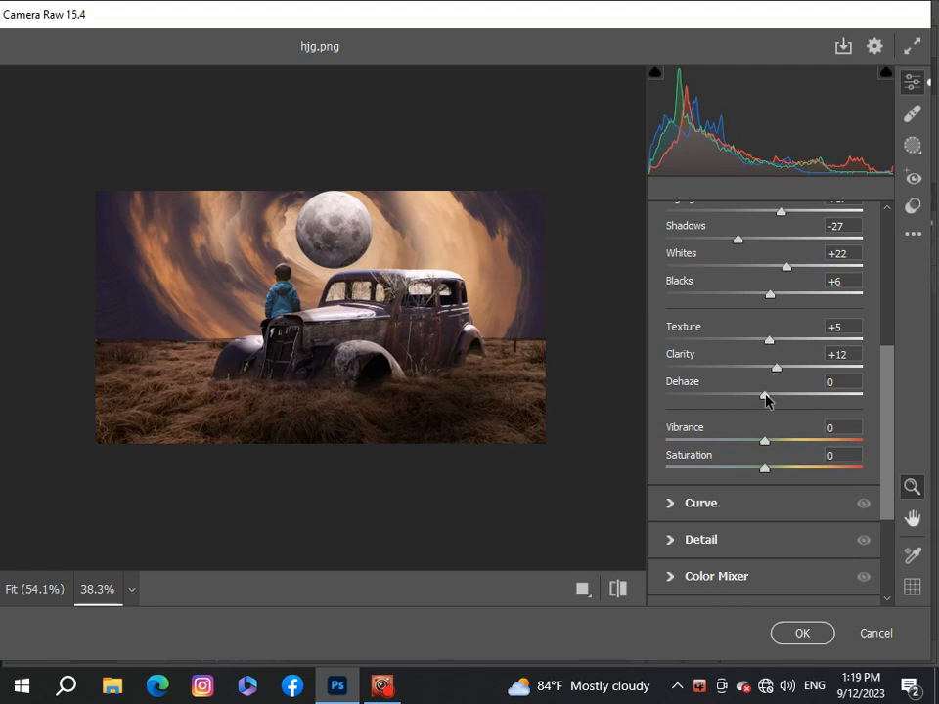
mouse_move(765, 394)
mouse_down()
mouse_move(787, 394)
mouse_move(755, 401)
mouse_move(774, 401)
mouse_up()
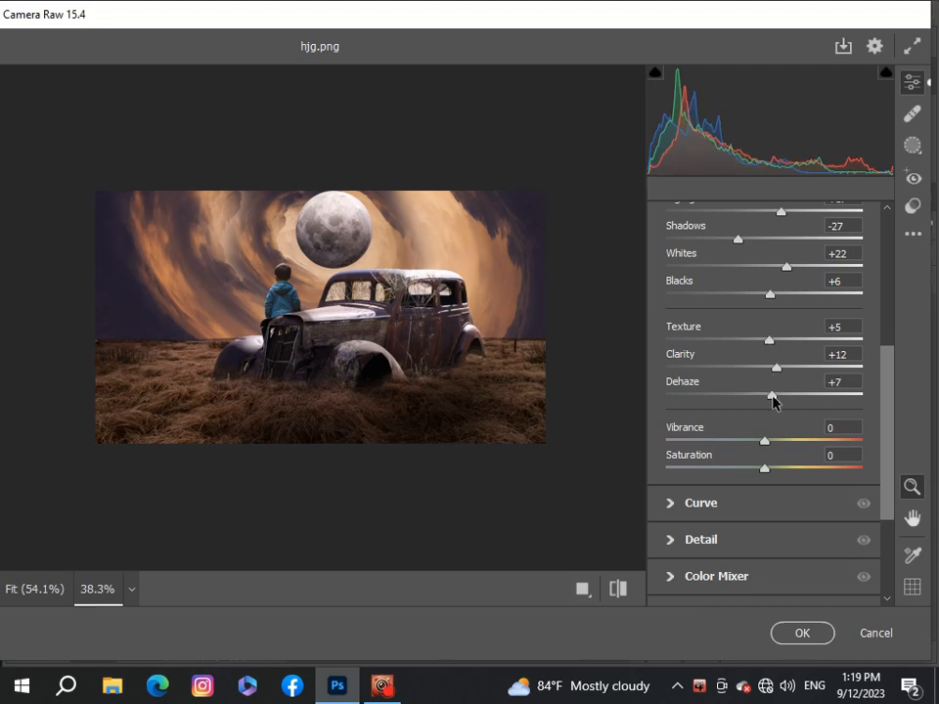
double_click(772, 399)
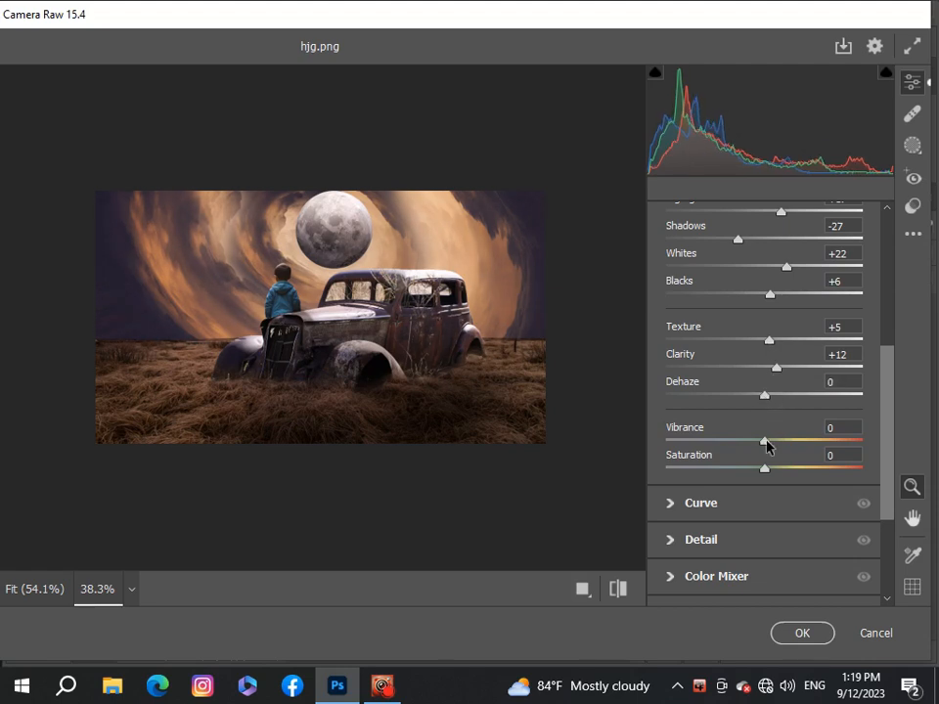
Try a stronger vibrance of +38, then settle the vibrance at +14, leaving saturation at 0.
drag(768, 446, 804, 437)
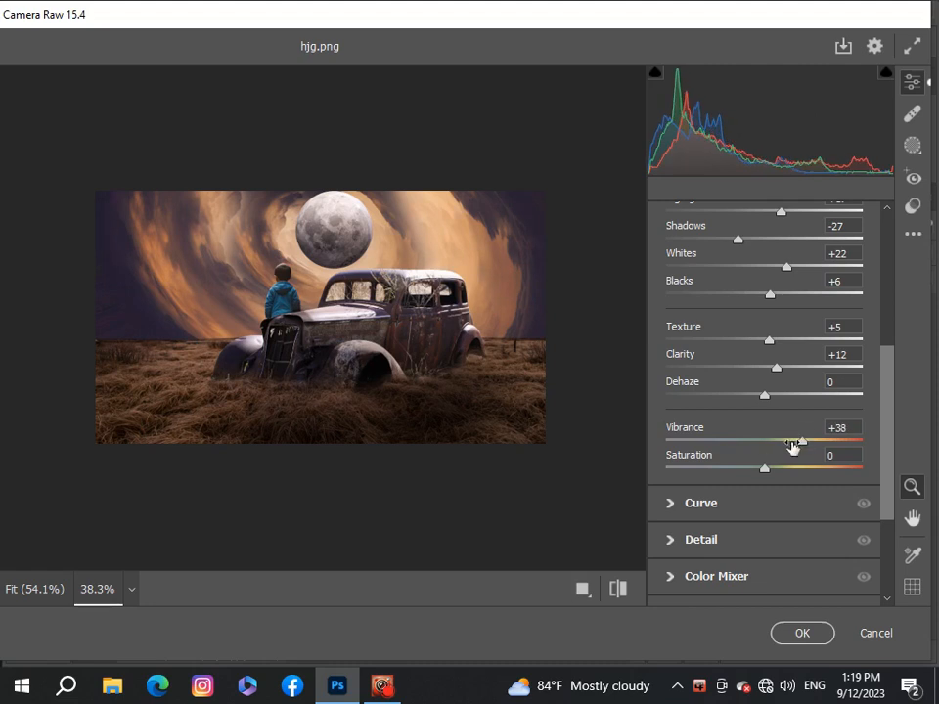
mouse_move(766, 474)
mouse_down()
mouse_move(784, 472)
mouse_move(761, 475)
mouse_move(769, 478)
mouse_up()
drag(802, 442, 779, 445)
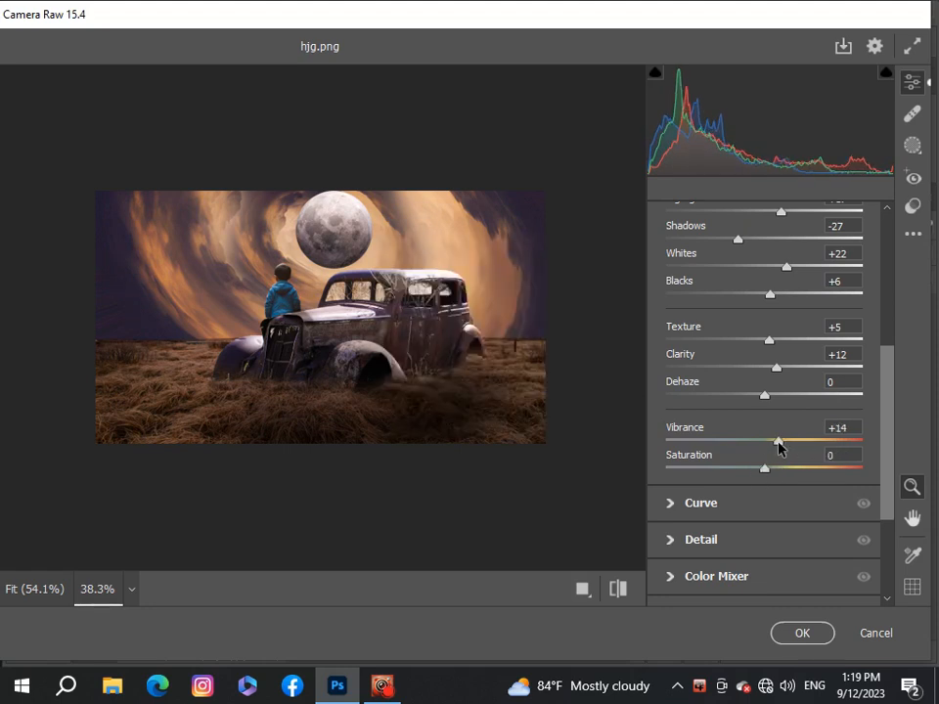
Examine the Calibration, Effects and Color Grading settings of the Camera Raw filter.
drag(883, 438, 888, 531)
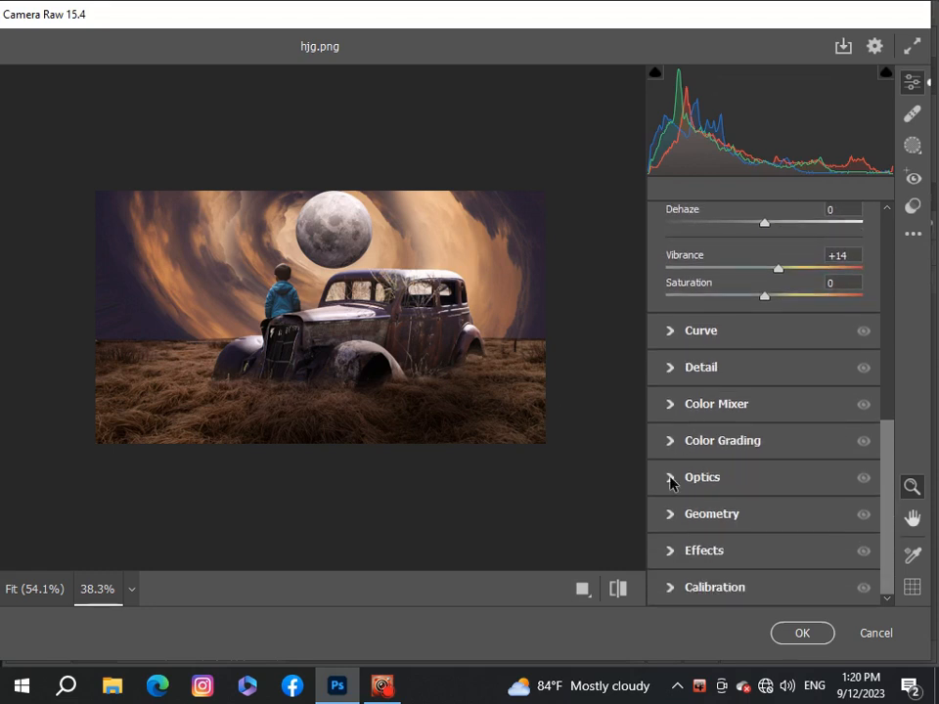
click(671, 586)
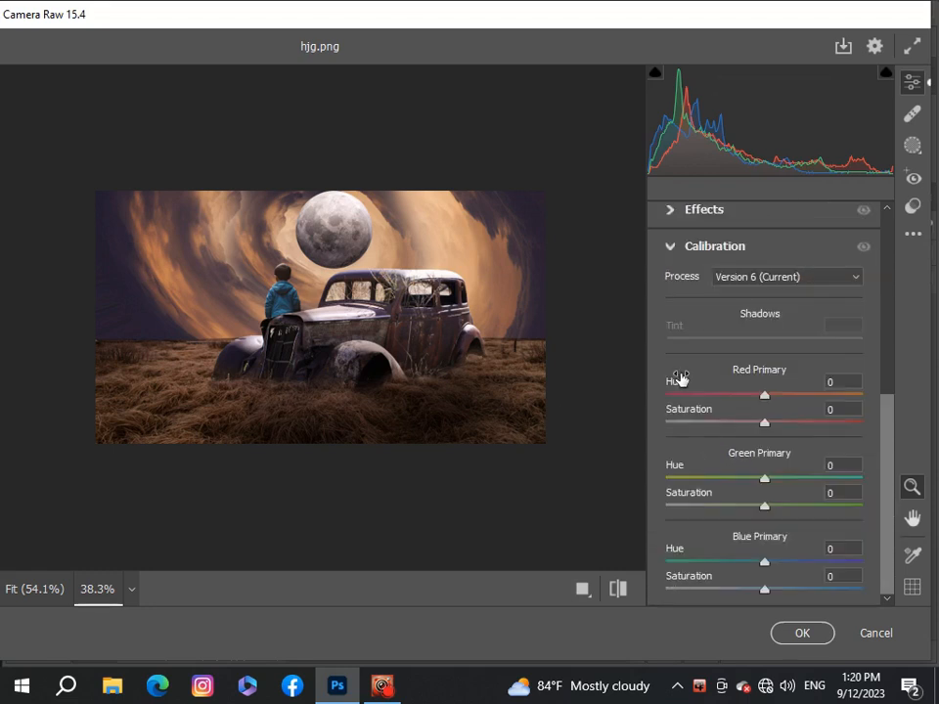
click(672, 248)
click(690, 553)
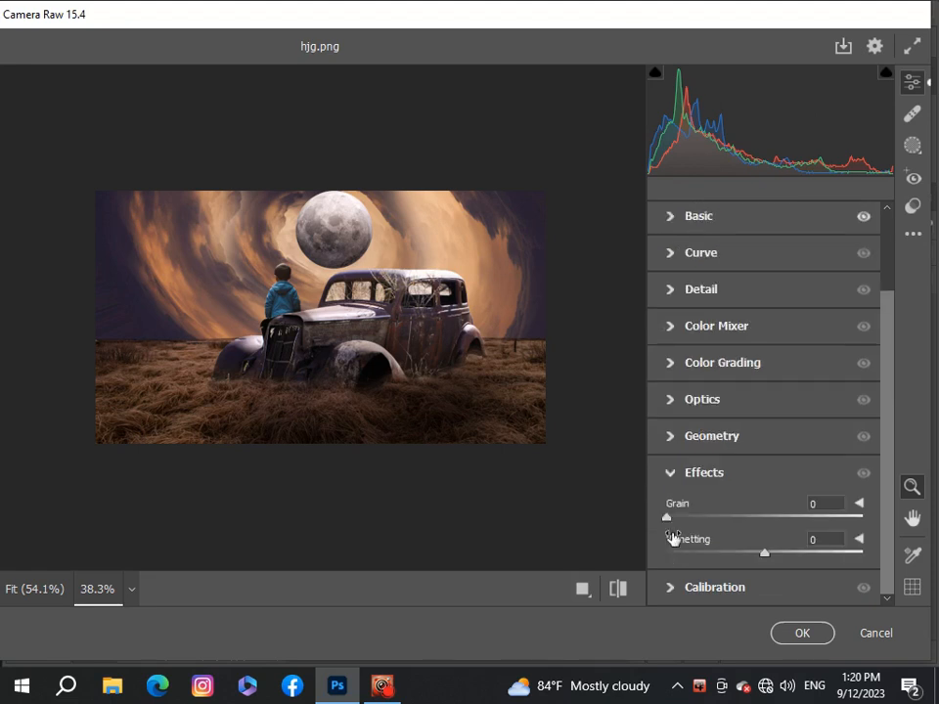
click(672, 479)
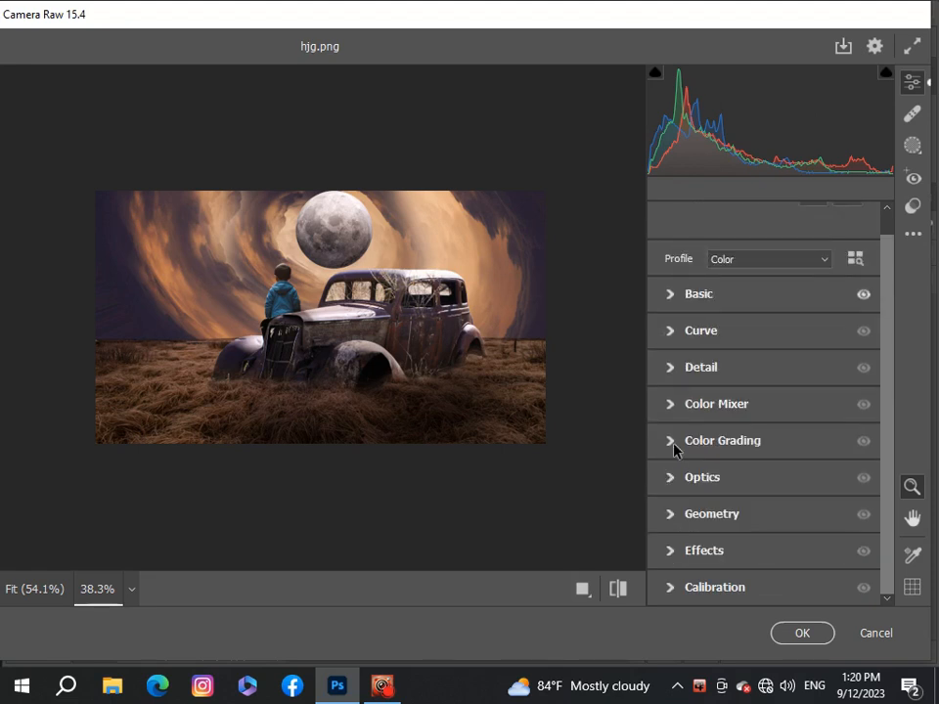
click(673, 445)
click(667, 219)
scroll(679, 369, up, 1)
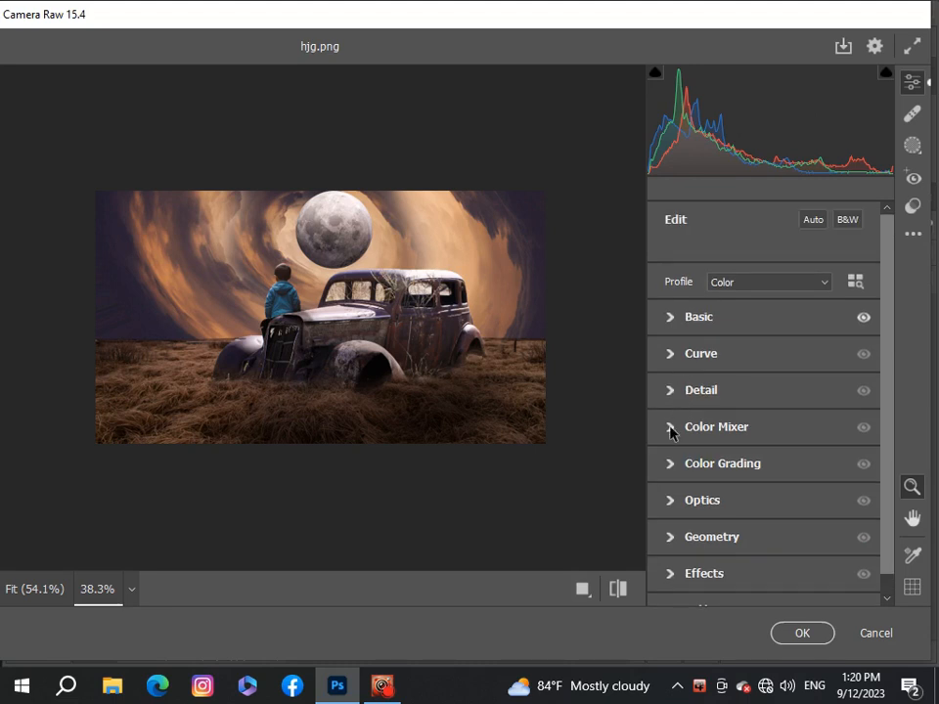
scroll(885, 464, down, 1)
Try manual vertical and horizontal perspective transformations in the Geometry settings, then reset both to 0.
click(672, 530)
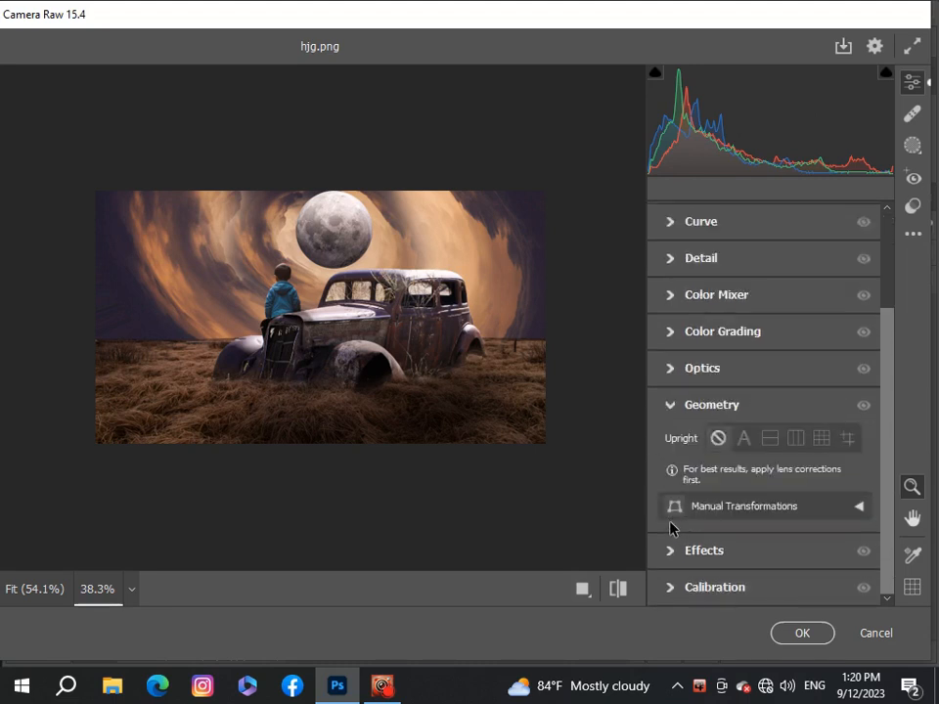
click(674, 508)
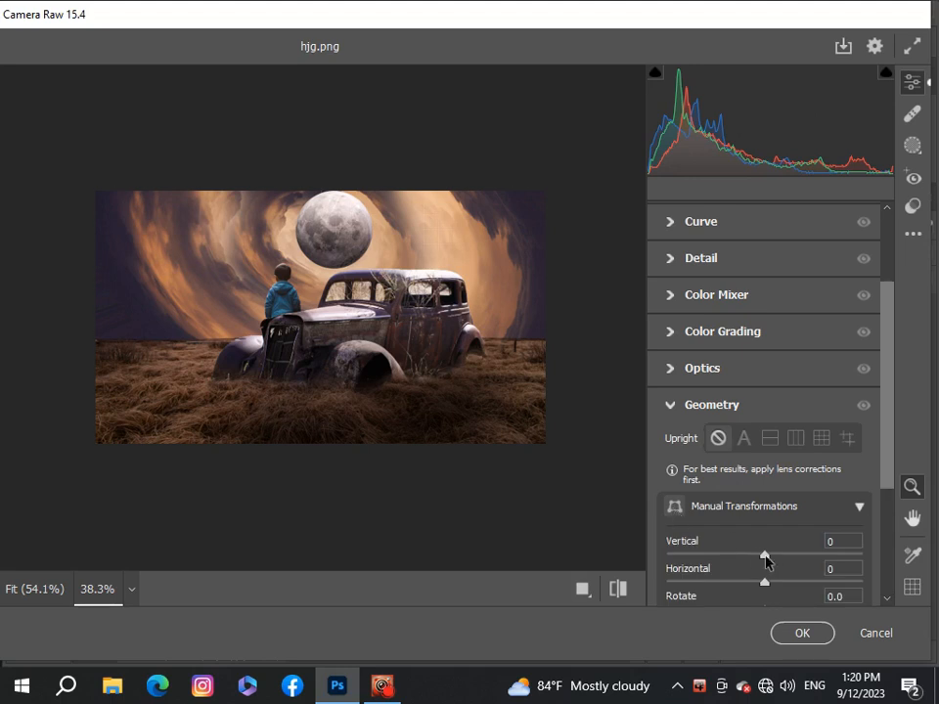
drag(766, 559, 763, 558)
double_click(762, 558)
scroll(880, 504, down, 1)
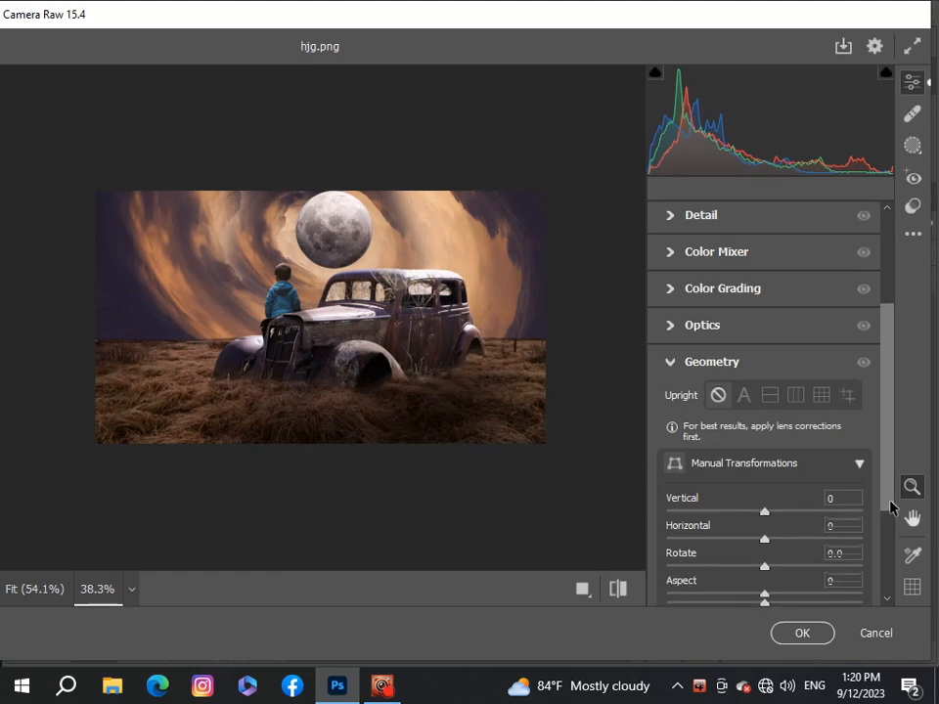
scroll(831, 512, down, 1)
drag(766, 516, 763, 510)
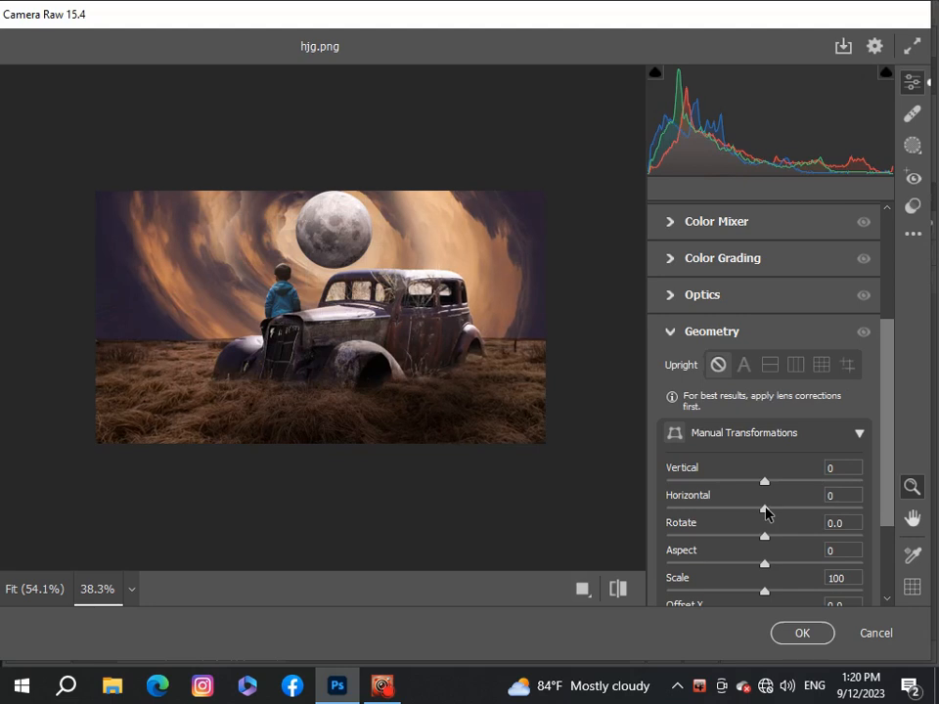
double_click(764, 508)
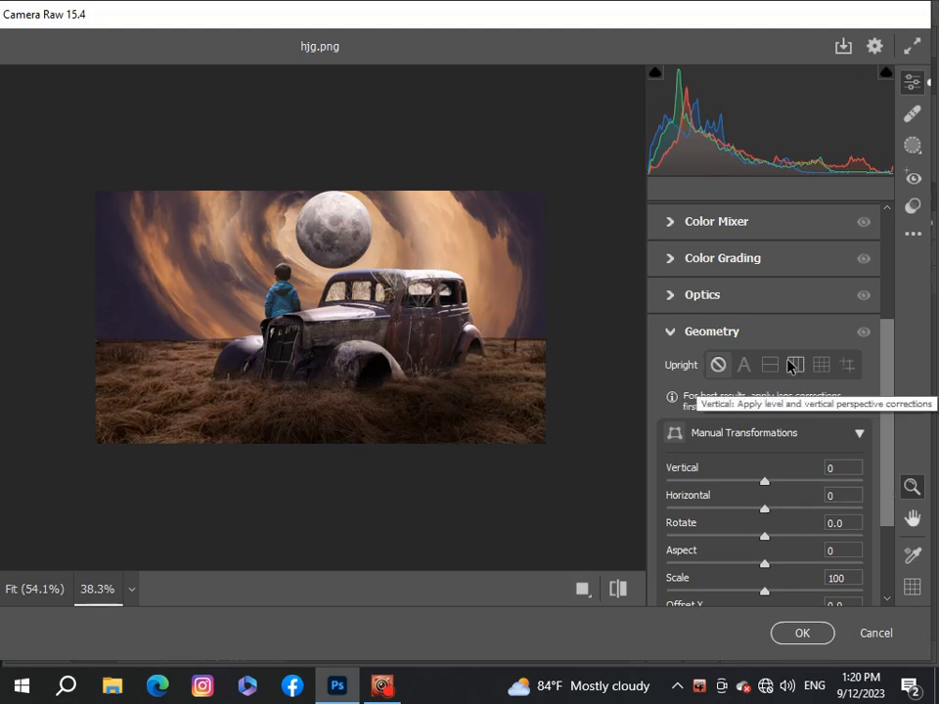
Turn on the full Upright perspective correction under Geometry and apply the Camera Raw filter to the merged image.
click(821, 365)
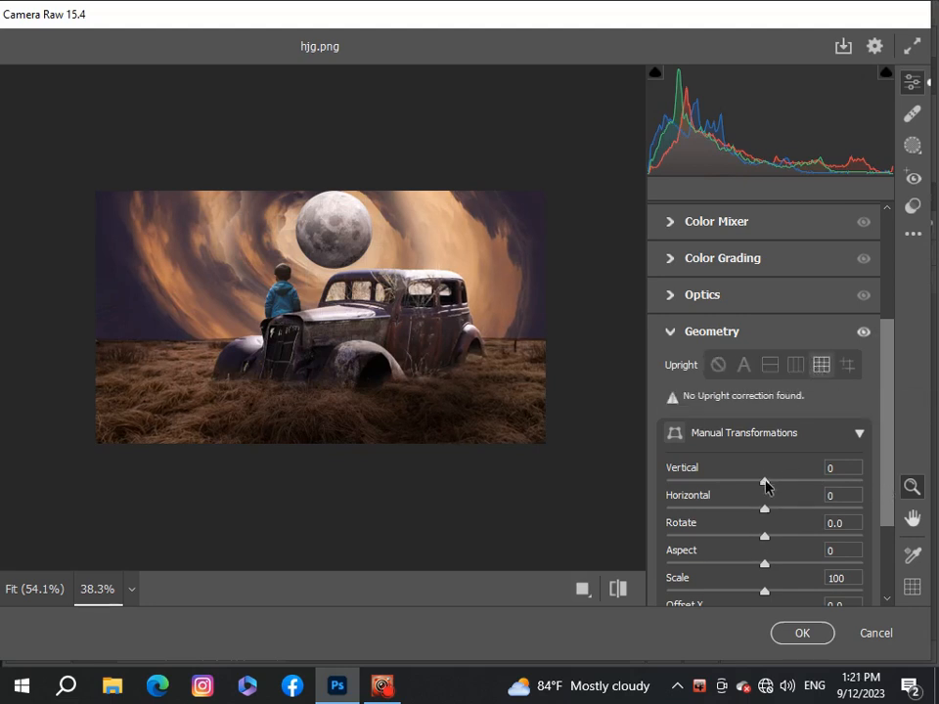
drag(765, 482, 765, 486)
click(670, 331)
scroll(399, 348, down, 2)
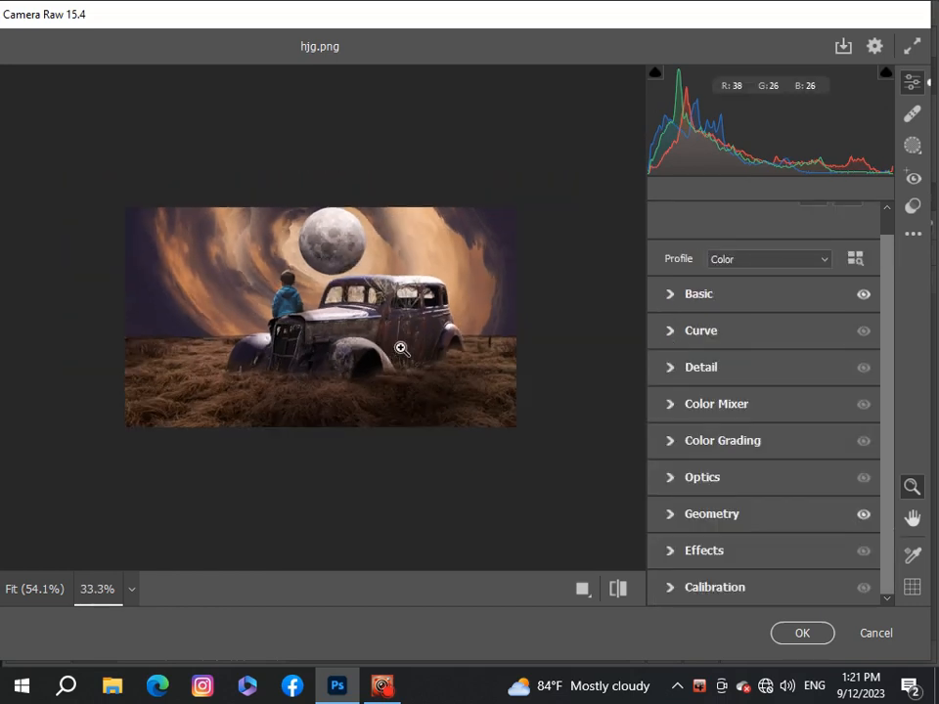
click(800, 632)
scroll(323, 384, up, 2)
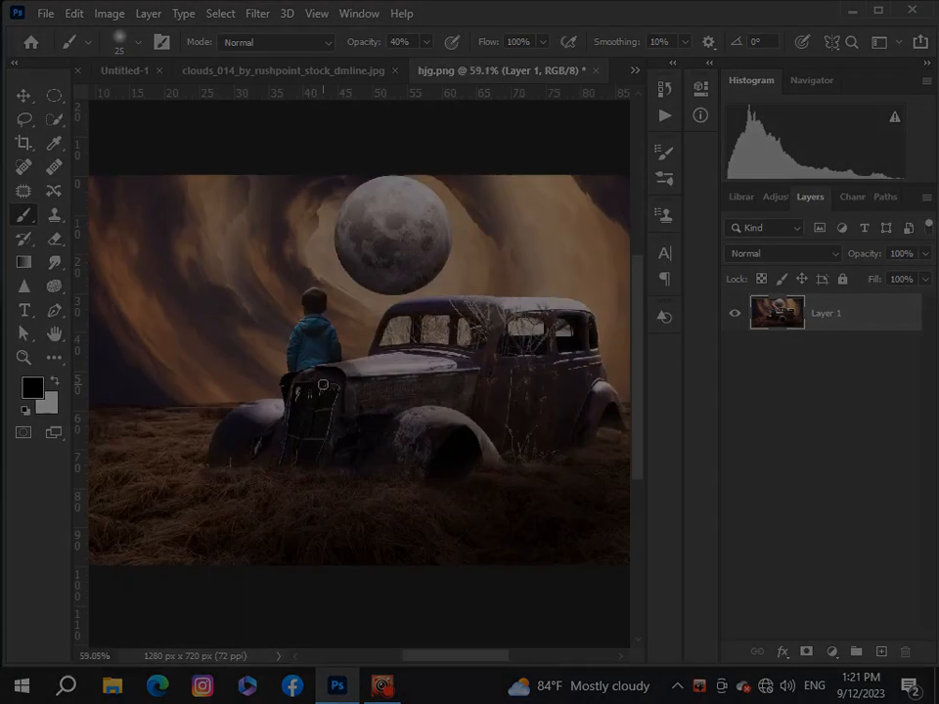